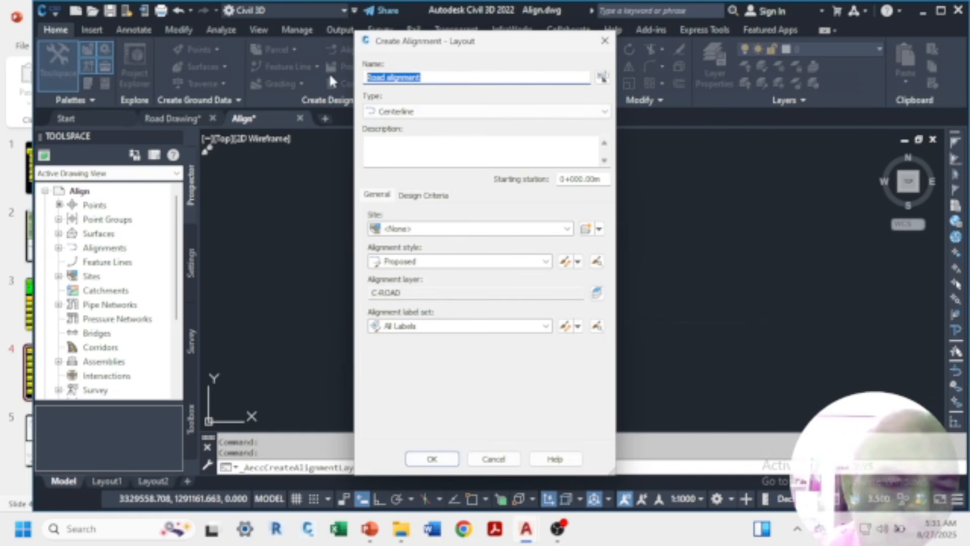
- Create a centerline alignment named "rd" with the Proposed style and the All Labels label set
type("rd")
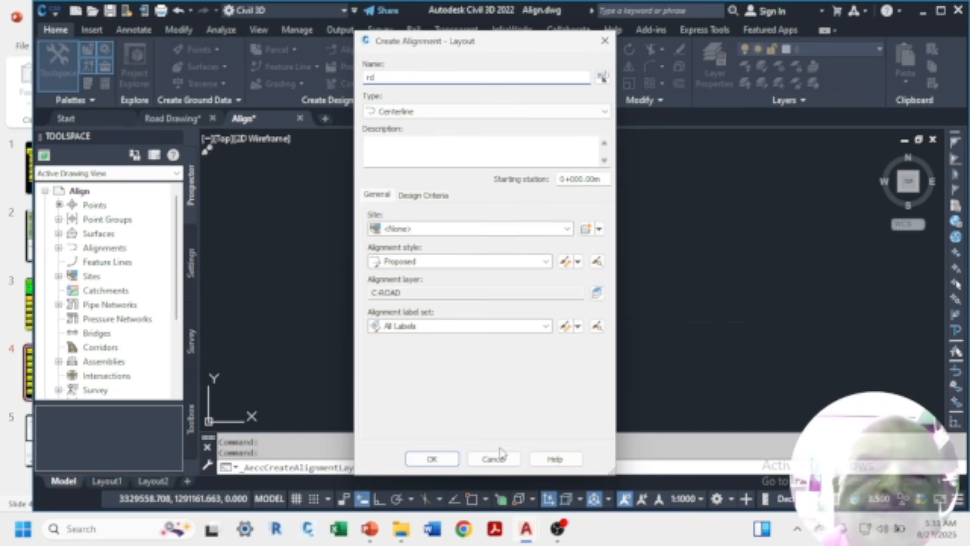
left_click(433, 459)
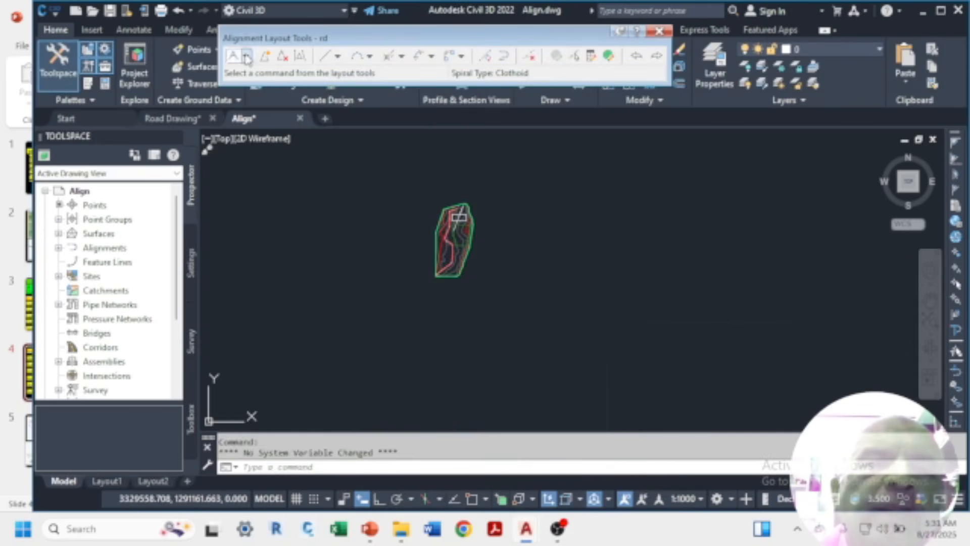
- Lay out the rd alignment with Tangent-Tangent (With curves), running south to north between the surface's western boundary and the existing road alignment
left_click(247, 56)
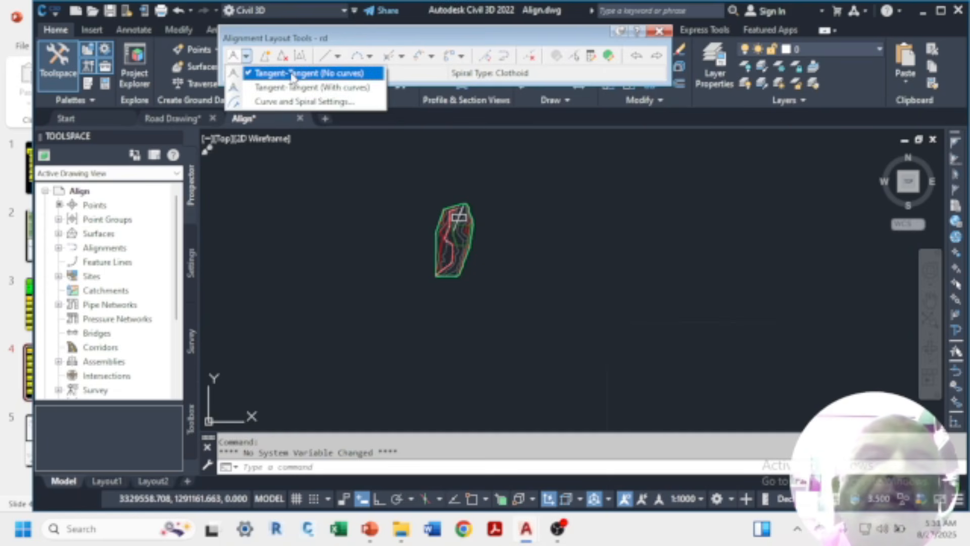
left_click(303, 89)
scroll(453, 241, "up", 10)
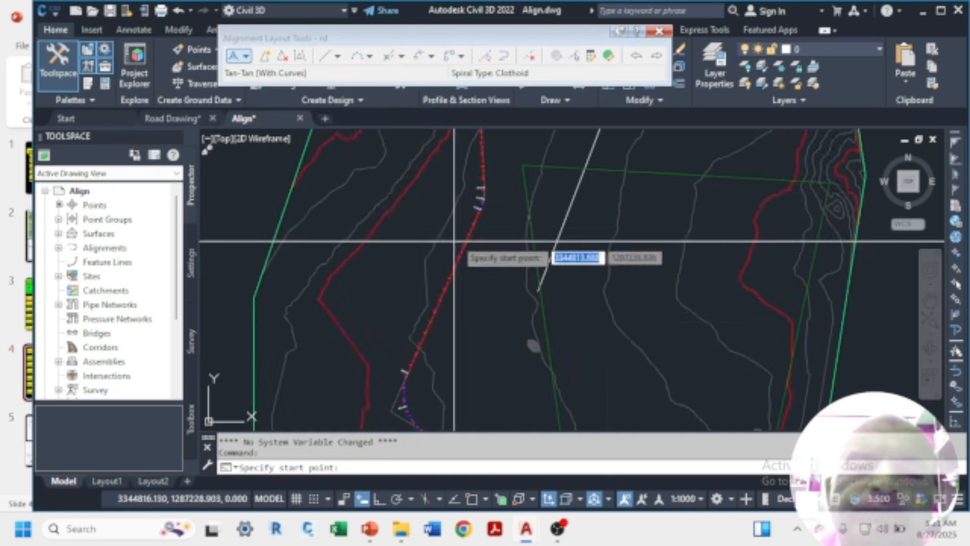
scroll(454, 241, "down", 4)
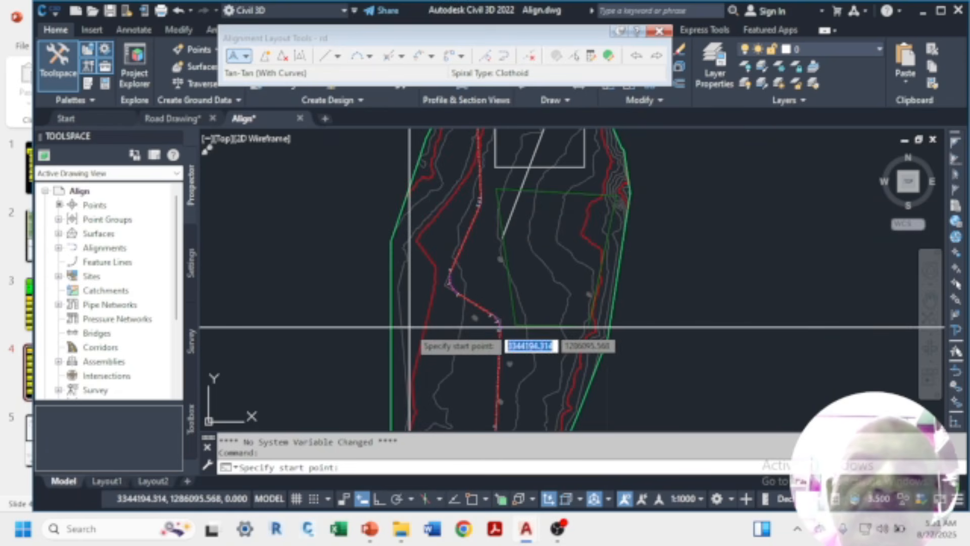
left_click(411, 289)
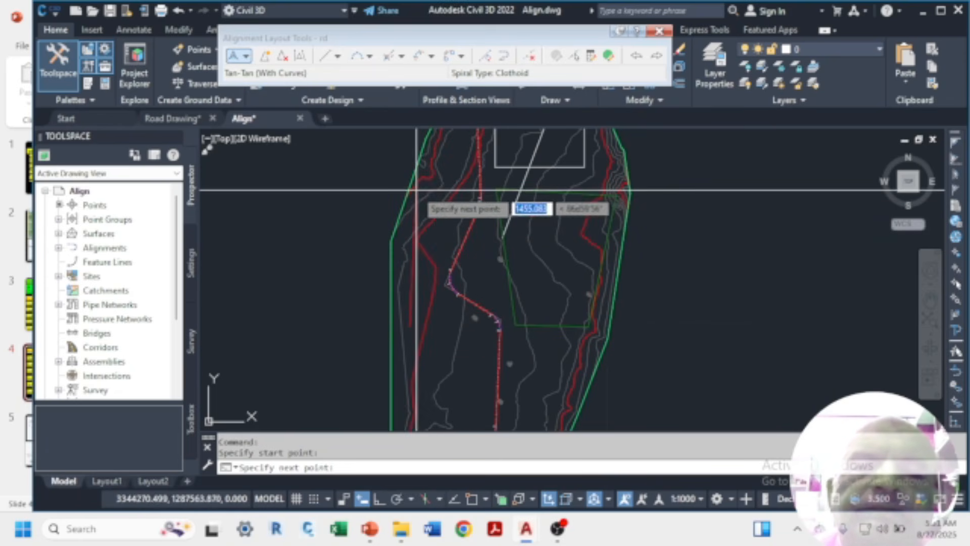
left_click(416, 191)
scroll(441, 197, "up", 6)
left_click(444, 180)
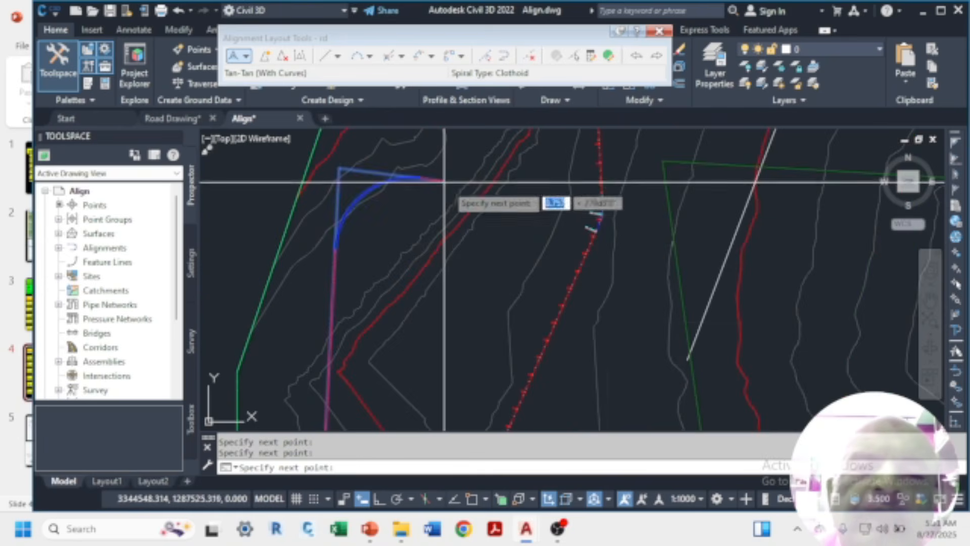
scroll(500, 222, "down", 3)
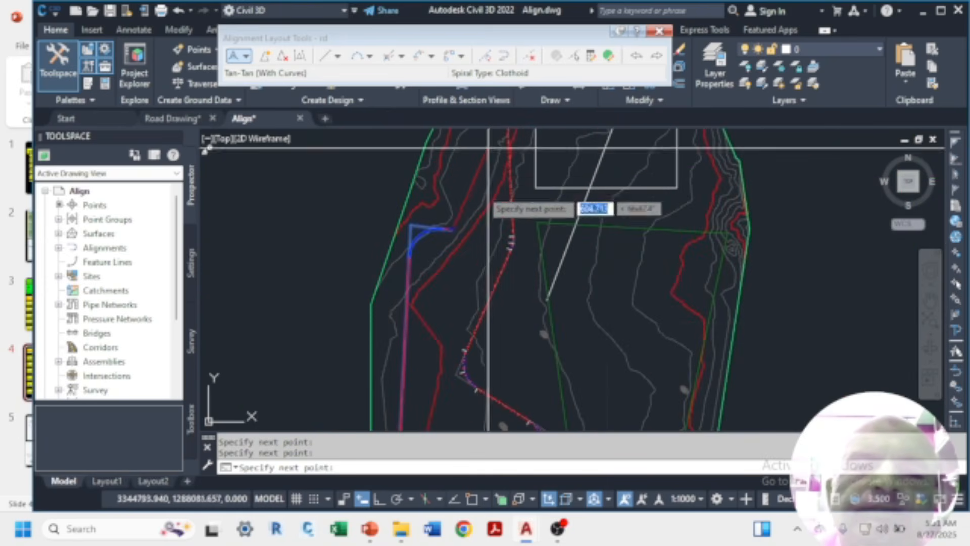
scroll(488, 148, "down", 4)
scroll(461, 259, "up", 8)
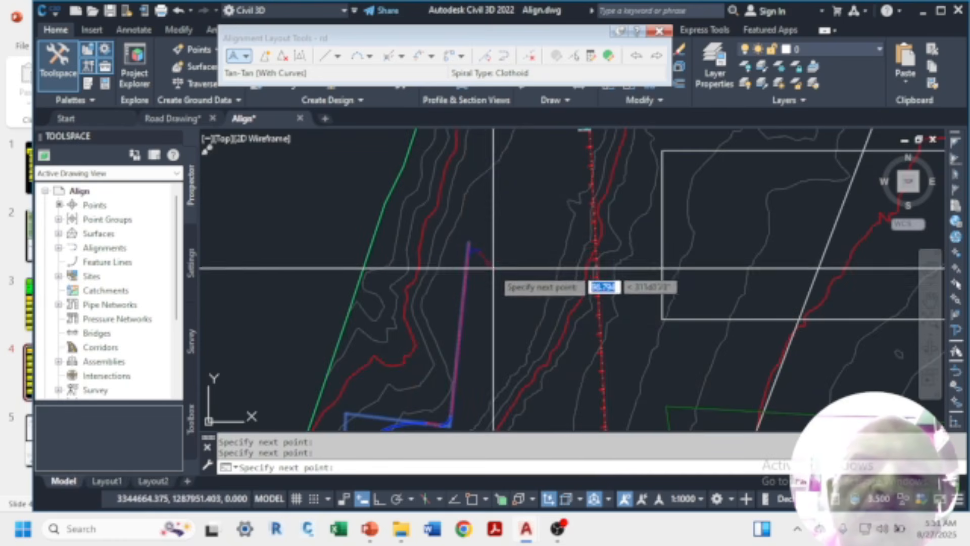
scroll(494, 268, "down", 4)
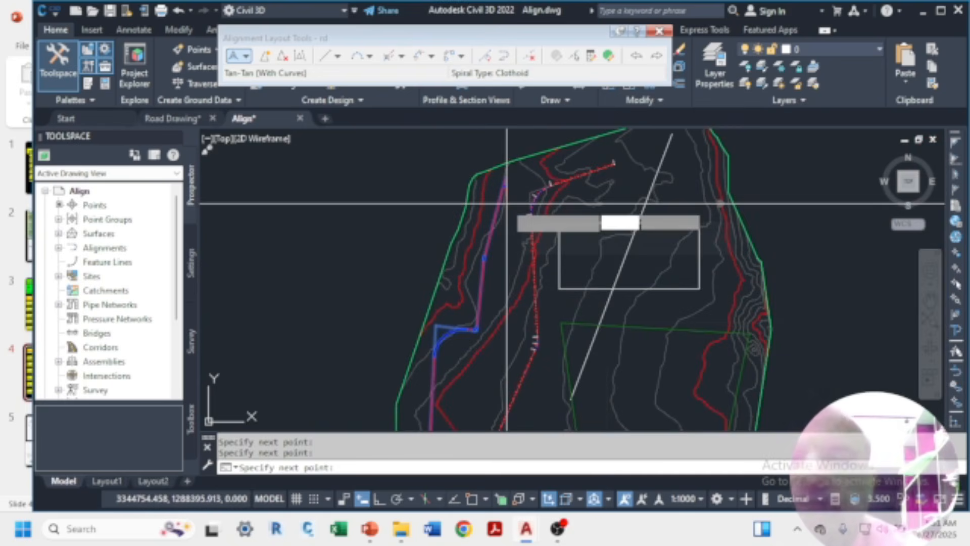
key("Return")
- Examine the station labels and ticks along the southern diagonal tangent of the existing road alignment
scroll(399, 196, "down", 5)
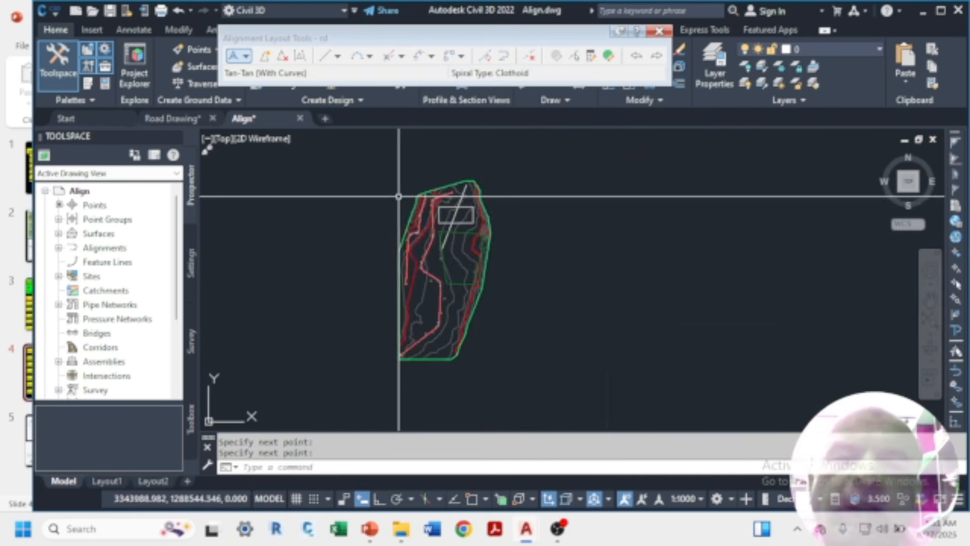
scroll(440, 354, "up", 4)
scroll(411, 234, "up", 4)
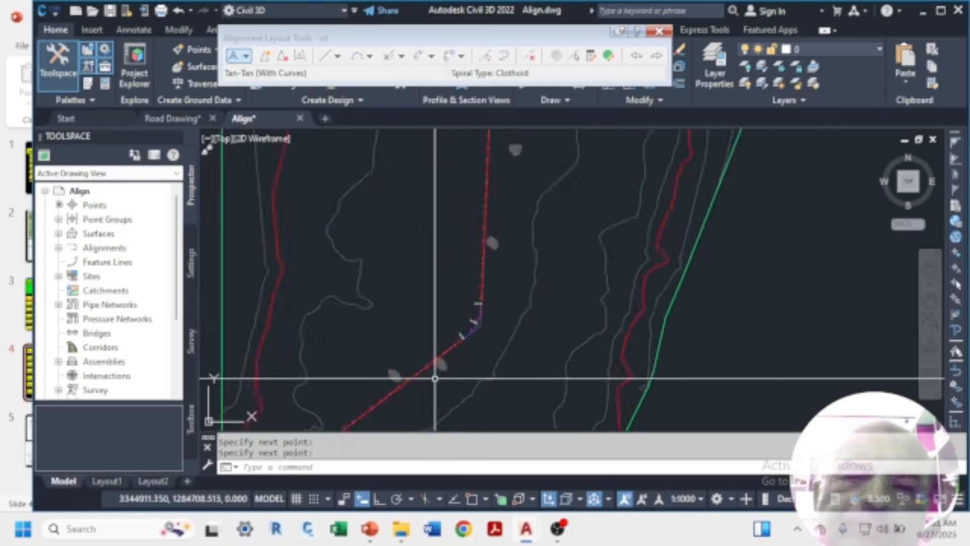
scroll(436, 378, "up", 2)
scroll(499, 190, "down", 4)
scroll(423, 319, "up", 6)
scroll(402, 197, "up", 2)
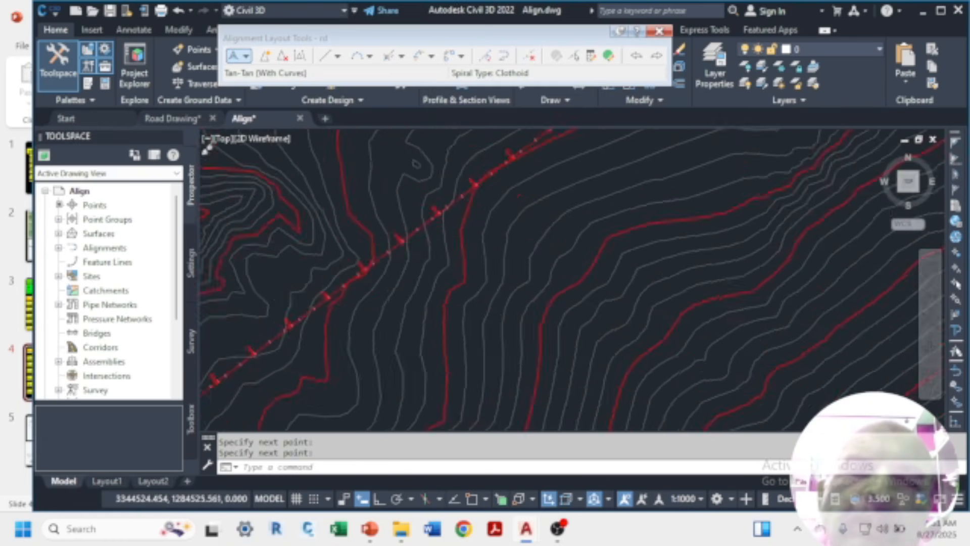
scroll(393, 211, "up", 2)
scroll(526, 275, "up", 1)
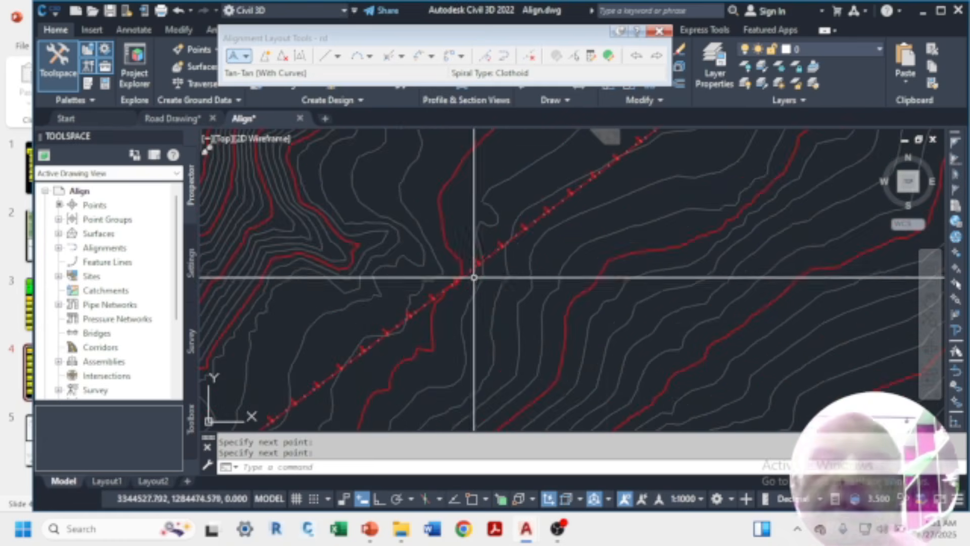
scroll(472, 332, "up", 2)
scroll(510, 322, "up", 2)
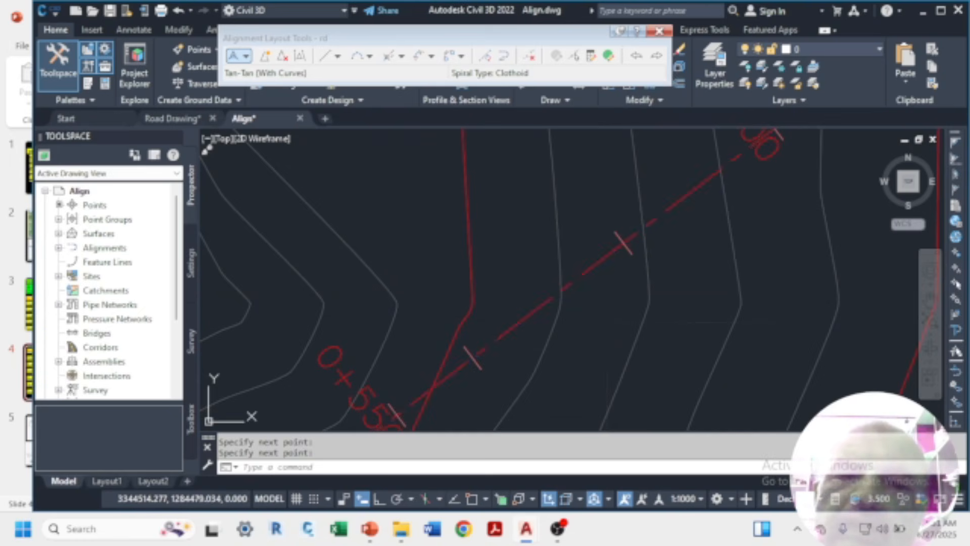
scroll(635, 221, "down", 2)
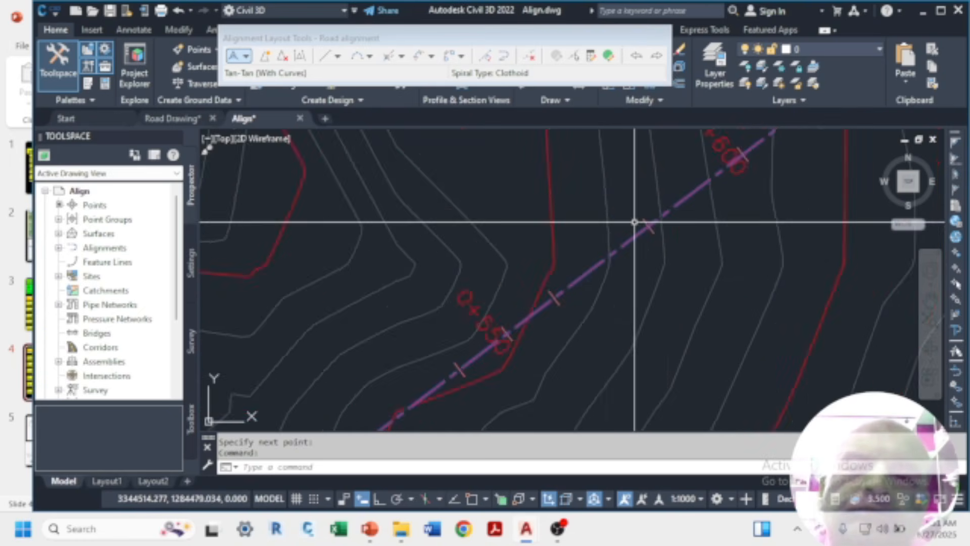
- Select the existing road alignment and inspect the beginning point and design speed labels at its southwestern end
left_click(635, 223)
scroll(517, 225, "down", 13)
scroll(471, 264, "up", 10)
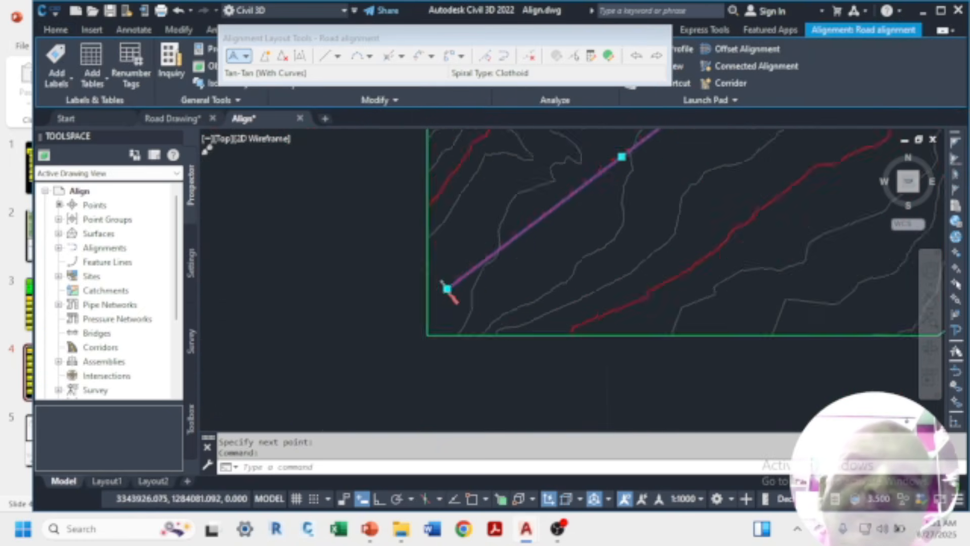
scroll(491, 253, "down", 8)
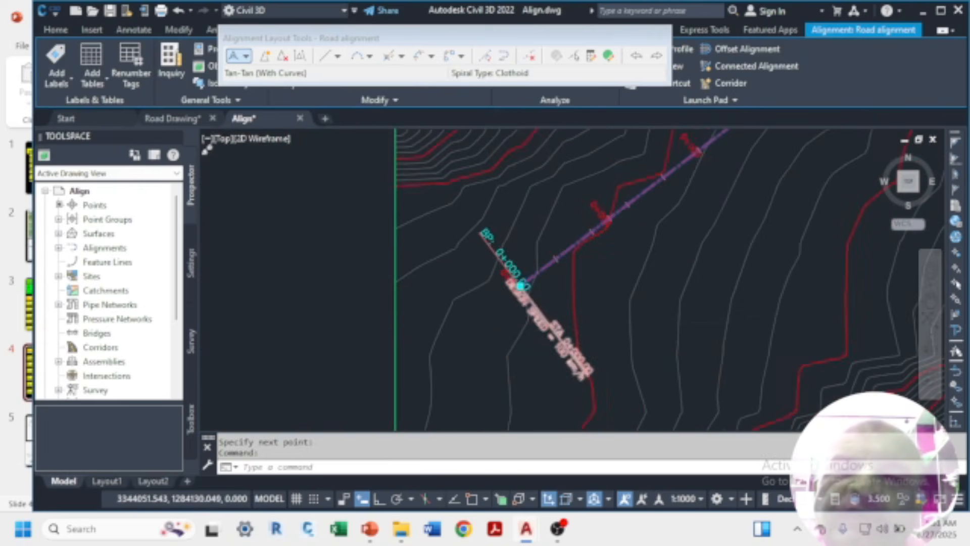
scroll(509, 253, "up", 5)
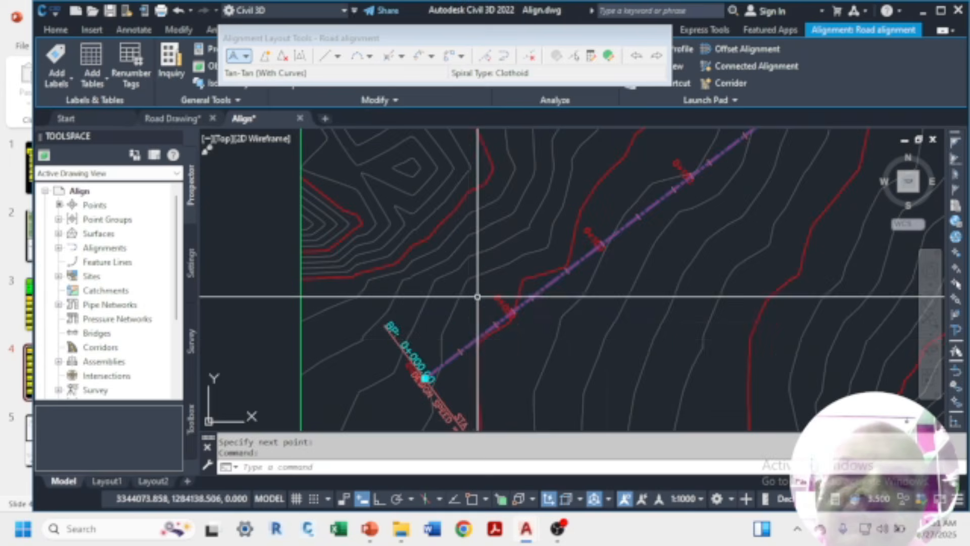
scroll(452, 313, "down", 3)
scroll(530, 288, "up", 8)
scroll(575, 215, "down", 8)
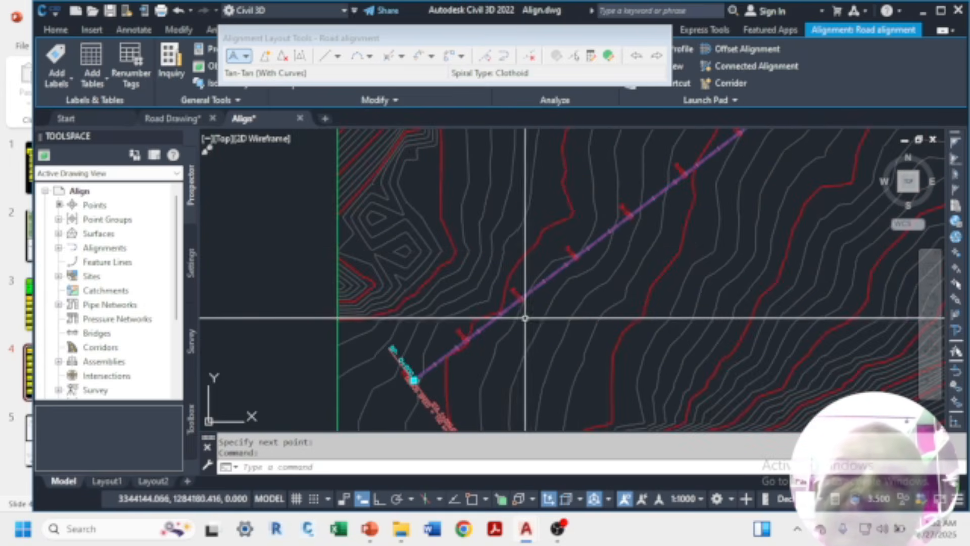
- Examine the major station labels and minor ticks that follow the road alignment's beginning point, around 0+050 and 0+100
scroll(505, 319, "up", 6)
scroll(567, 224, "down", 6)
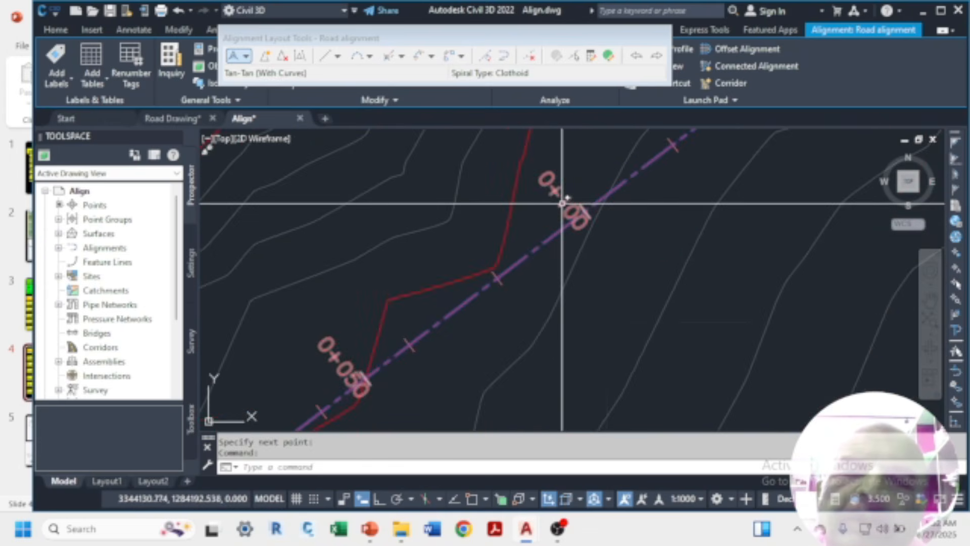
scroll(440, 270, "up", 5)
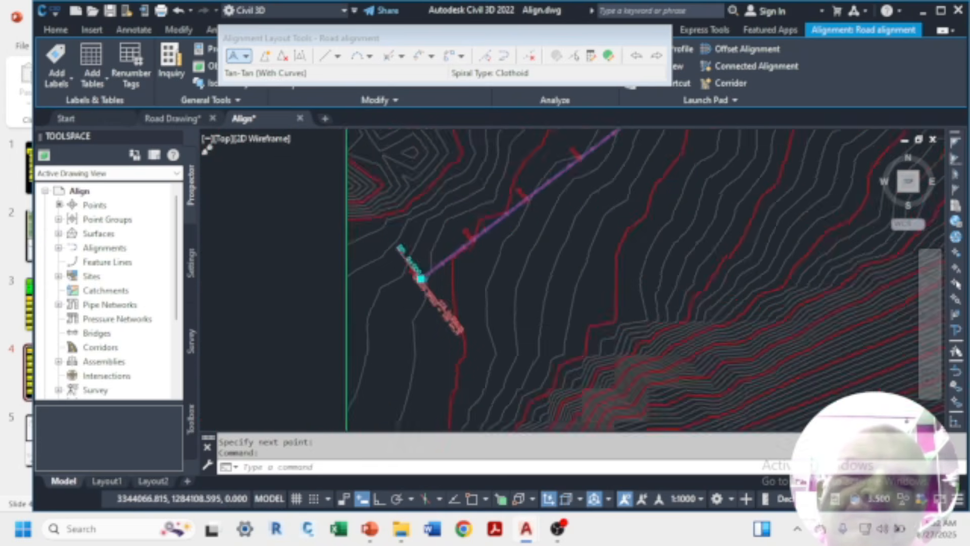
scroll(469, 216, "down", 3)
scroll(469, 217, "up", 4)
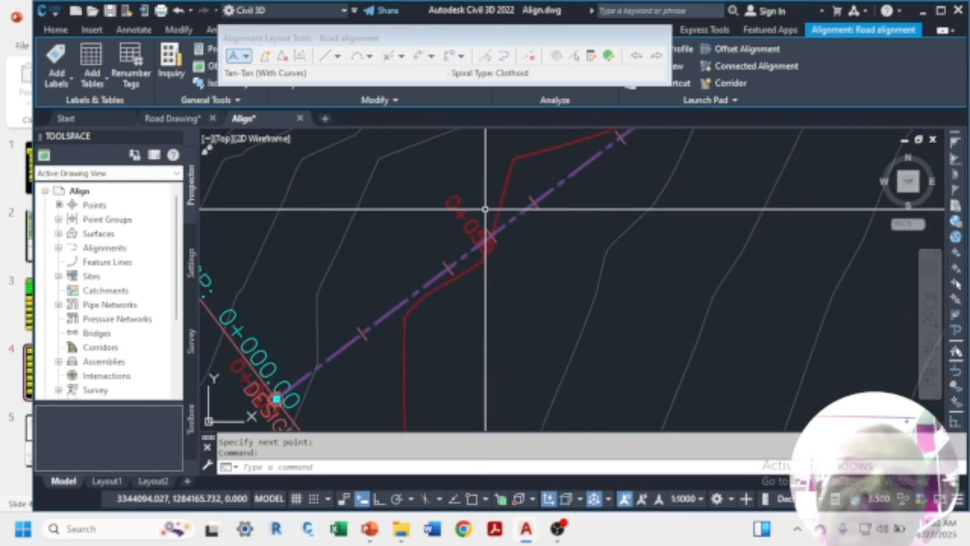
scroll(488, 253, "down", 3)
scroll(494, 286, "up", 3)
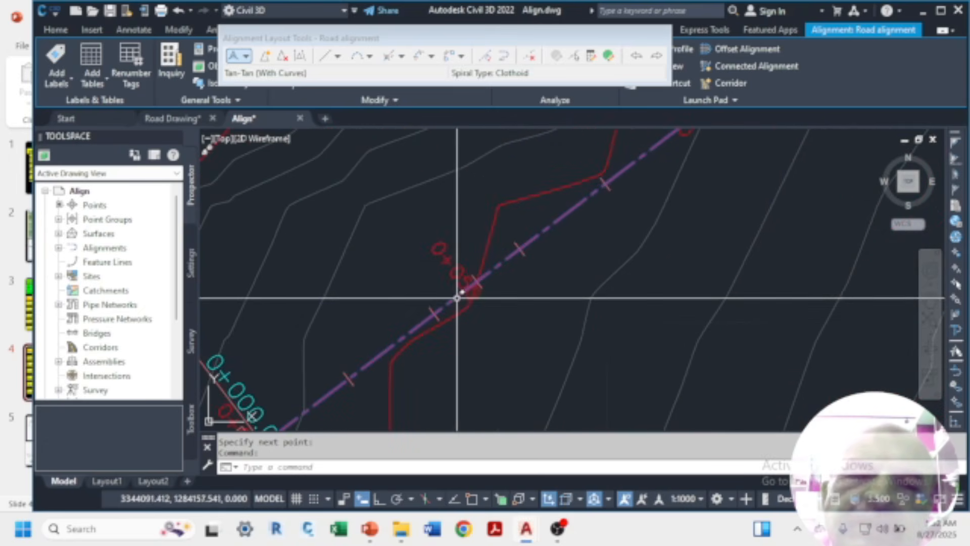
scroll(449, 252, "down", 3)
scroll(461, 272, "up", 3)
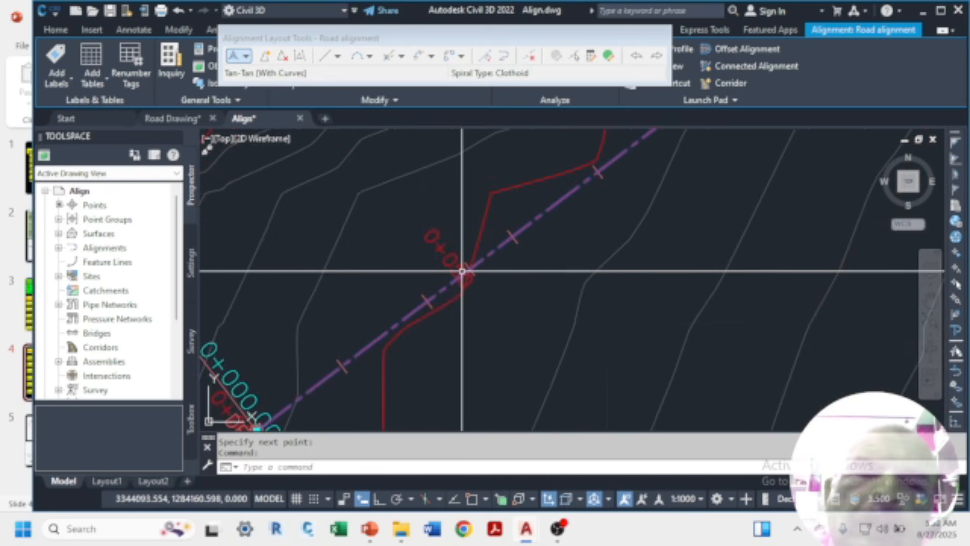
scroll(462, 271, "down", 2)
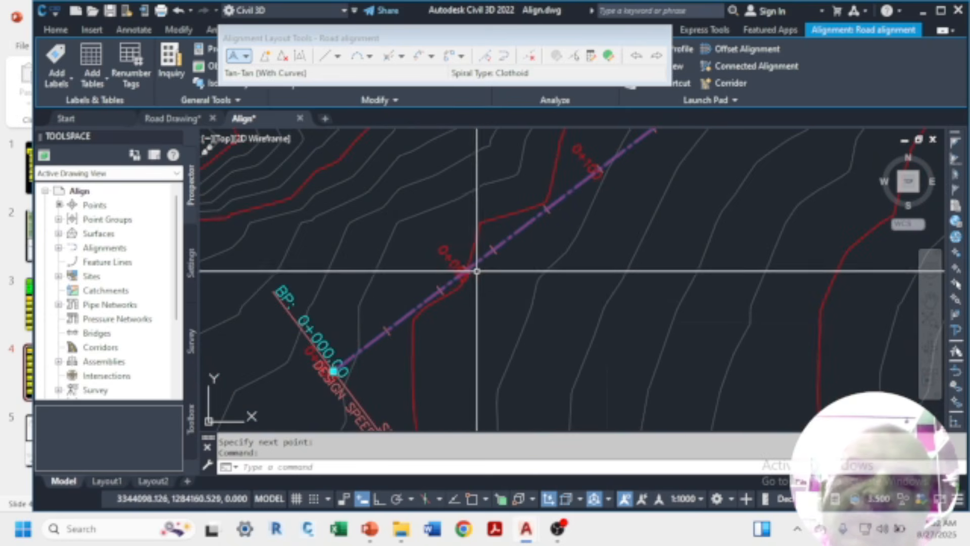
scroll(435, 286, "down", 2)
scroll(539, 283, "up", 1)
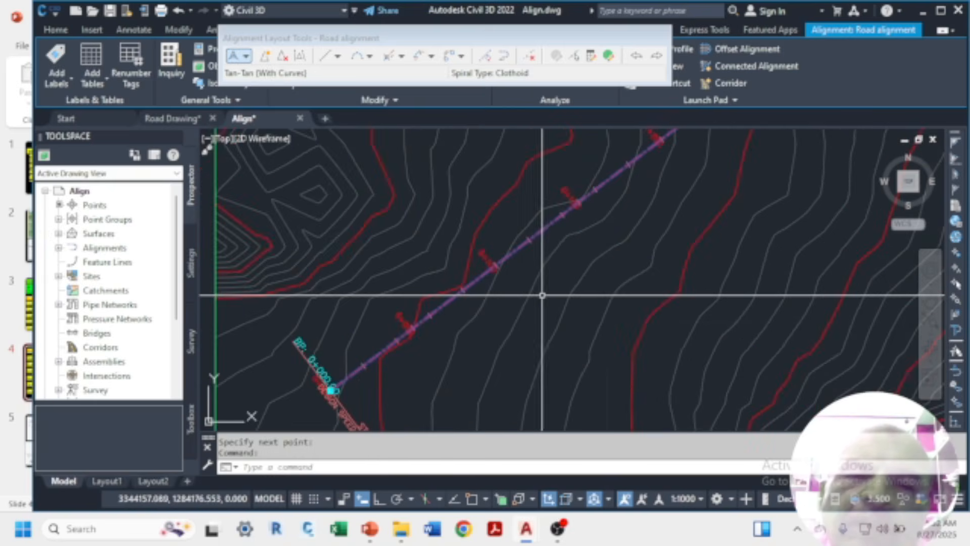
scroll(540, 272, "down", 2)
- Inspect the PC, midpoint and PT labels on the first curve of the road alignment
scroll(592, 227, "down", 5)
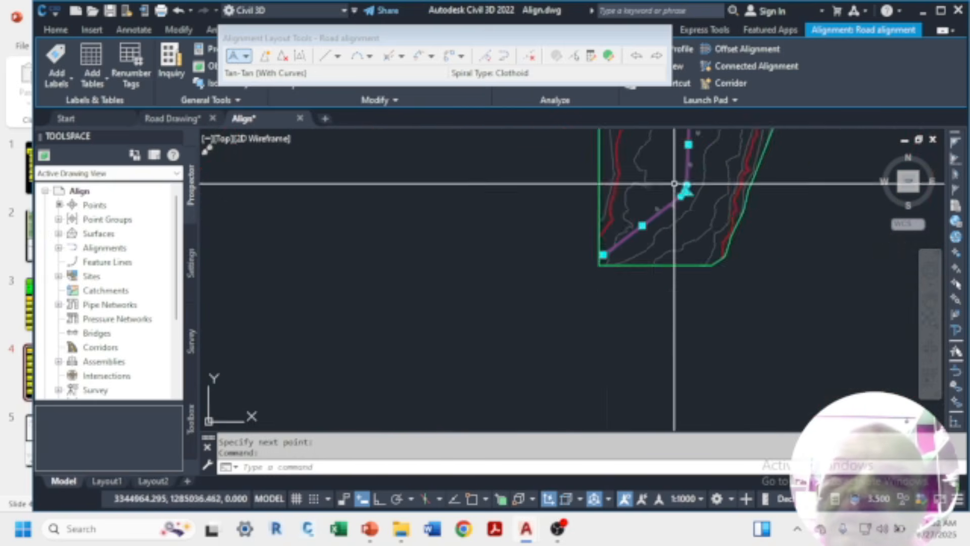
scroll(674, 184, "up", 4)
scroll(708, 251, "up", 2)
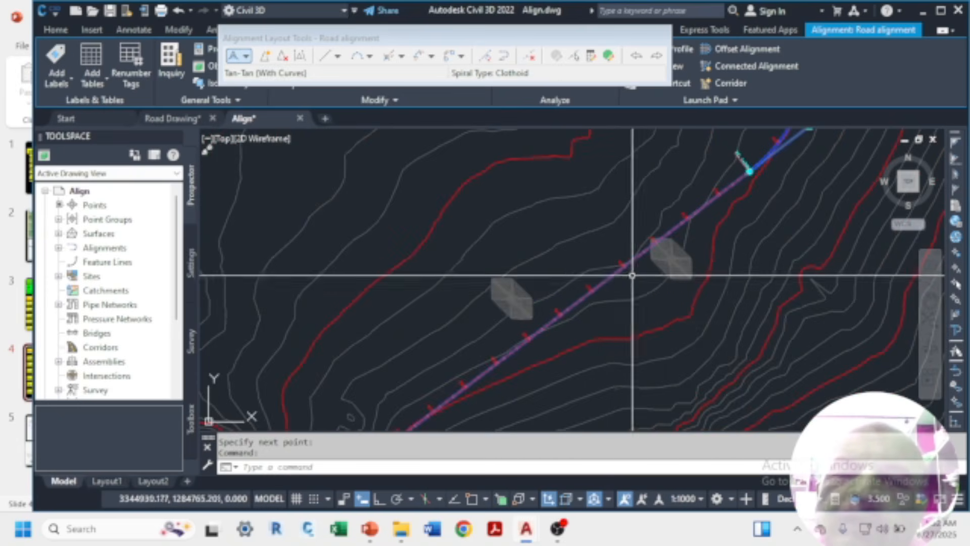
scroll(632, 275, "down", 5)
scroll(693, 215, "up", 8)
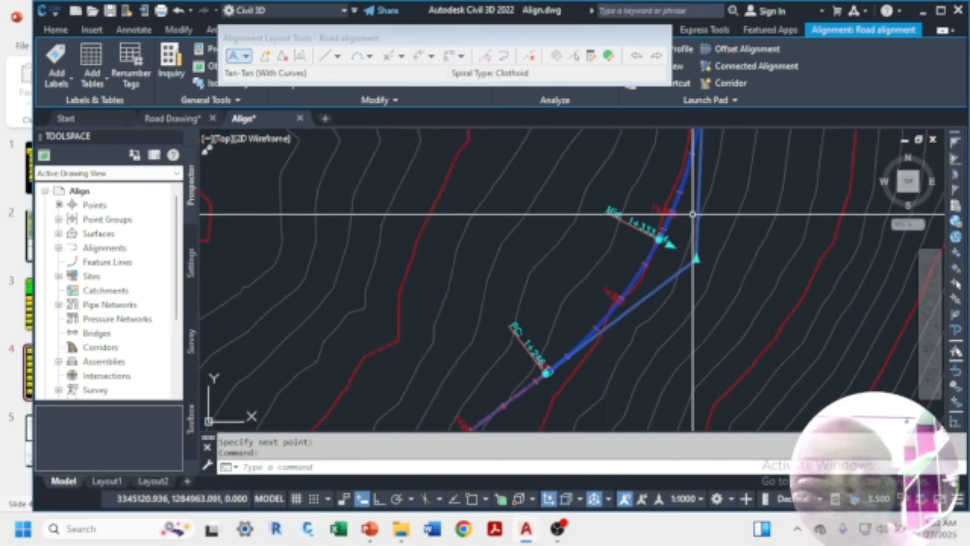
scroll(691, 300, "up", 3)
scroll(673, 332, "down", 3)
scroll(658, 258, "up", 2)
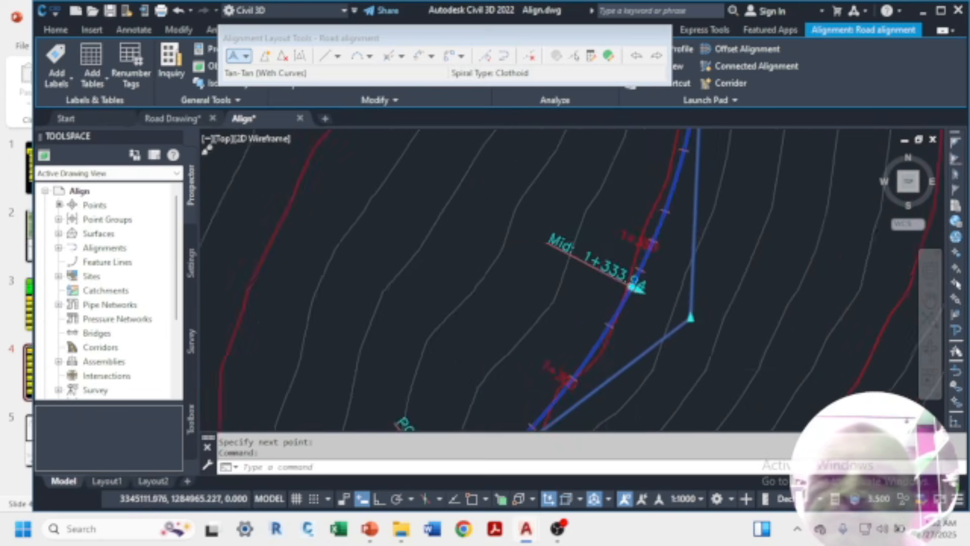
scroll(617, 262, "down", 3)
scroll(662, 276, "up", 1)
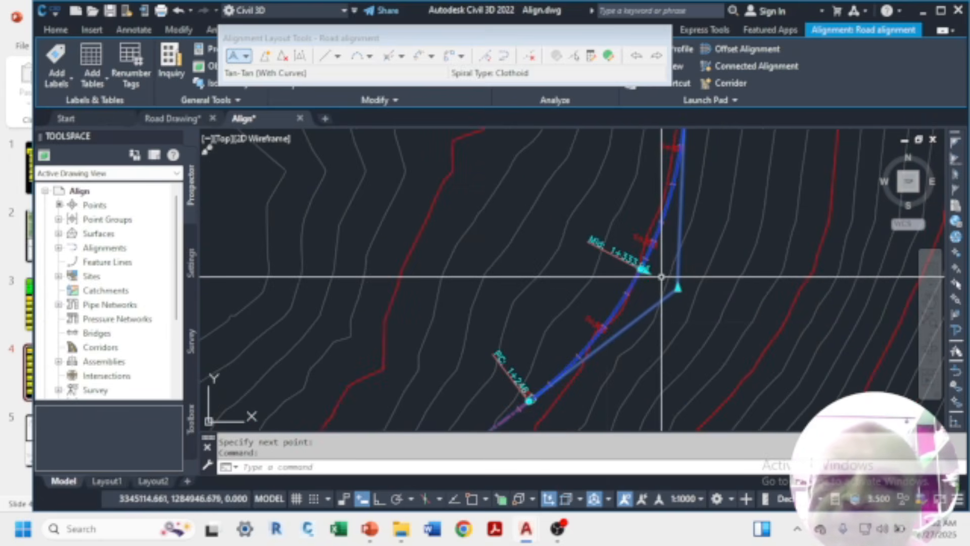
scroll(675, 252, "down", 2)
scroll(572, 328, "up", 6)
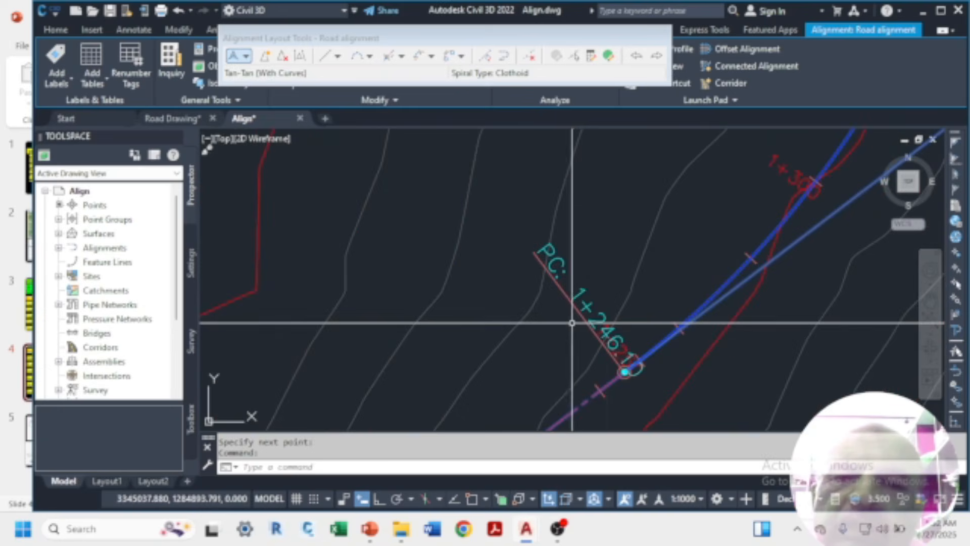
scroll(570, 319, "down", 4)
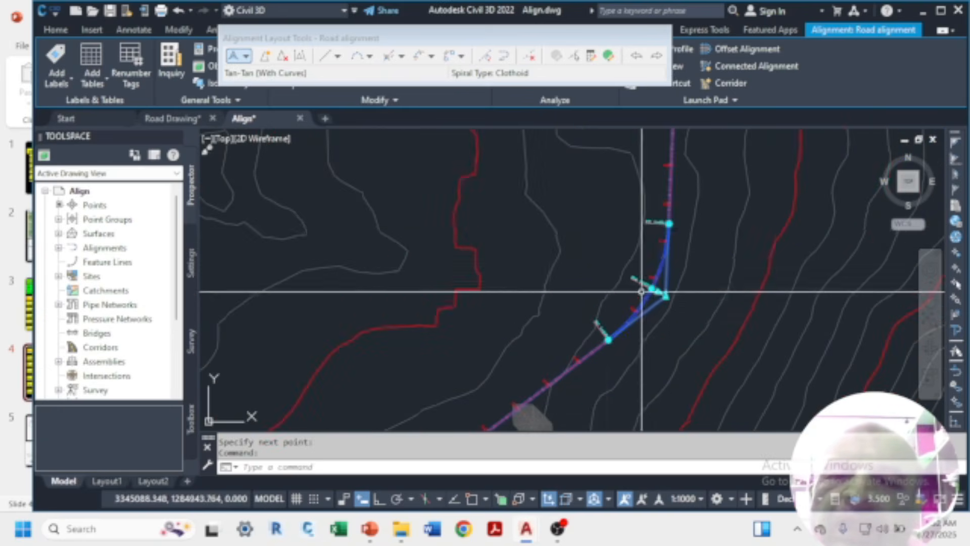
scroll(645, 216, "up", 6)
scroll(515, 197, "down", 3)
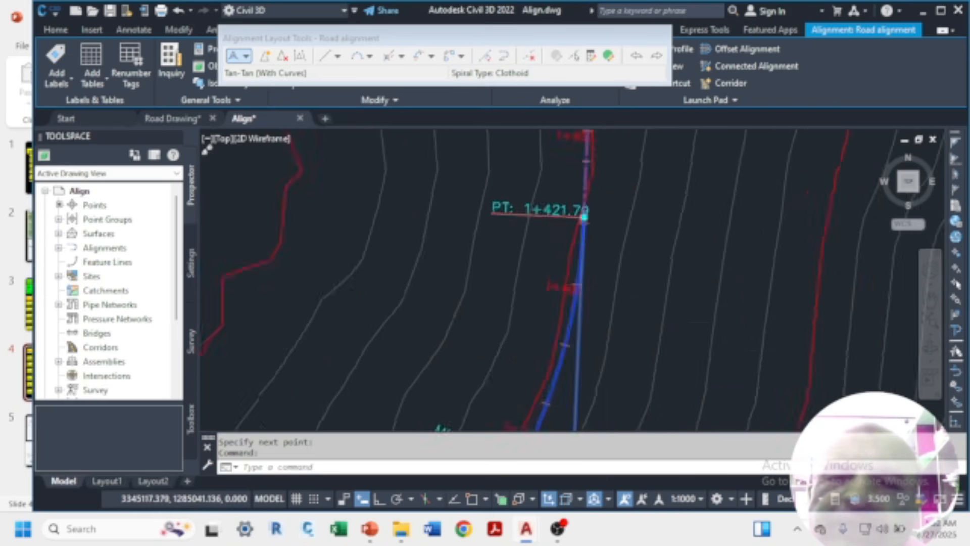
- Move the tangent intersection point of the curve near station 1+330 slightly southeast, then deselect the alignment
scroll(562, 218, "down", 6)
scroll(564, 322, "up", 7)
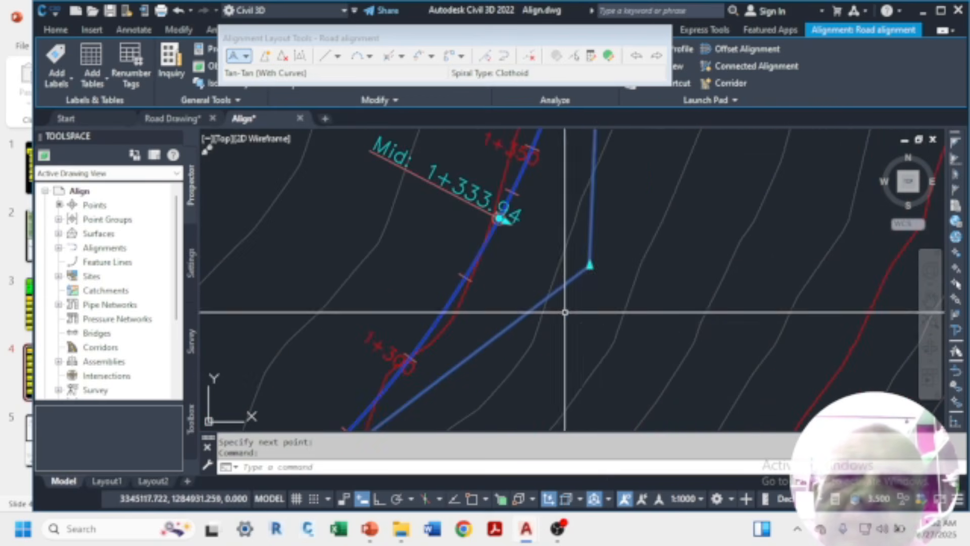
left_click(590, 266)
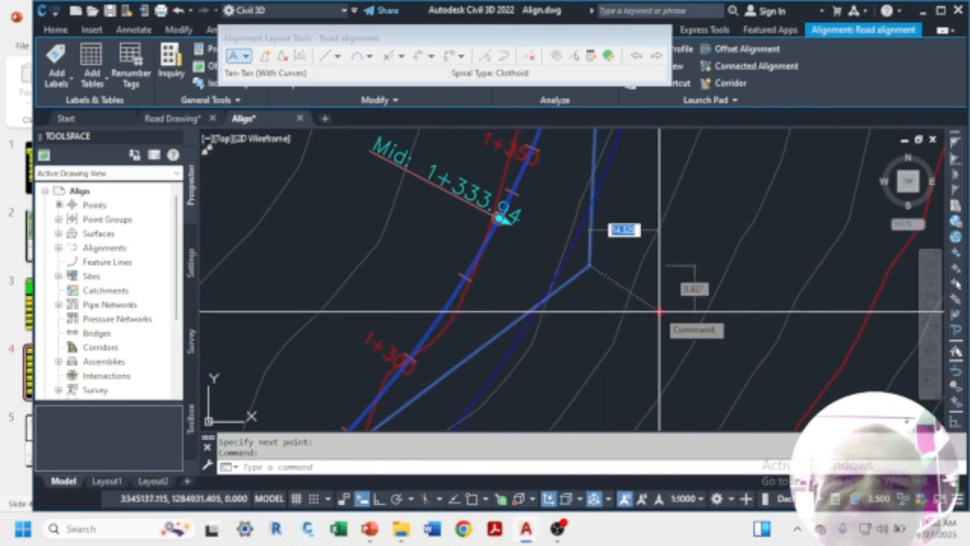
left_click(612, 312)
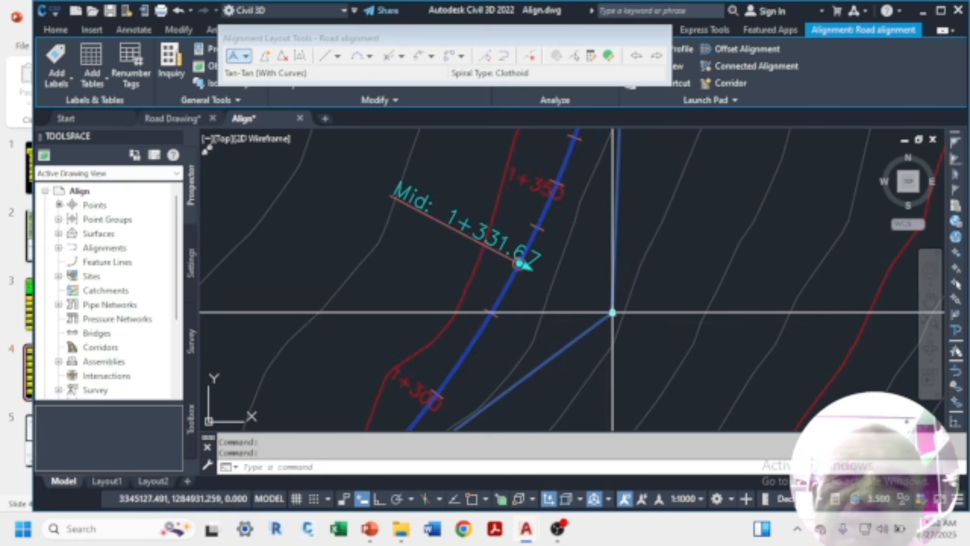
scroll(590, 232, "down", 4)
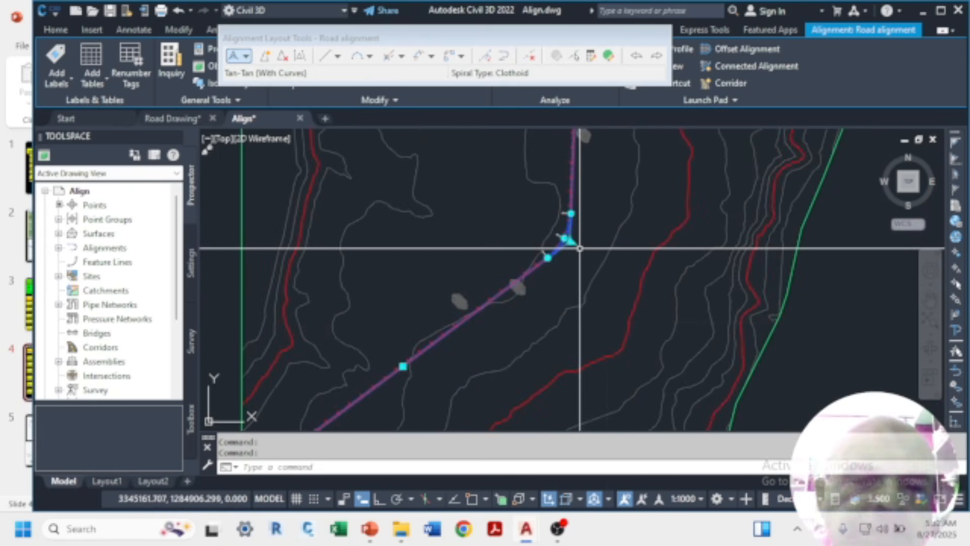
key("Escape")
- Examine the station labels and ticks along the road alignment's long north-south tangent, around 1+750 and 1+800, with the alignment selected
scroll(552, 236, "down", 5)
scroll(557, 193, "up", 5)
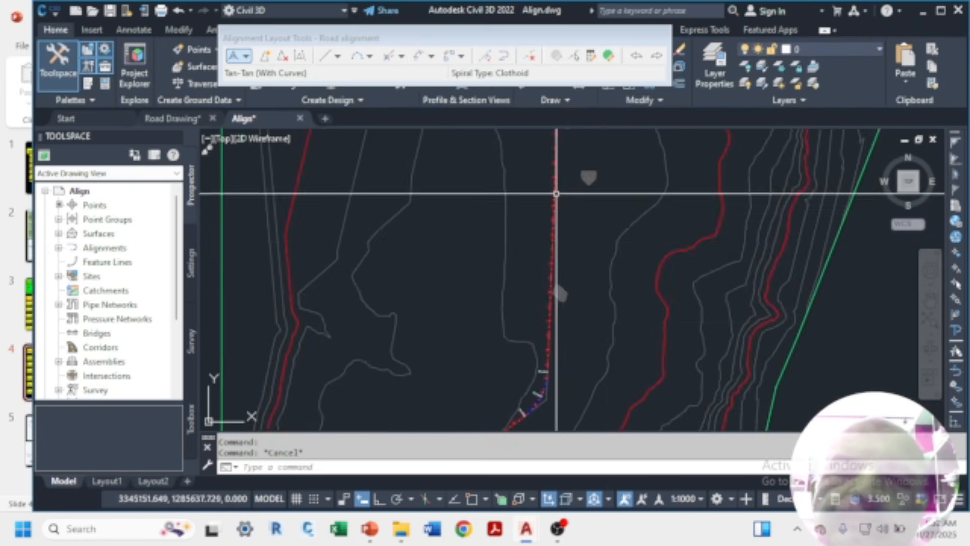
scroll(557, 264, "up", 3)
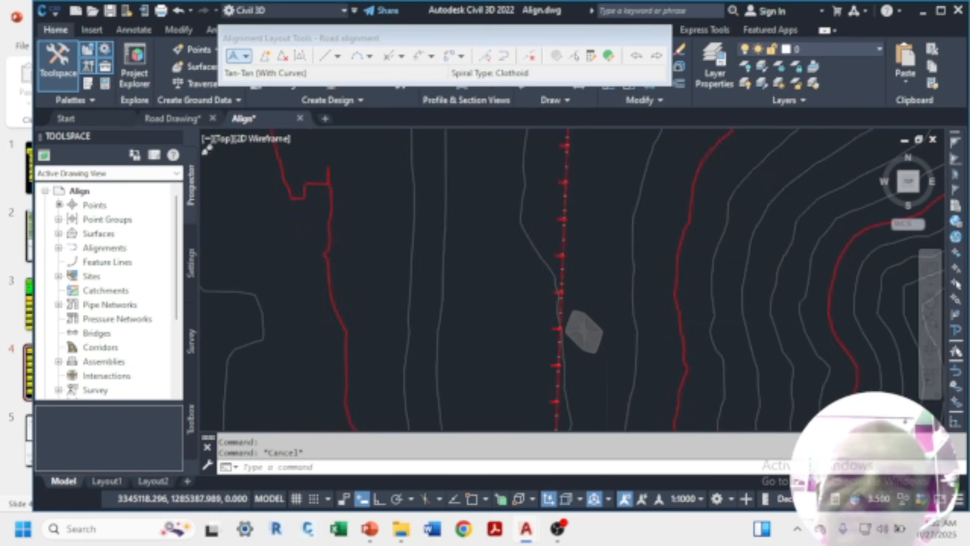
scroll(613, 288, "up", 5)
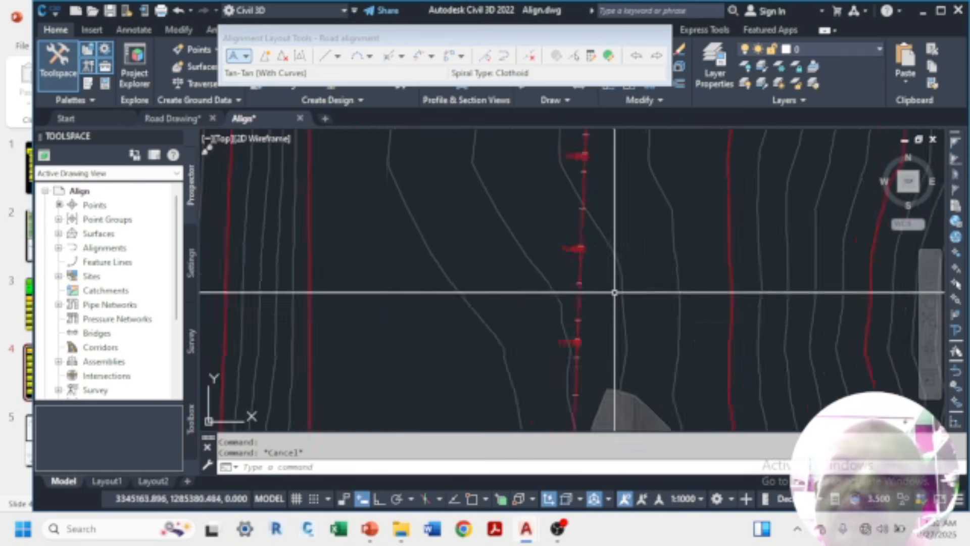
scroll(495, 254, "up", 6)
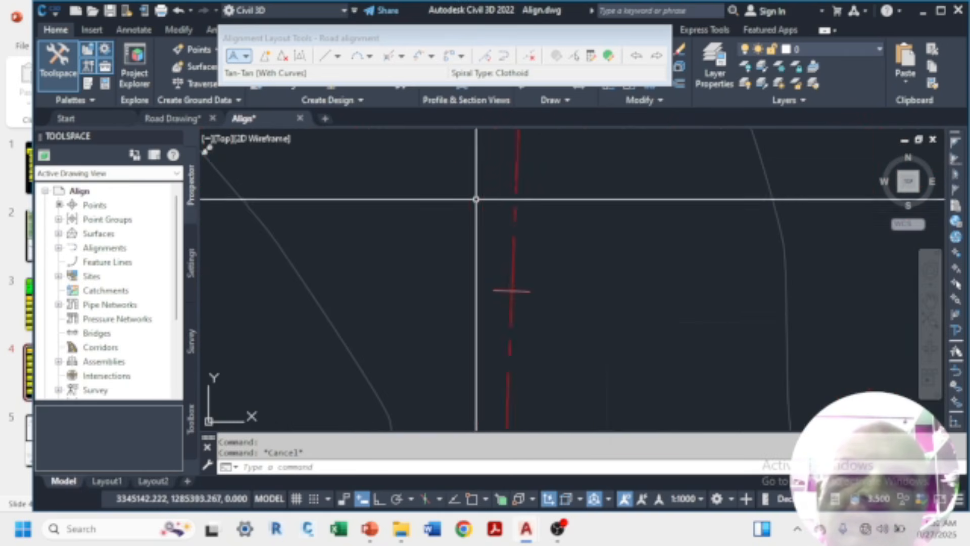
left_click(513, 252)
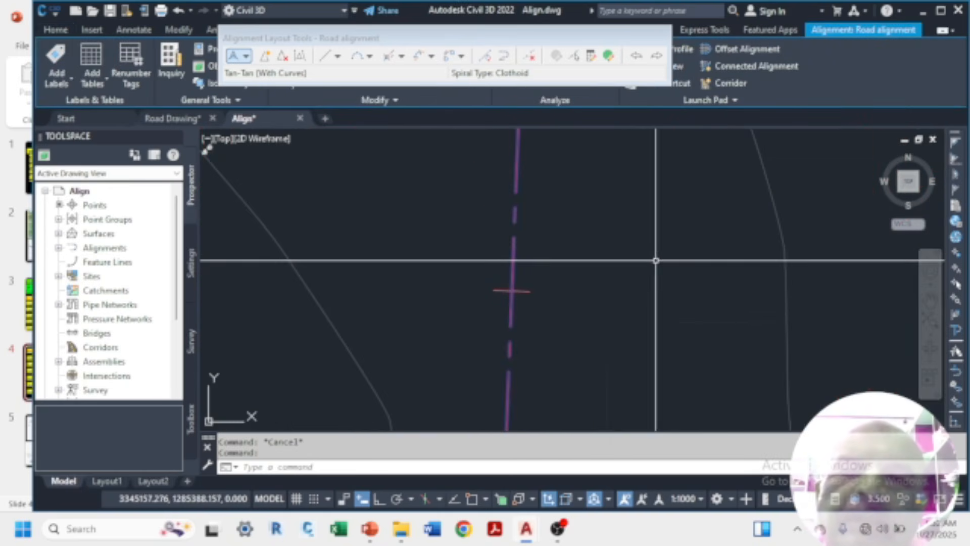
scroll(587, 254, "down", 6)
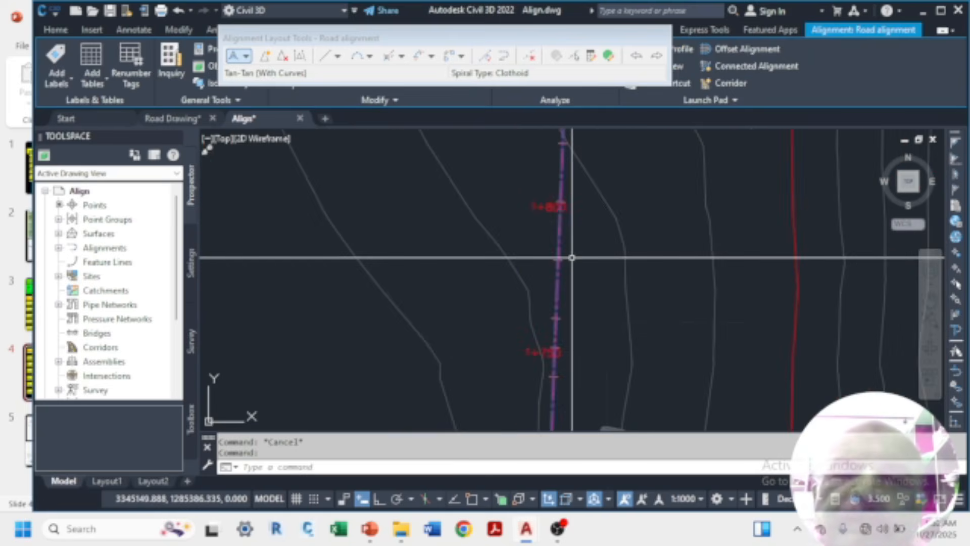
scroll(576, 278, "down", 3)
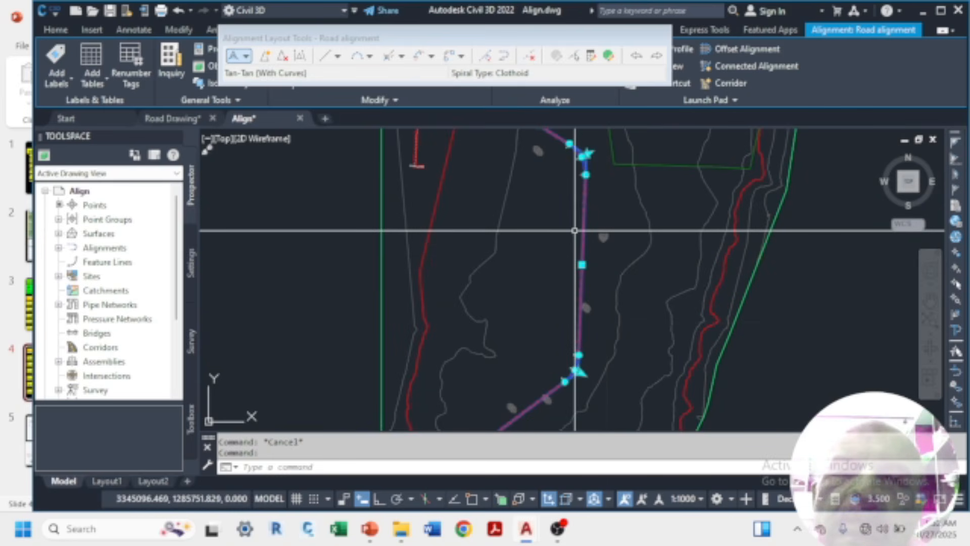
scroll(605, 311, "up", 4)
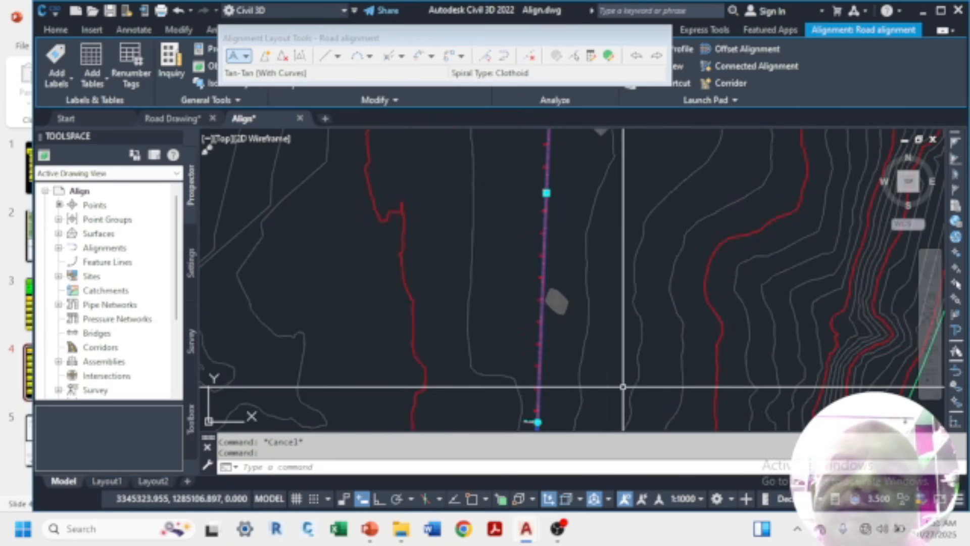
scroll(544, 341, "down", 2)
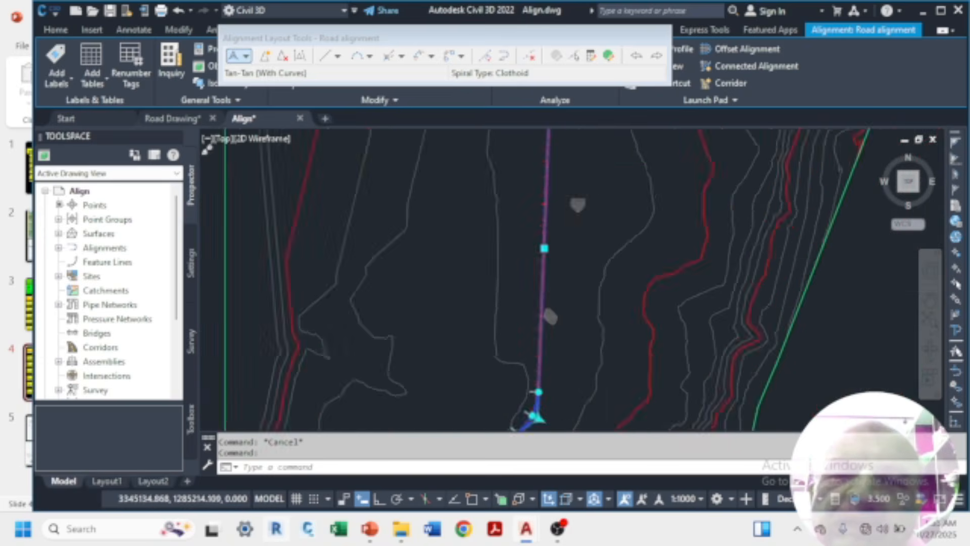
scroll(540, 293, "down", 2)
scroll(538, 273, "up", 3)
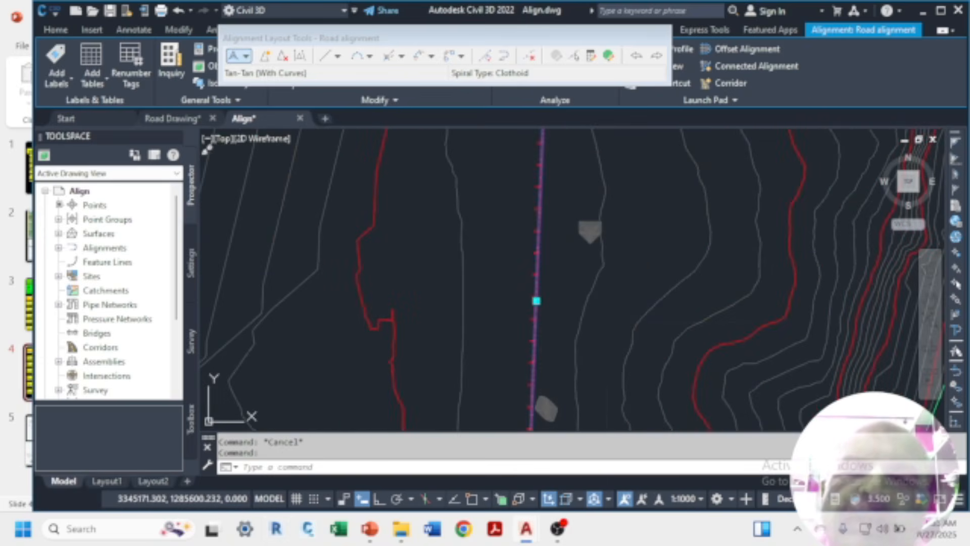
- Open the road alignment's style for editing and inspect the colour choices for its Line component without changing them
right_click(543, 300)
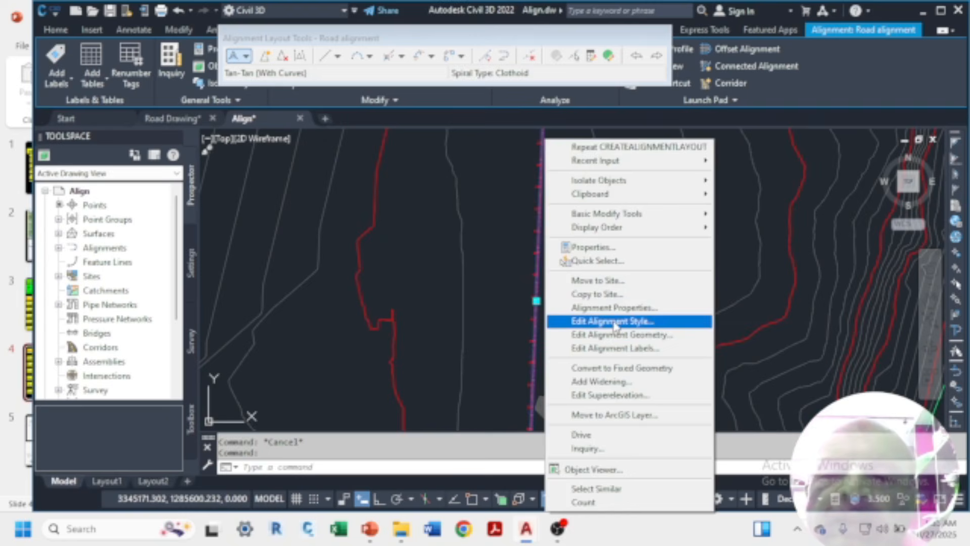
left_click(615, 323)
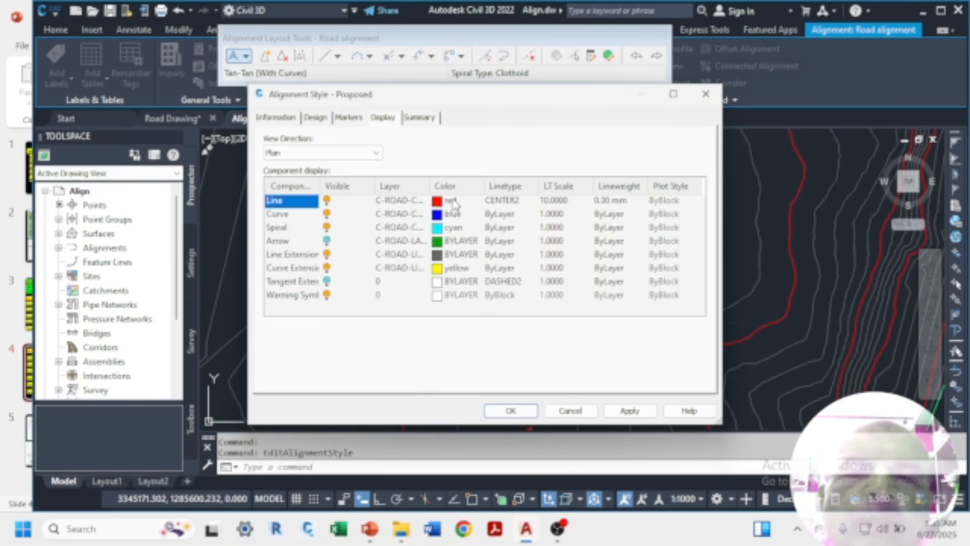
left_click(453, 203)
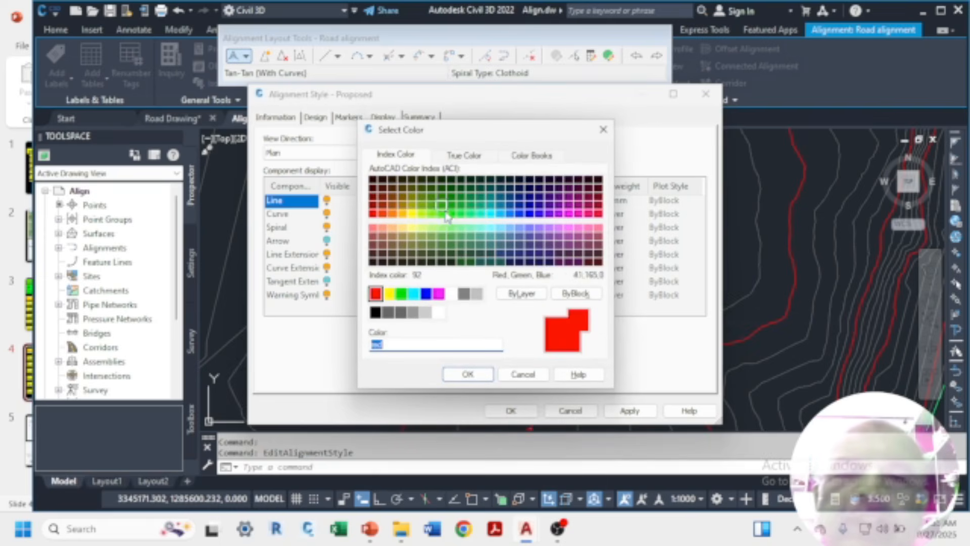
left_click(522, 374)
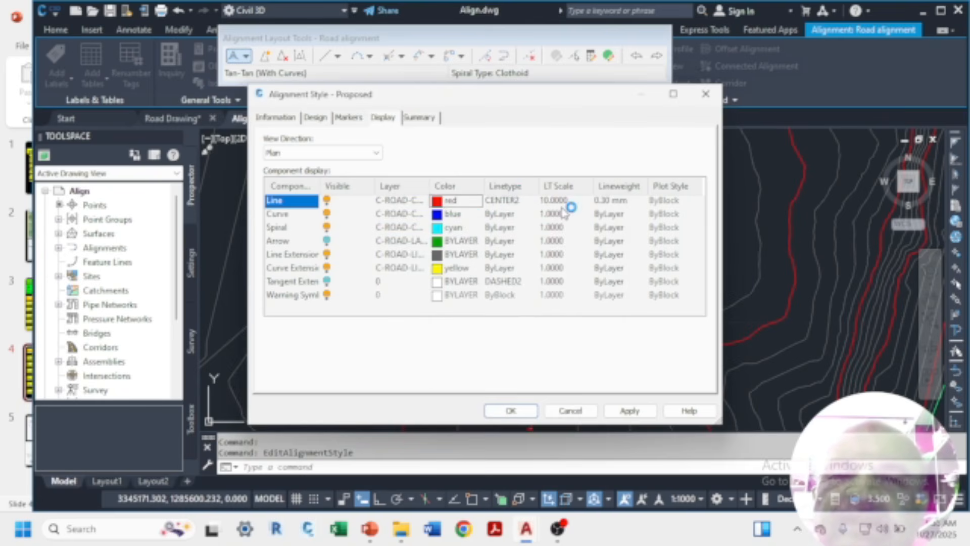
- Inspect the lineweight choices for the Line component, keep 0.30 mm, and close the alignment style
left_click(629, 201)
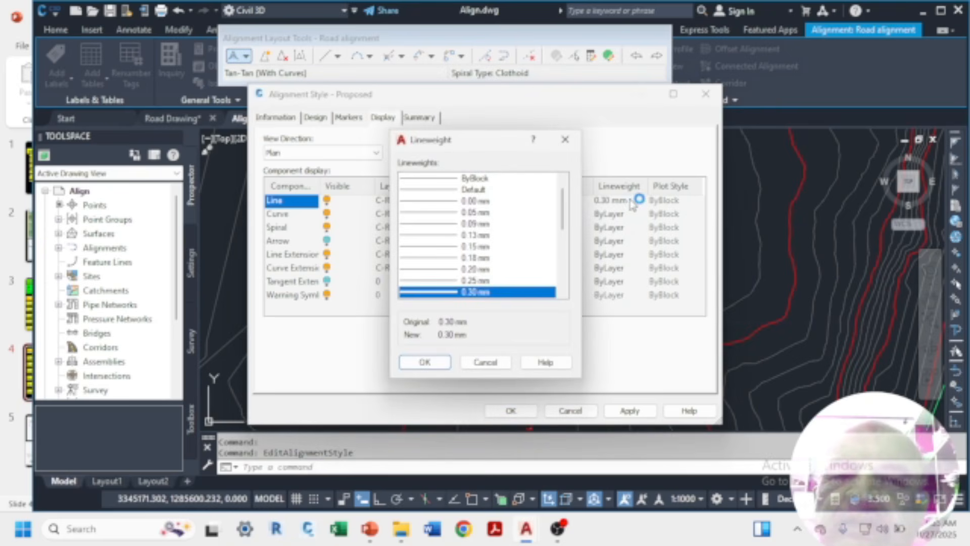
scroll(459, 292, "down", 3)
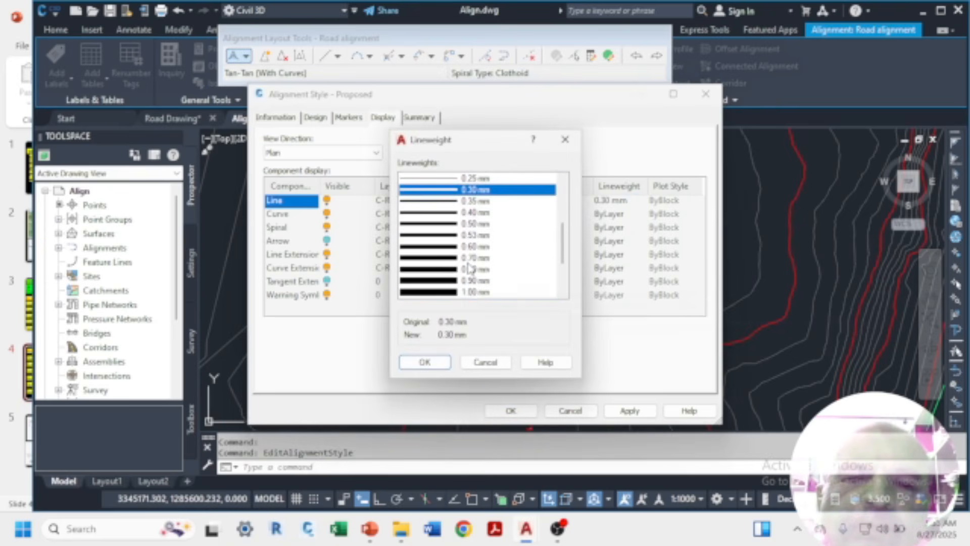
left_click(425, 362)
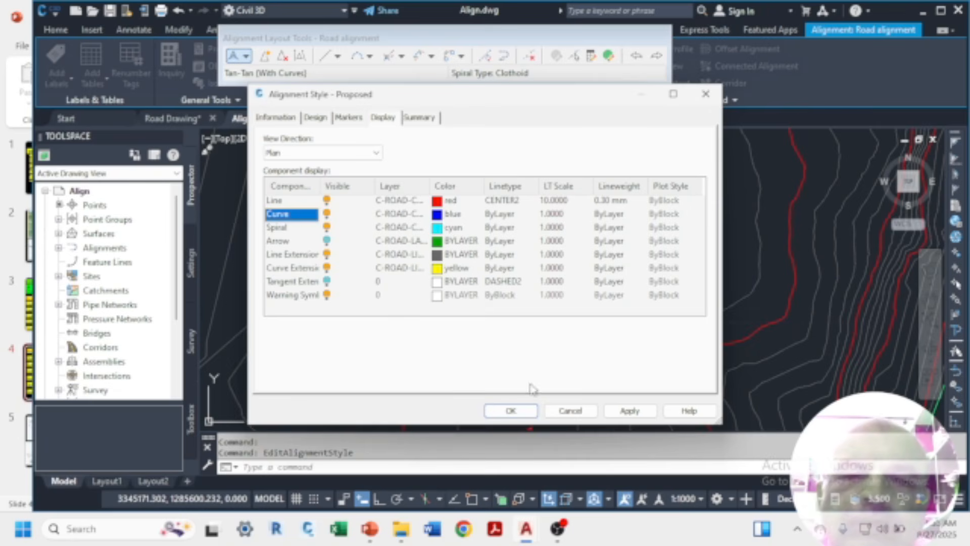
left_click(511, 411)
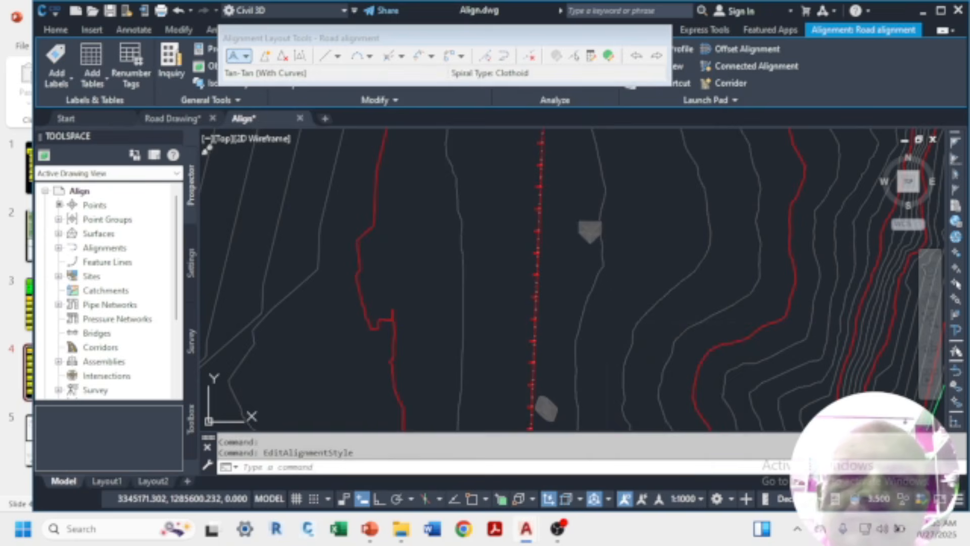
key("Escape")
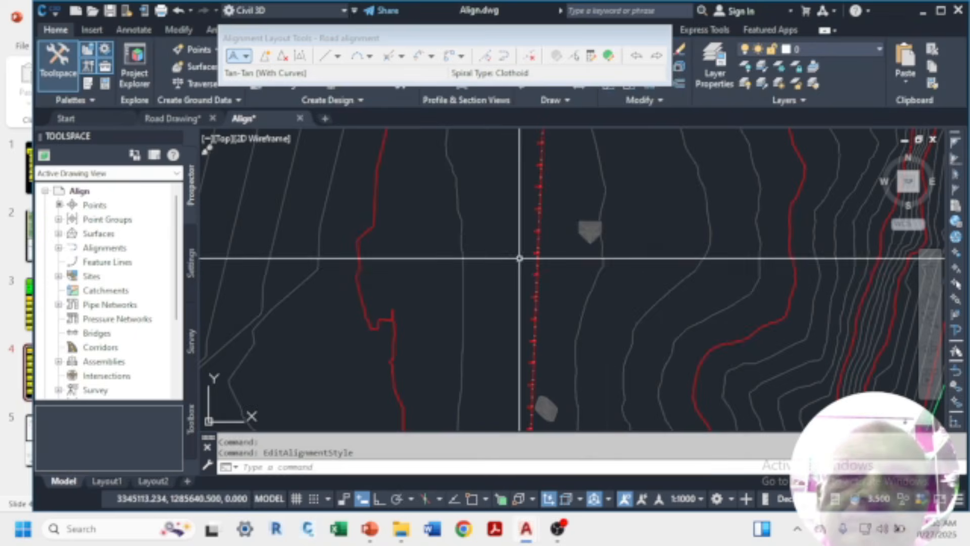
- Examine the whole surface layout, including both road alignments and the rectangle and diagonal line in the northern part
scroll(520, 255, "down", 8)
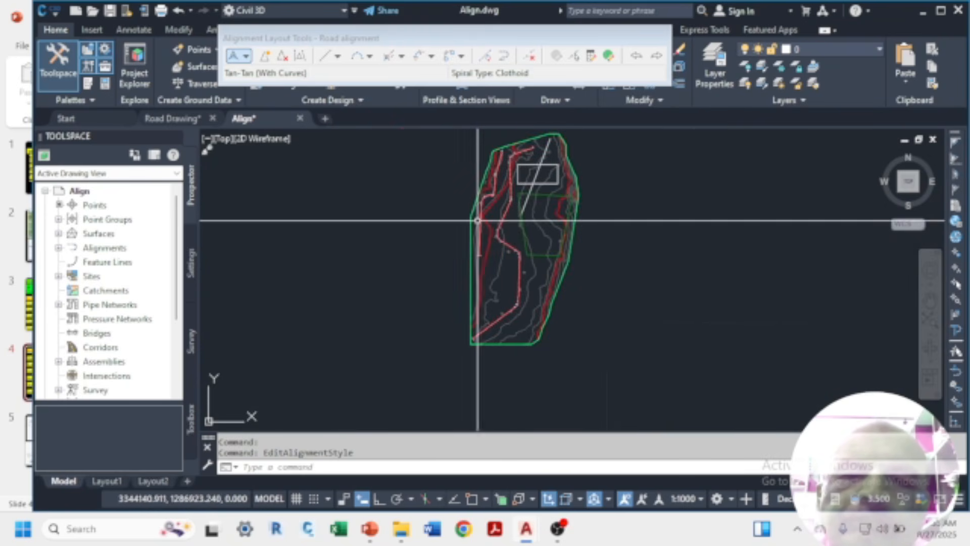
scroll(492, 284, "up", 6)
scroll(492, 284, "down", 7)
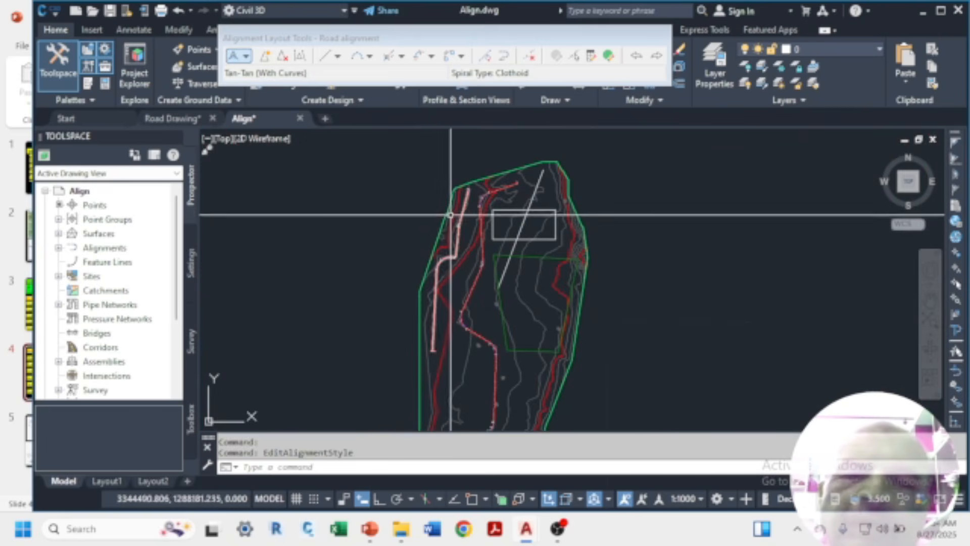
scroll(494, 218, "up", 4)
scroll(523, 239, "down", 6)
scroll(523, 239, "up", 5)
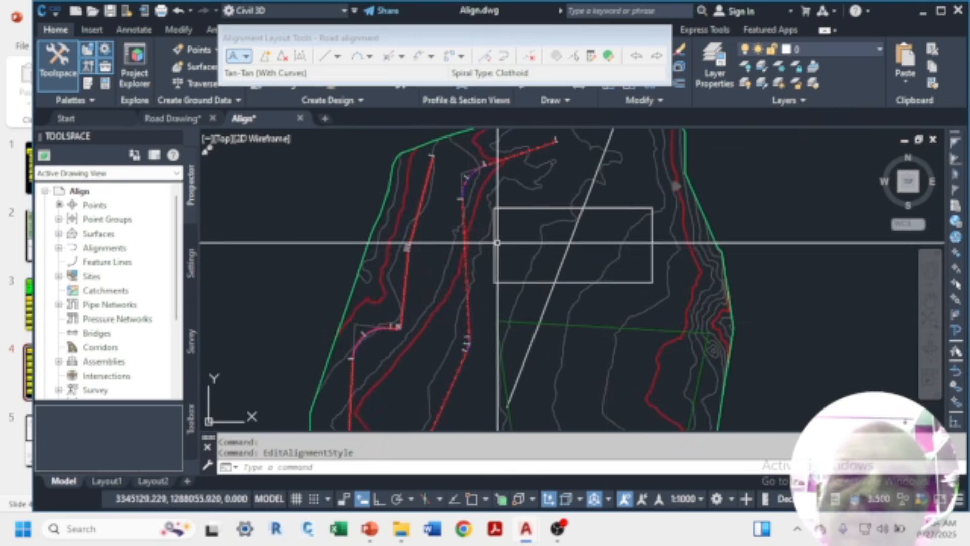
scroll(511, 247, "down", 3)
scroll(506, 241, "up", 3)
scroll(506, 241, "down", 4)
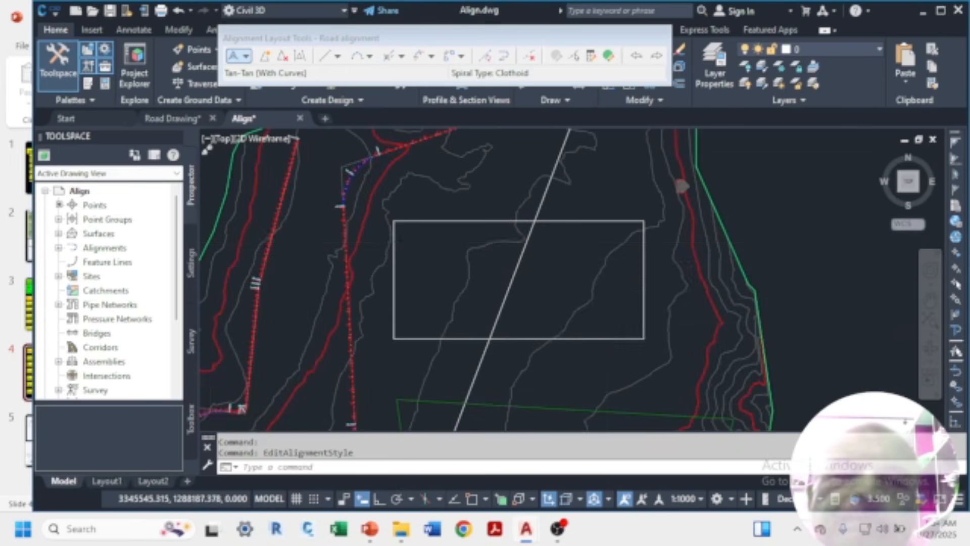
left_click(472, 293)
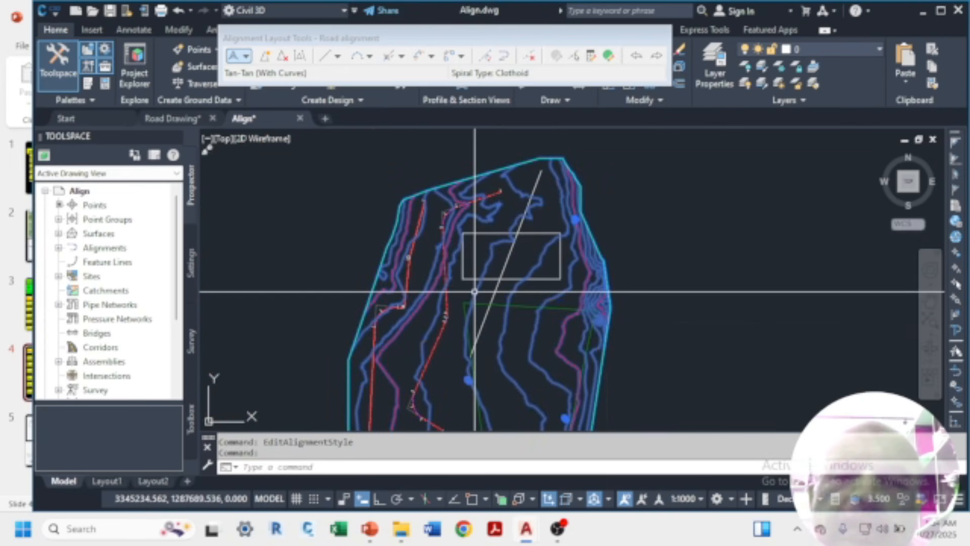
scroll(505, 242, "up", 2)
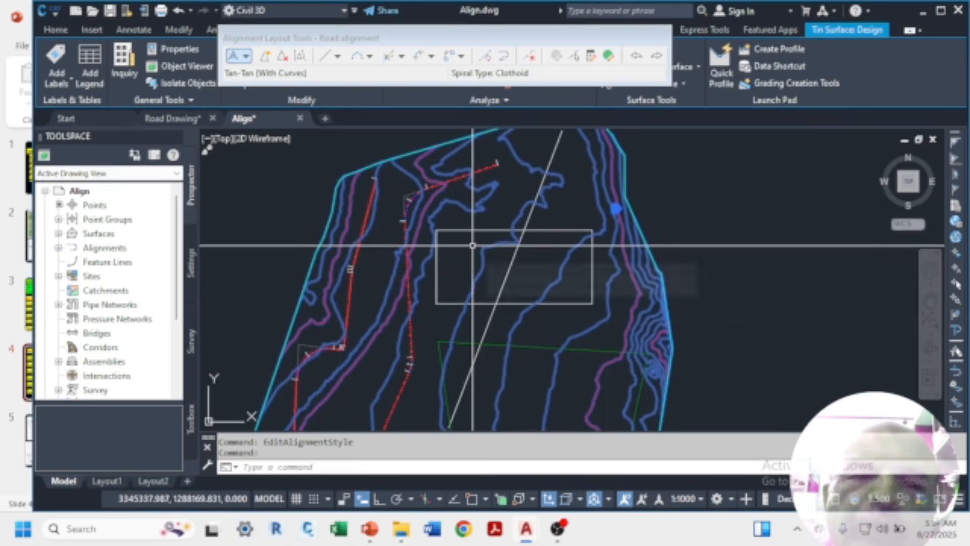
key("Escape")
key("Escape")
- Close the Alignment Layout Tools for the road alignment
scroll(475, 240, "down", 3)
scroll(465, 247, "down", 4)
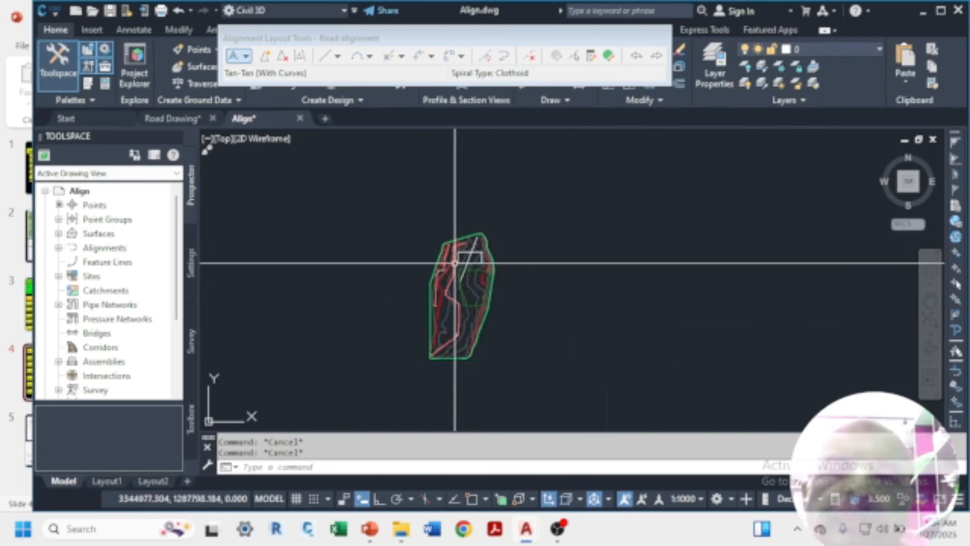
scroll(458, 256, "up", 4)
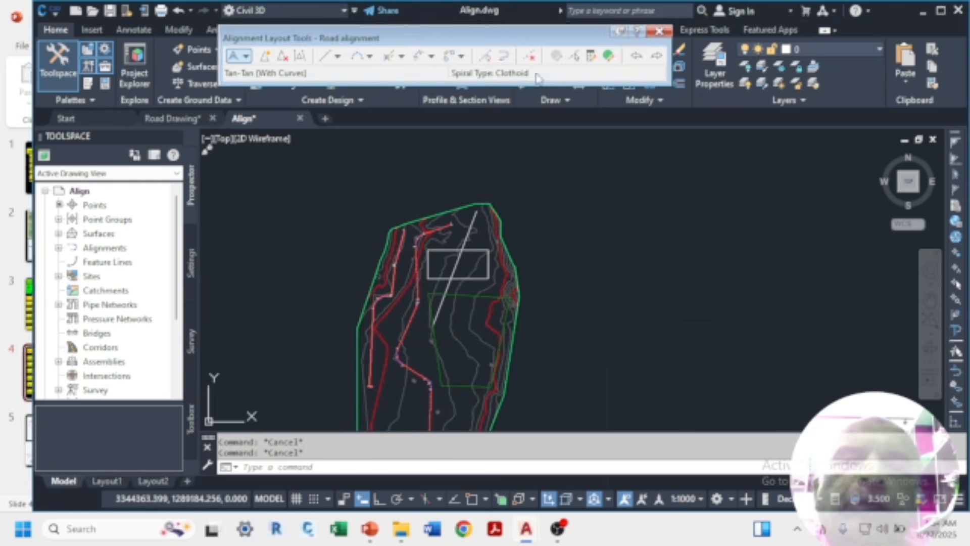
left_click(657, 32)
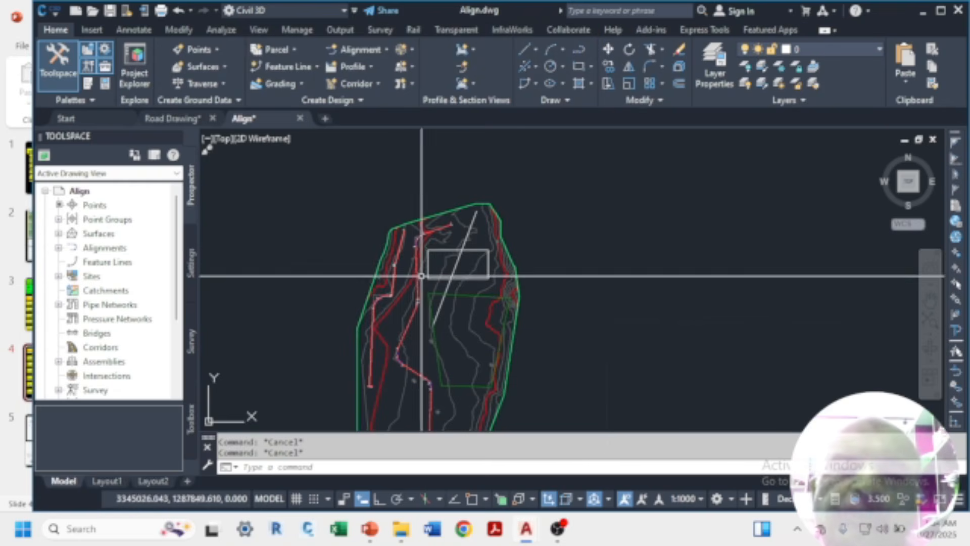
- Create a quick profile along the diagonal line, sampling the Design surface with the Profile View style, and place it northeast of the surface
scroll(472, 259, "up", 5)
scroll(455, 273, "down", 3)
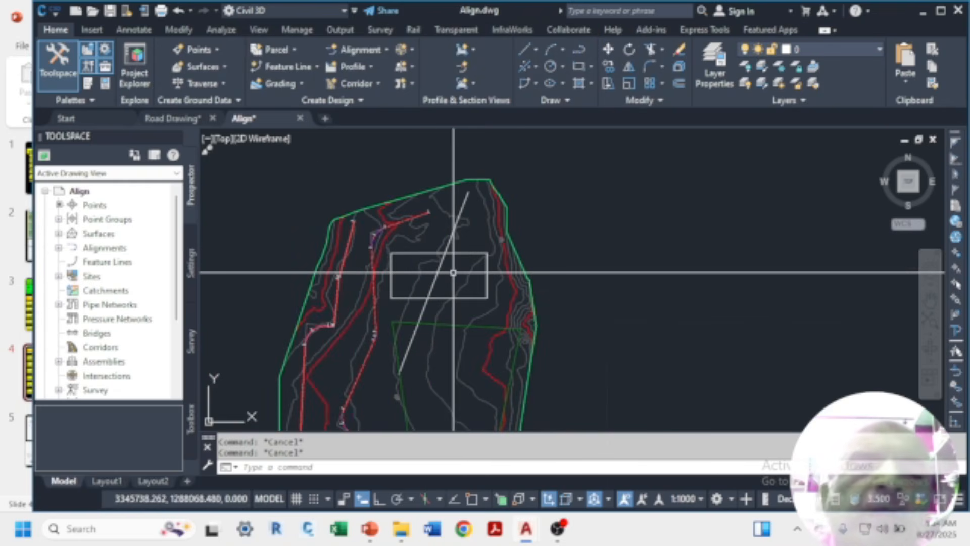
left_click(372, 67)
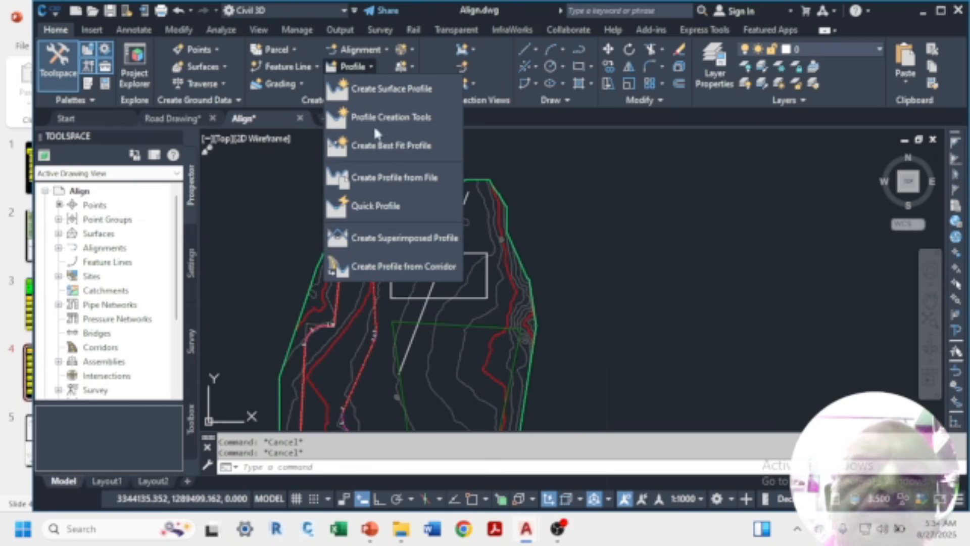
left_click(382, 207)
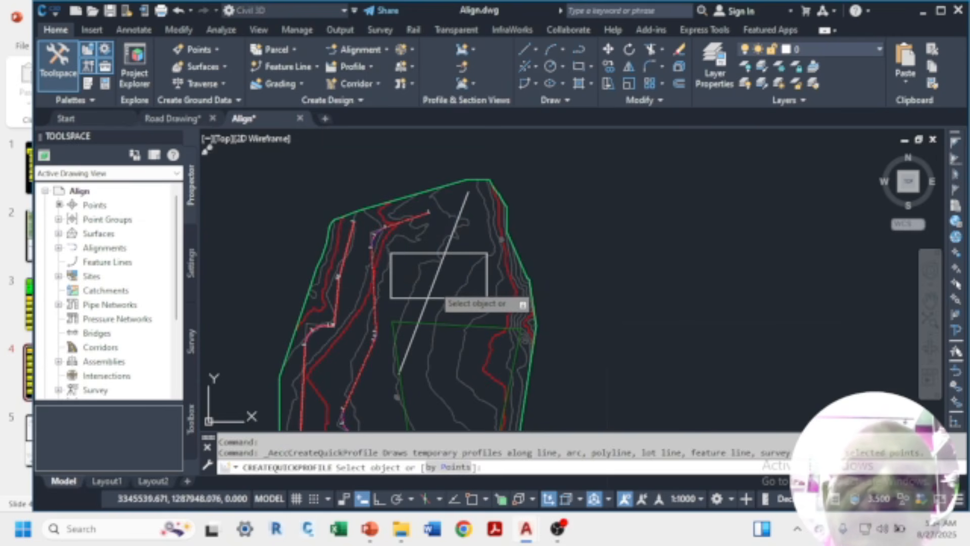
left_click(439, 276)
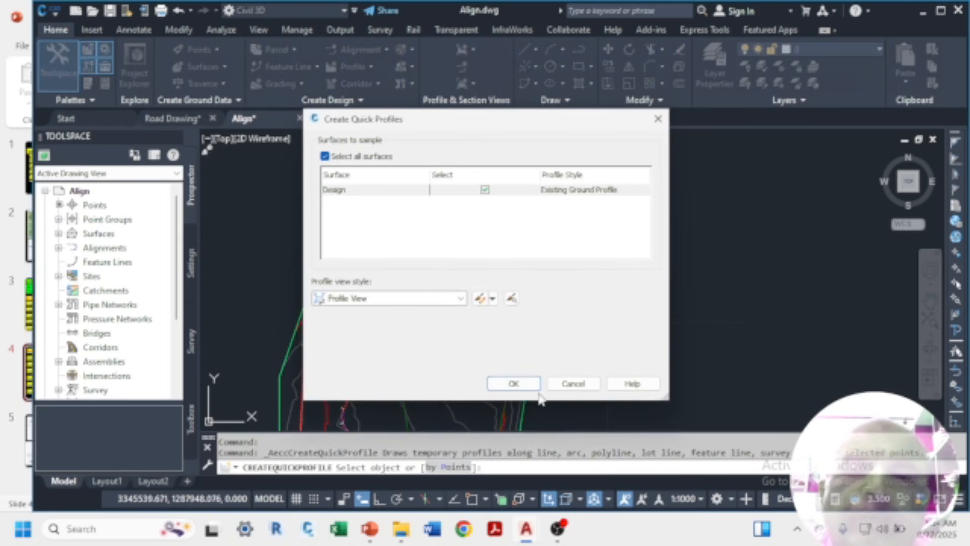
left_click(515, 382)
scroll(601, 297, "down", 5)
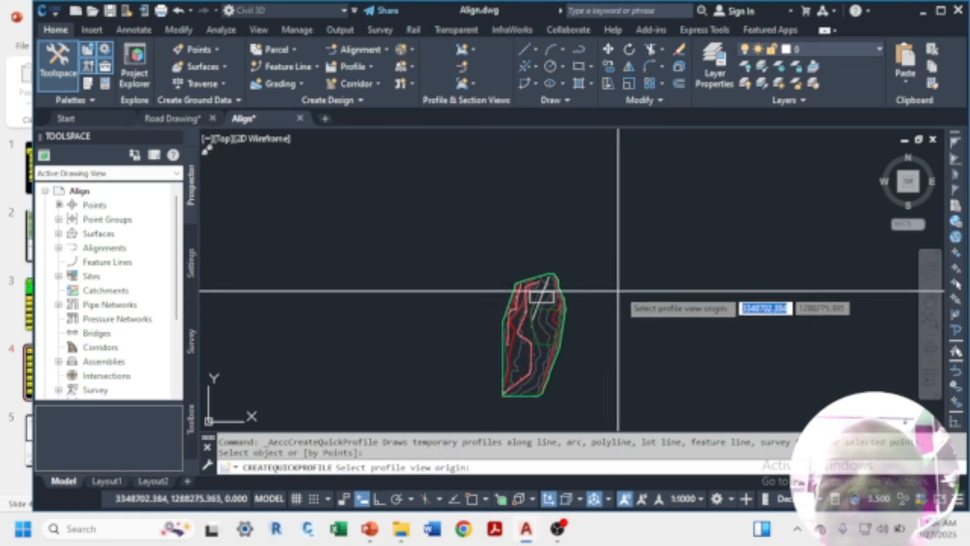
left_click(657, 268)
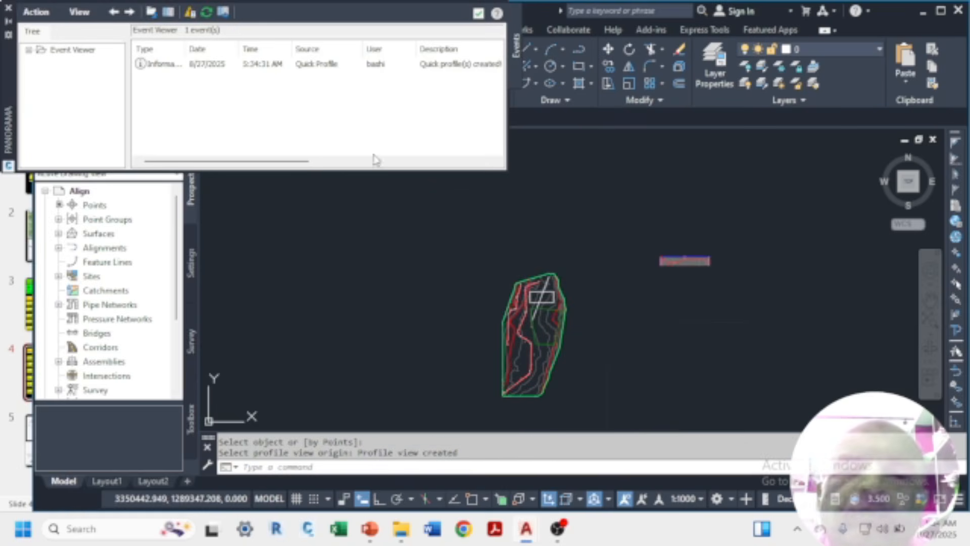
left_click(9, 11)
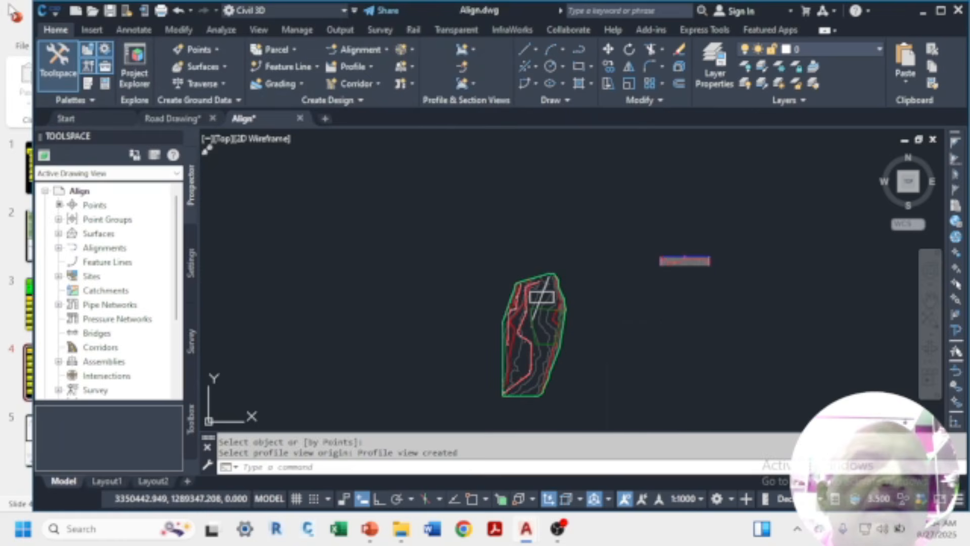
scroll(684, 296, "up", 4)
scroll(660, 303, "up", 4)
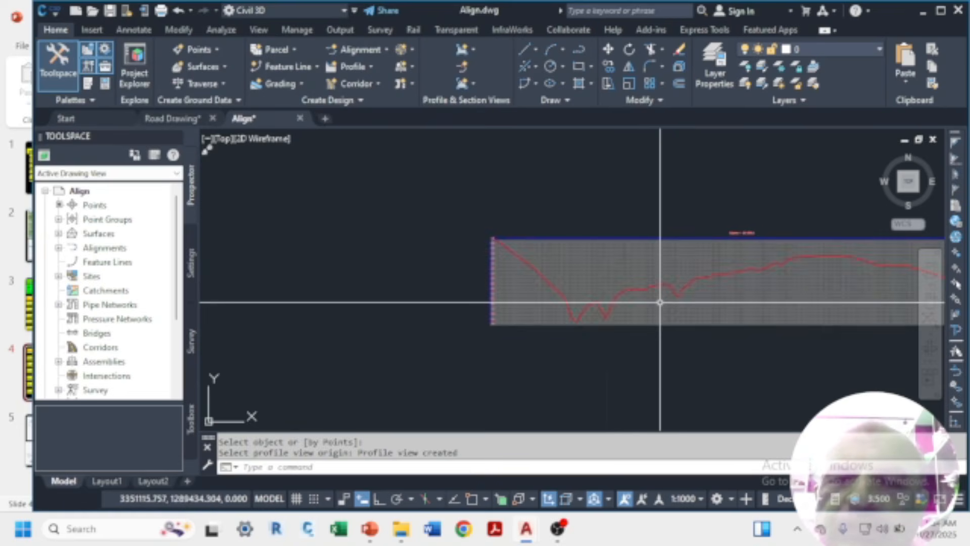
scroll(613, 235, "down", 4)
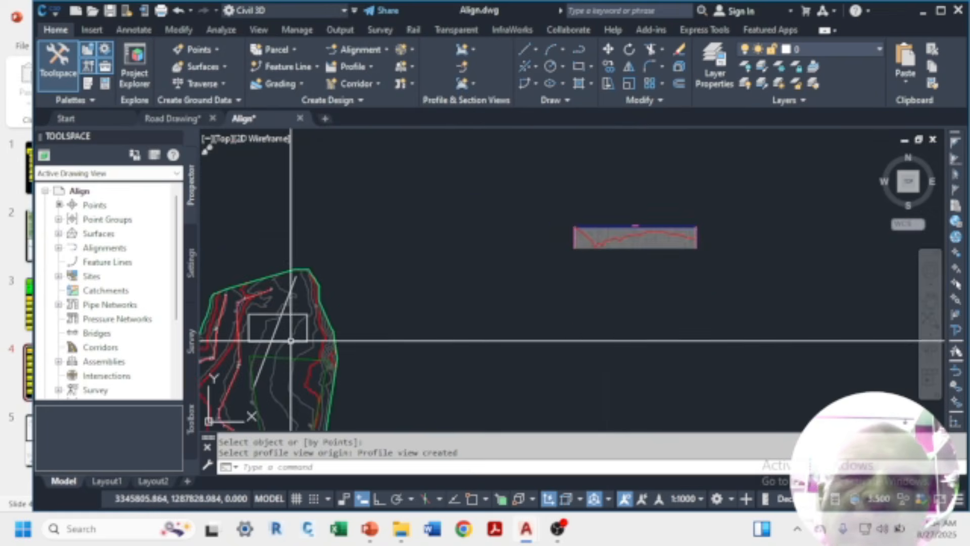
- Expand the Design surface's definition and select its Boundaries collection
scroll(238, 351, "up", 4)
scroll(439, 278, "down", 4)
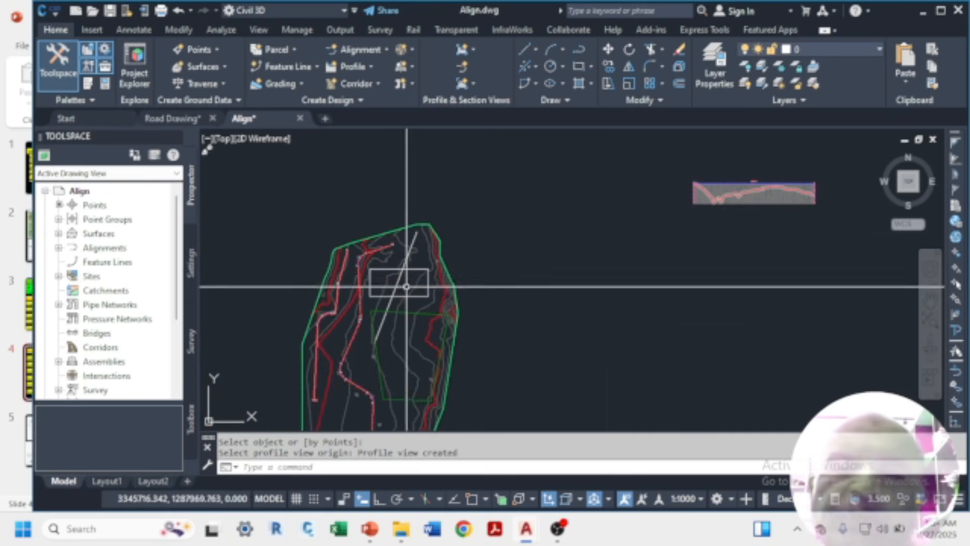
scroll(373, 292, "up", 4)
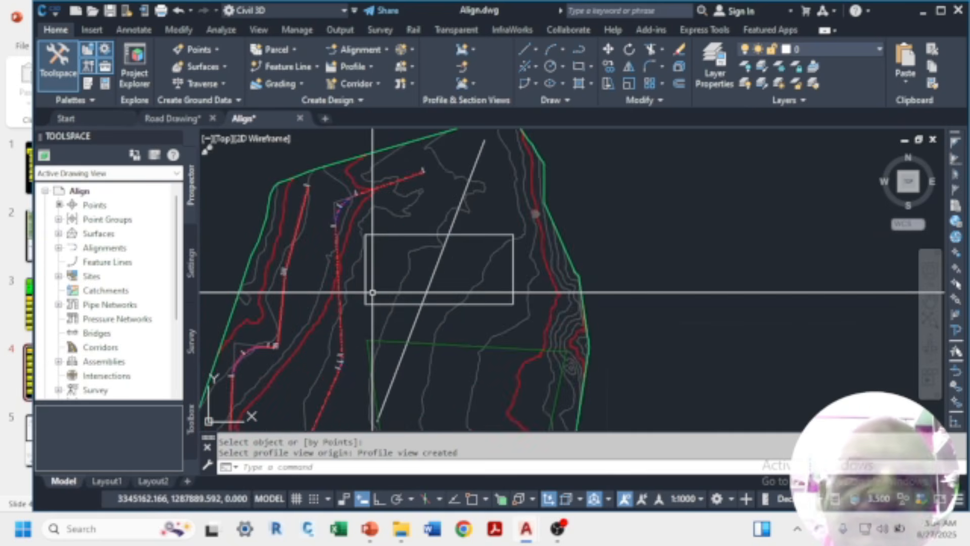
left_click(59, 234)
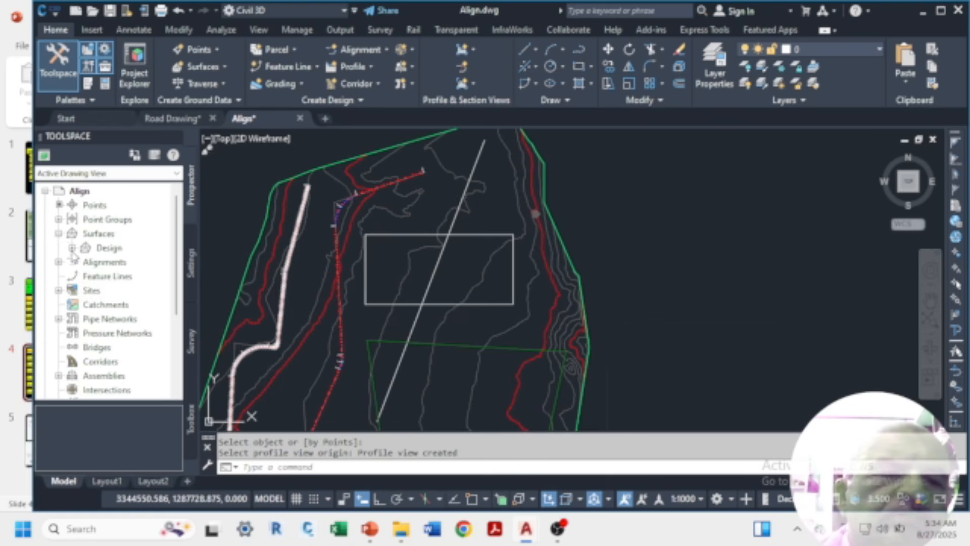
left_click(72, 248)
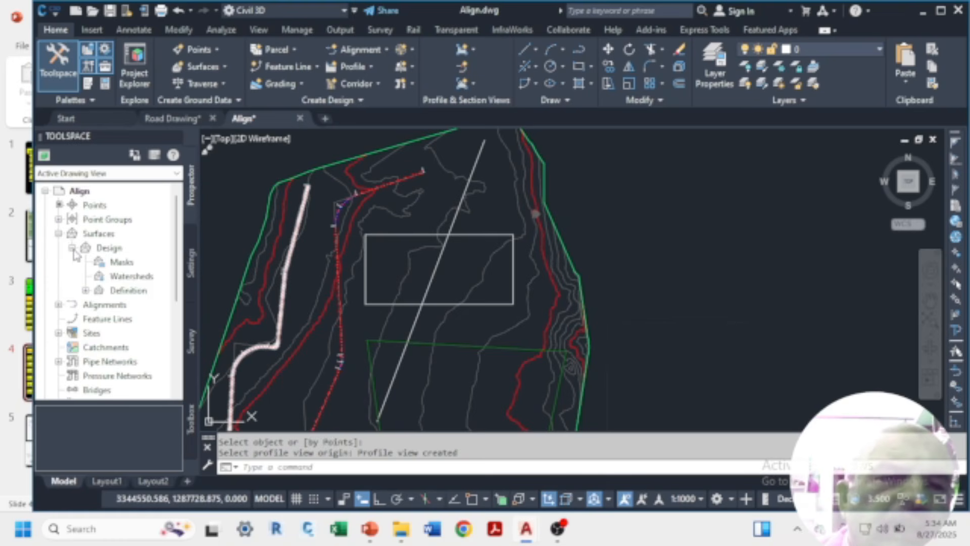
left_click(85, 291)
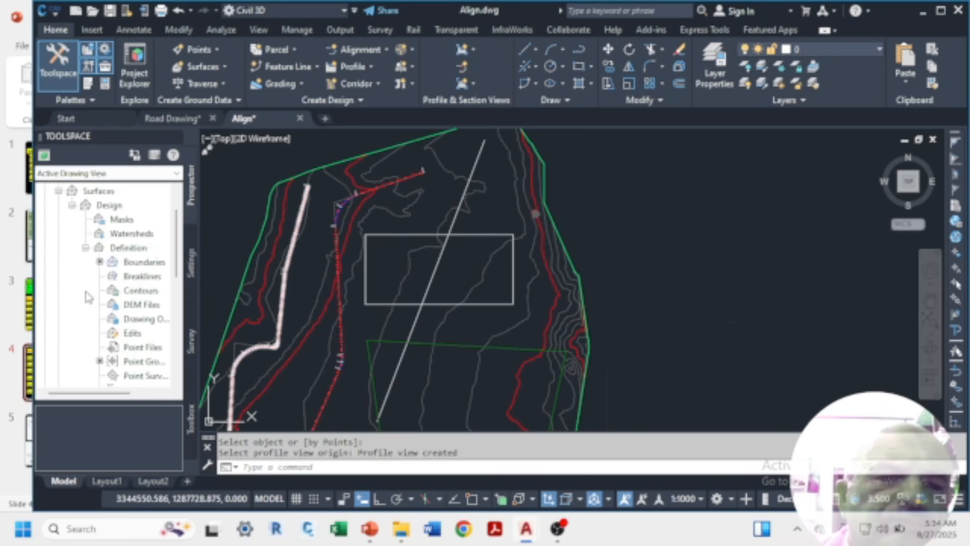
left_click(147, 266)
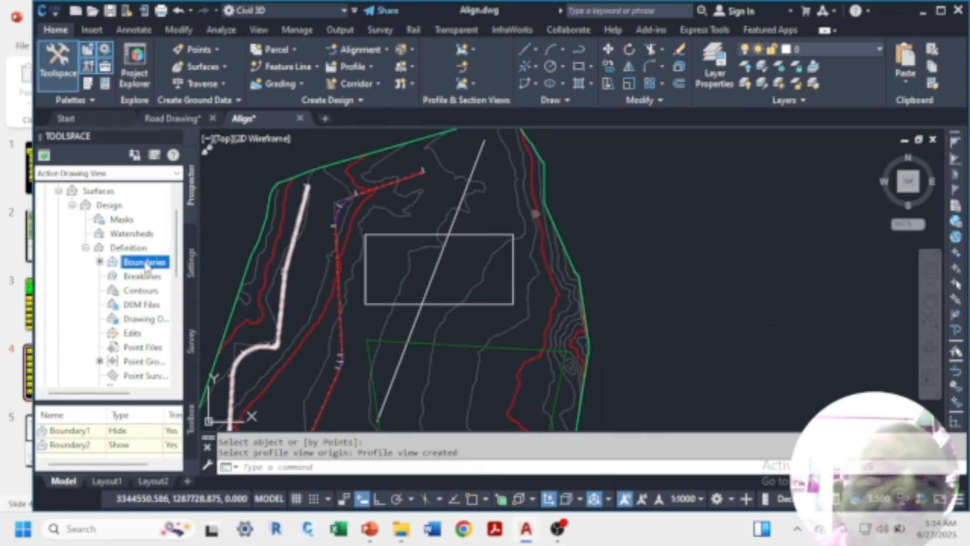
- Add a Hide boundary named "aa" to the Design surface from the northern rectangle, keeping non-destructive breakline and the 1.000 m mid-ordinate distance
right_click(147, 267)
left_click(187, 274)
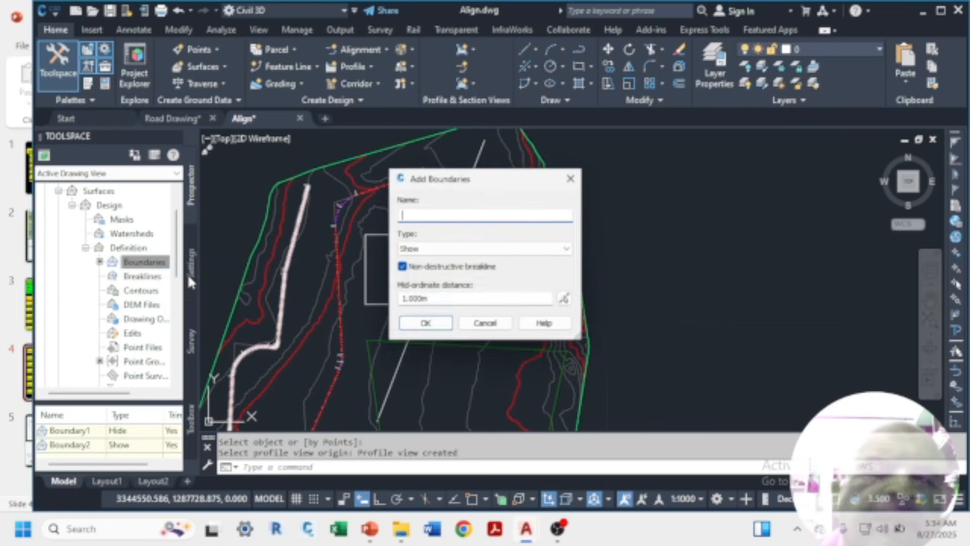
left_click_drag(524, 191, 784, 180)
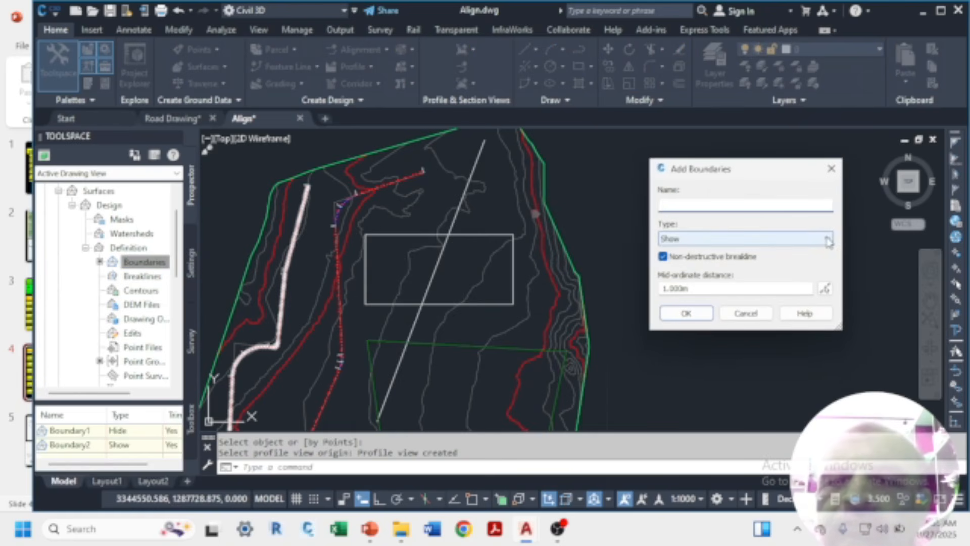
left_click(769, 239)
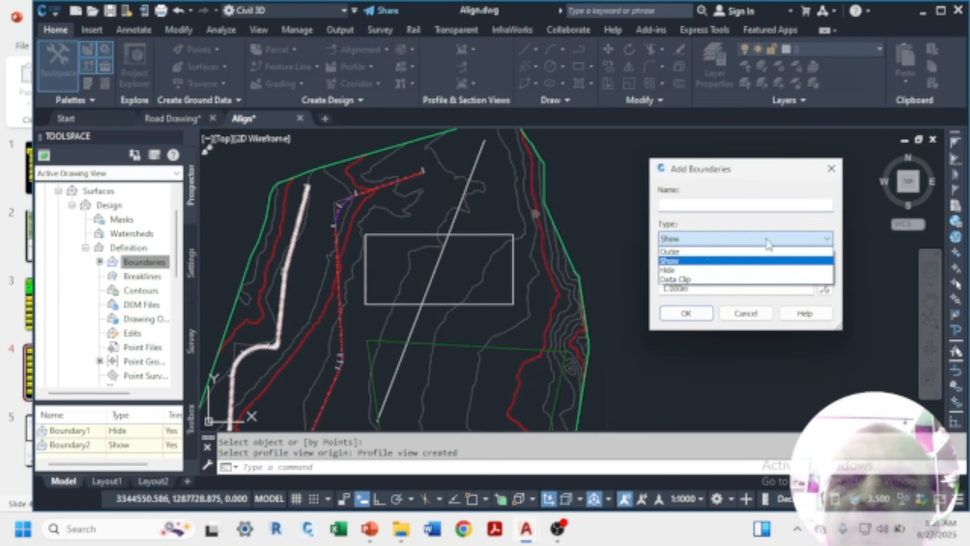
left_click(668, 270)
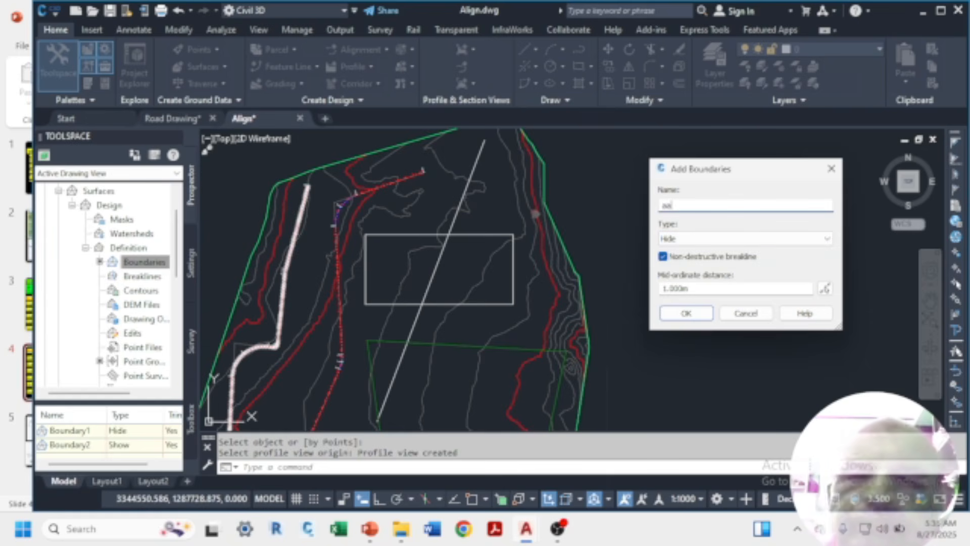
left_click(686, 314)
left_click(470, 233)
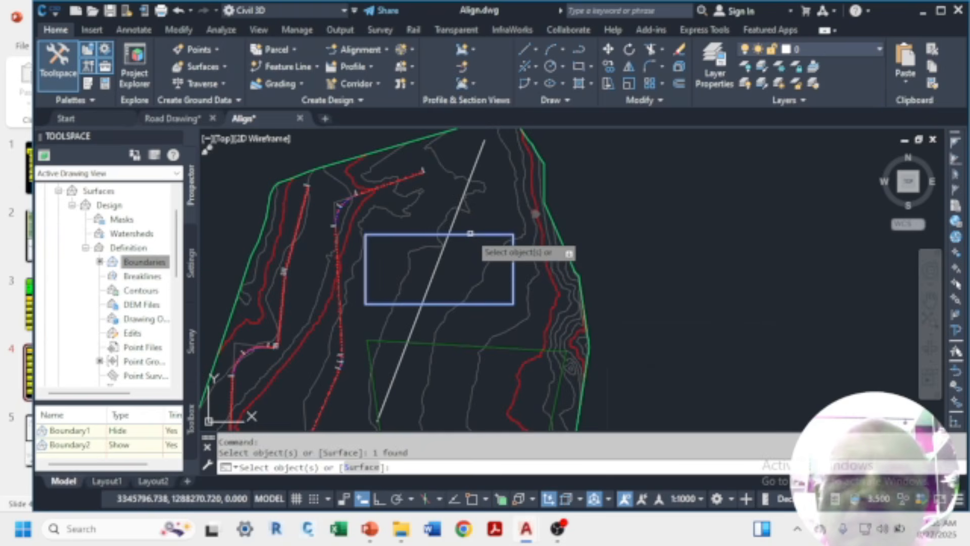
right_click(462, 247)
left_click(498, 257)
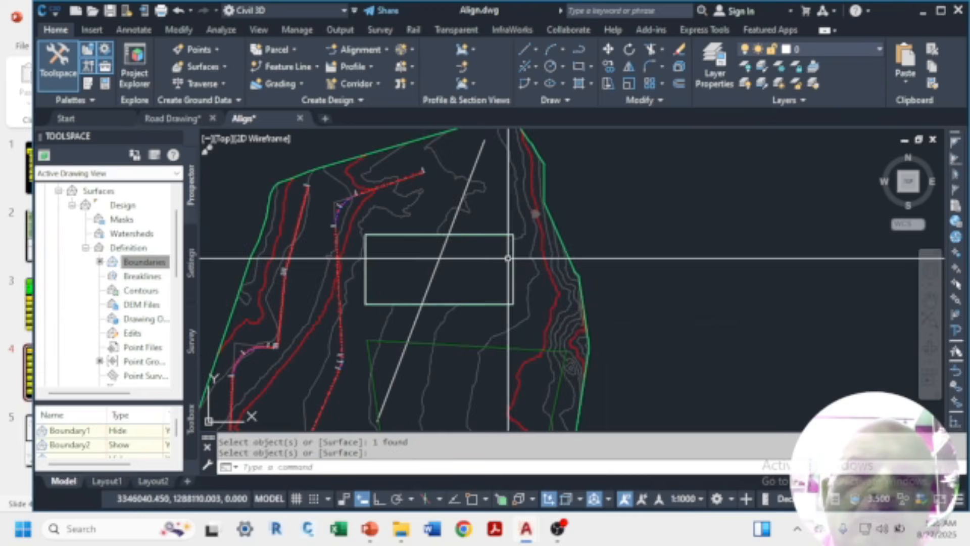
- Examine how the hide boundary affects the quick profile, comparing the profile view with the rectangle and diagonal line on the surface
scroll(427, 273, "down", 4)
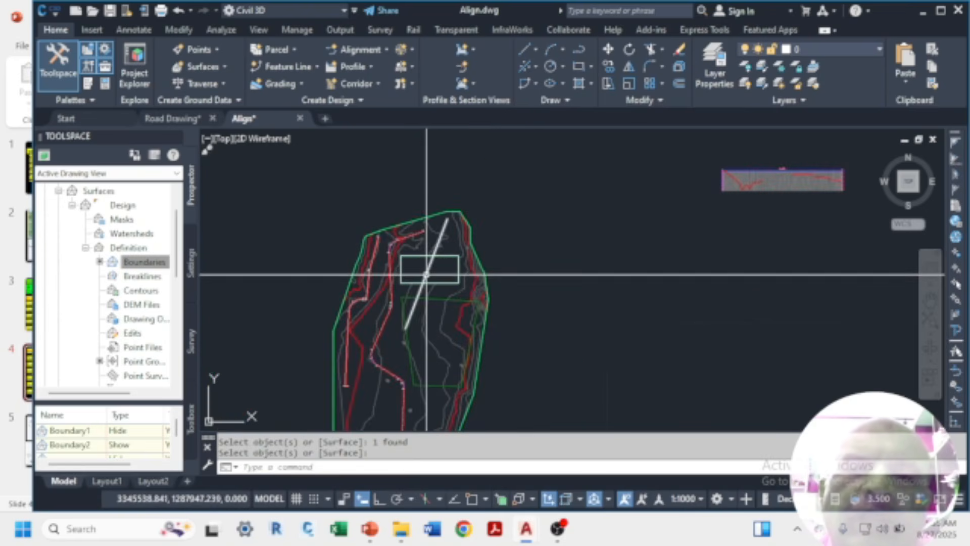
scroll(427, 275, "up", 5)
scroll(396, 267, "down", 5)
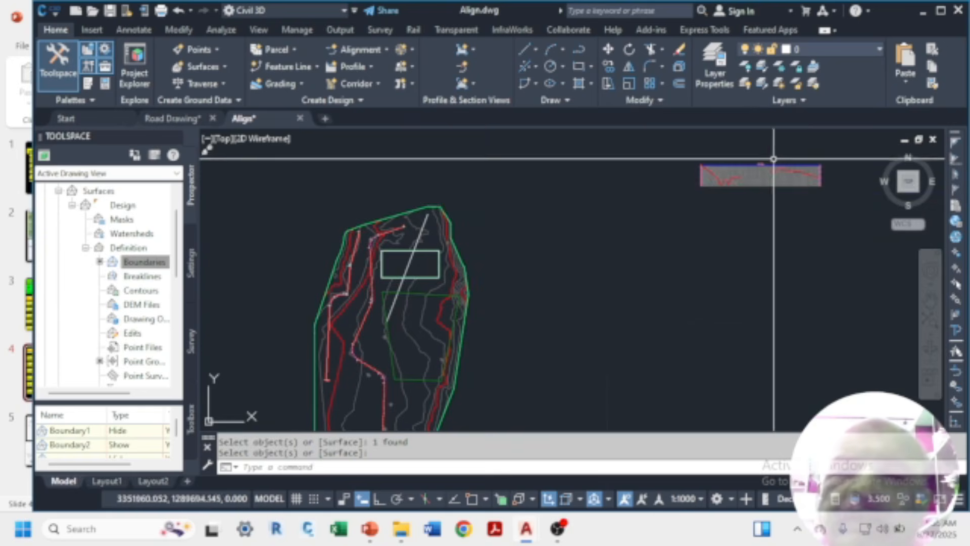
scroll(773, 159, "up", 8)
scroll(562, 259, "down", 1)
scroll(562, 258, "down", 3)
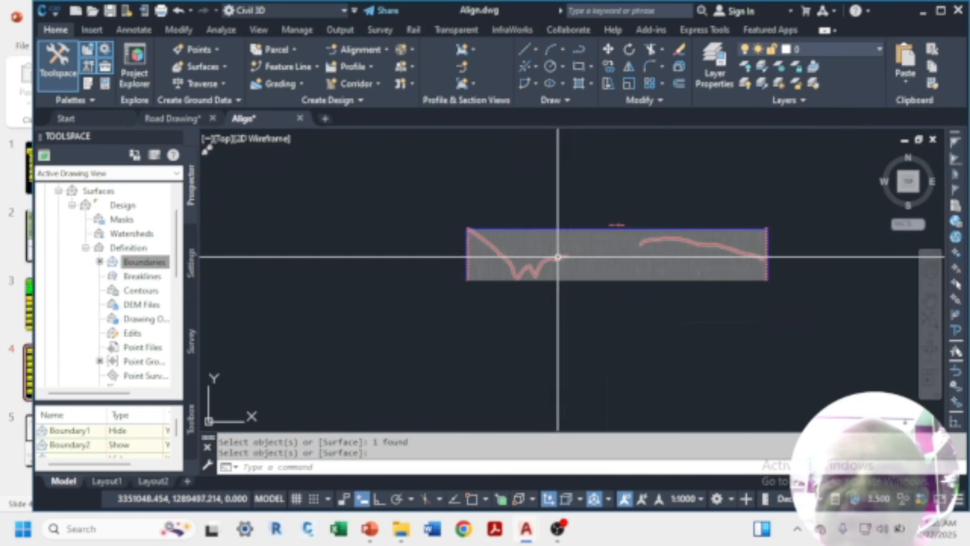
scroll(646, 236, "up", 2)
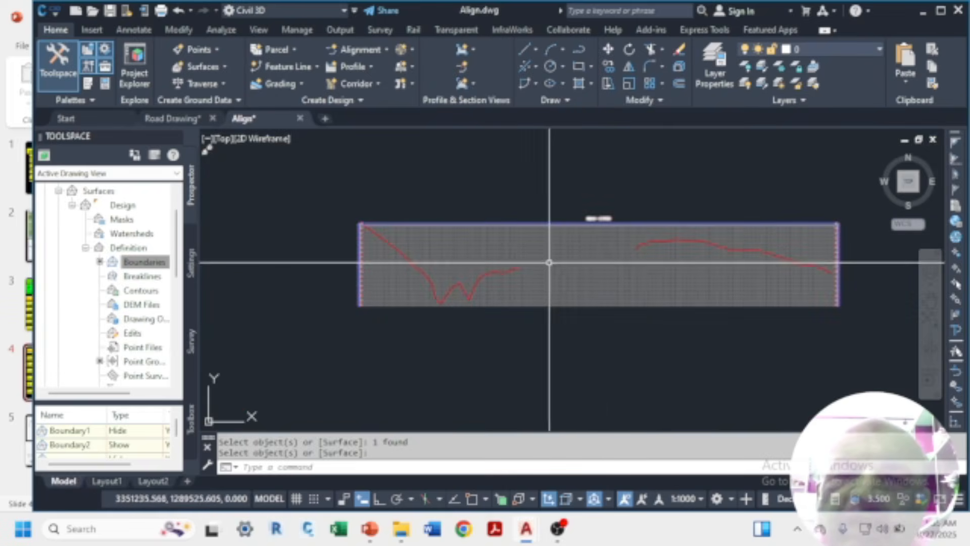
scroll(536, 260, "up", 2)
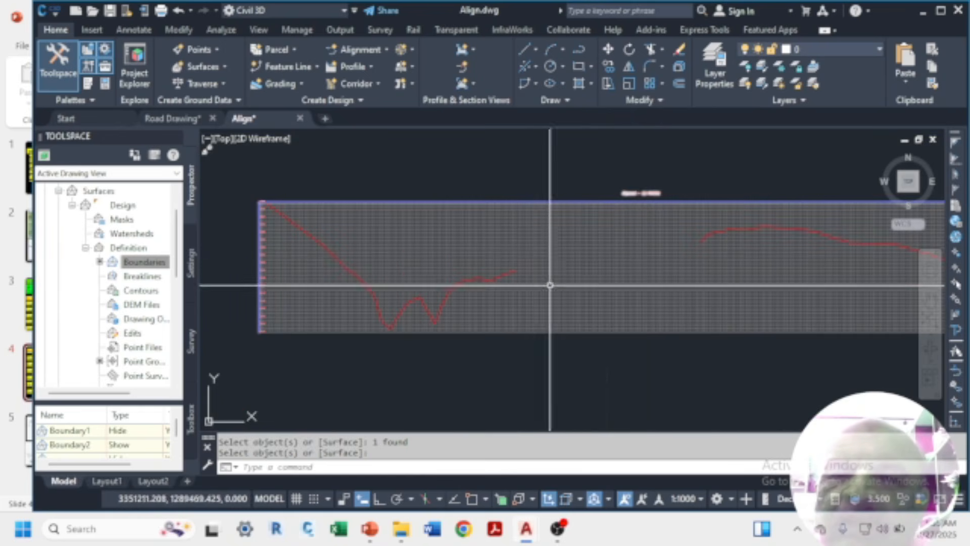
scroll(617, 243, "down", 5)
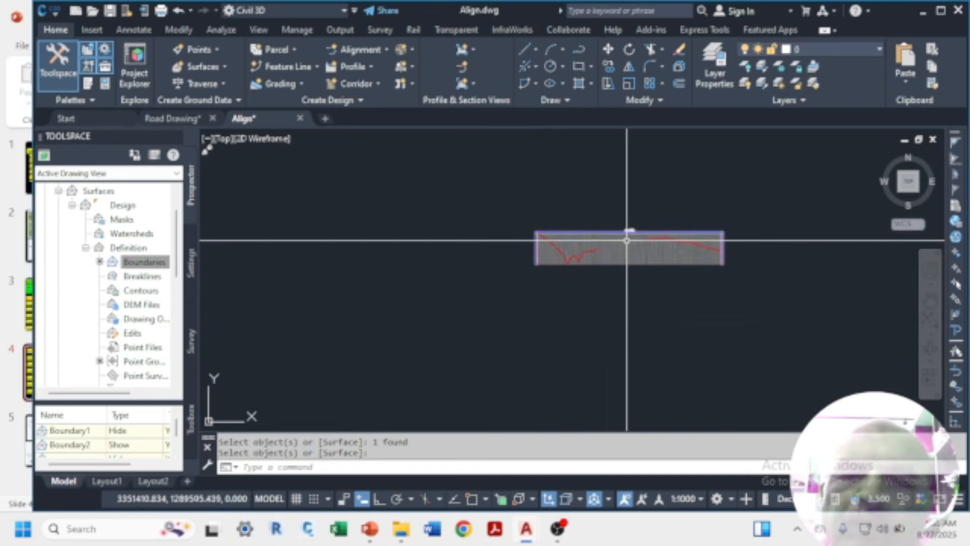
scroll(626, 244, "down", 4)
scroll(372, 306, "up", 4)
scroll(382, 308, "down", 4)
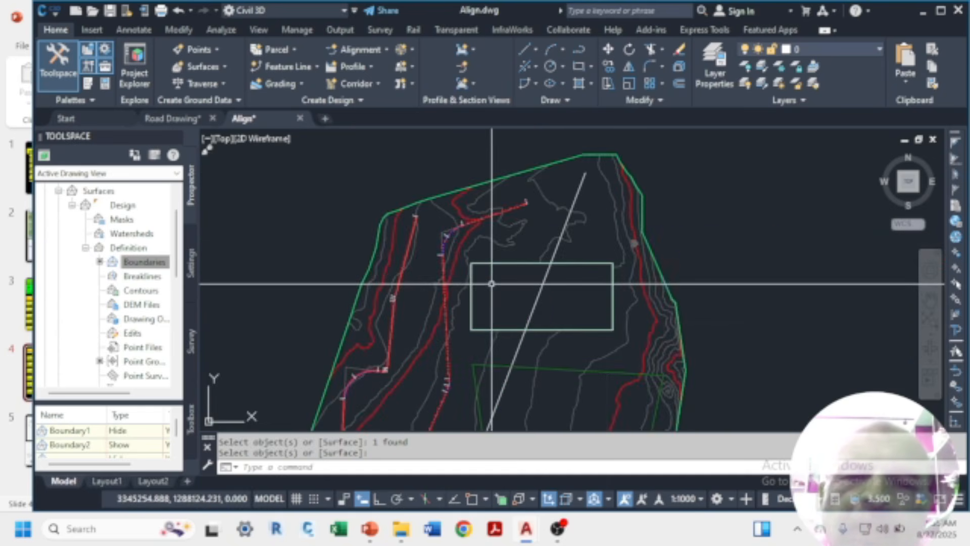
scroll(404, 323, "up", 2)
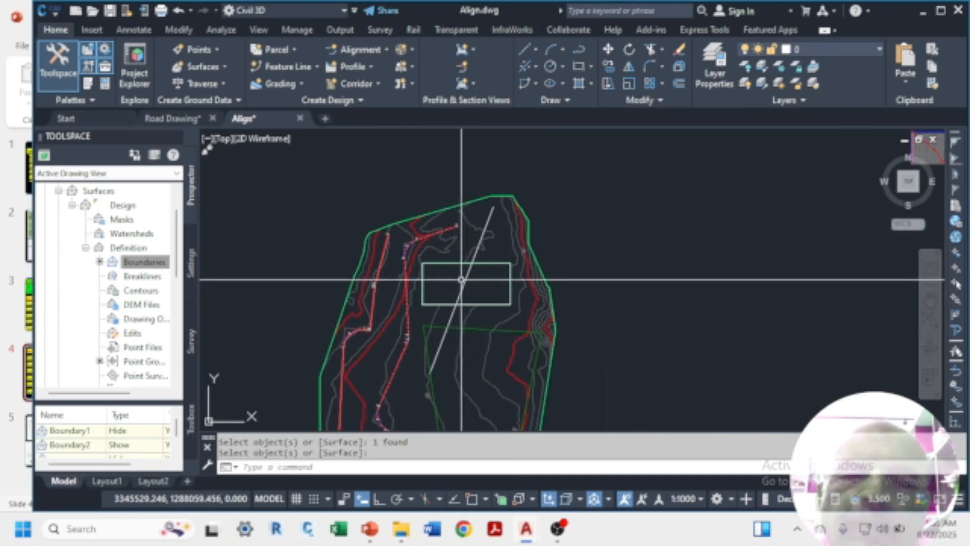
- Add a Show boundary to the Design surface from the same rectangle, keeping non-destructive breakline, and check the quick profile
right_click(150, 267)
left_click(175, 264)
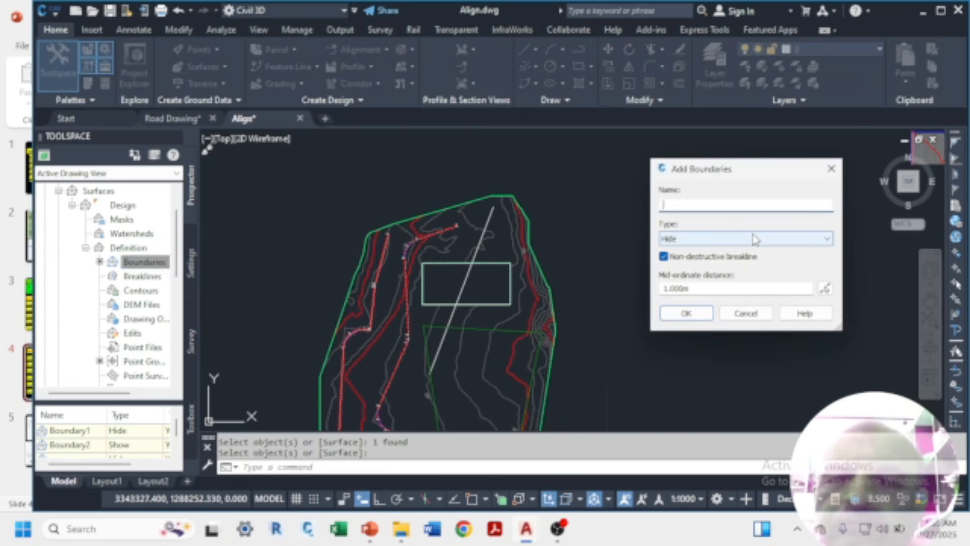
left_click(754, 238)
left_click(676, 260)
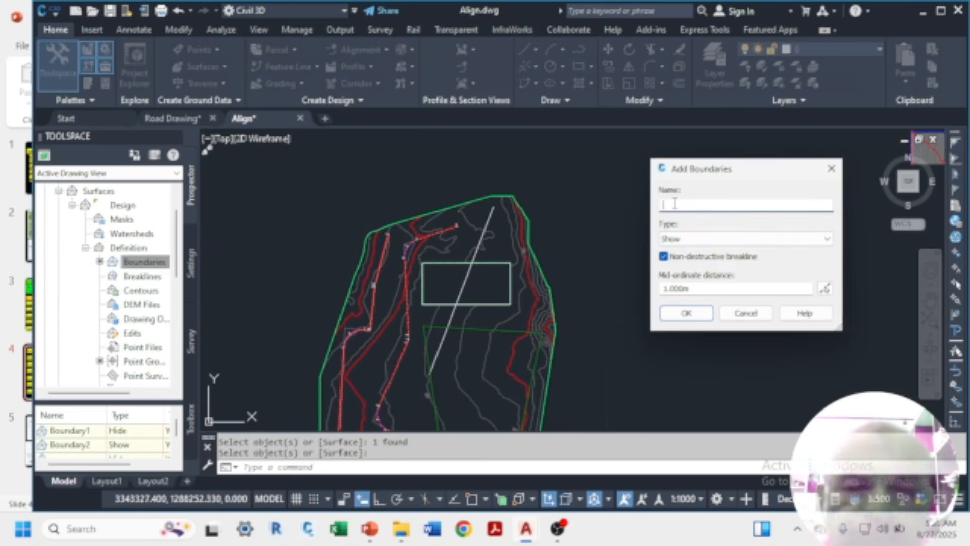
left_click(684, 314)
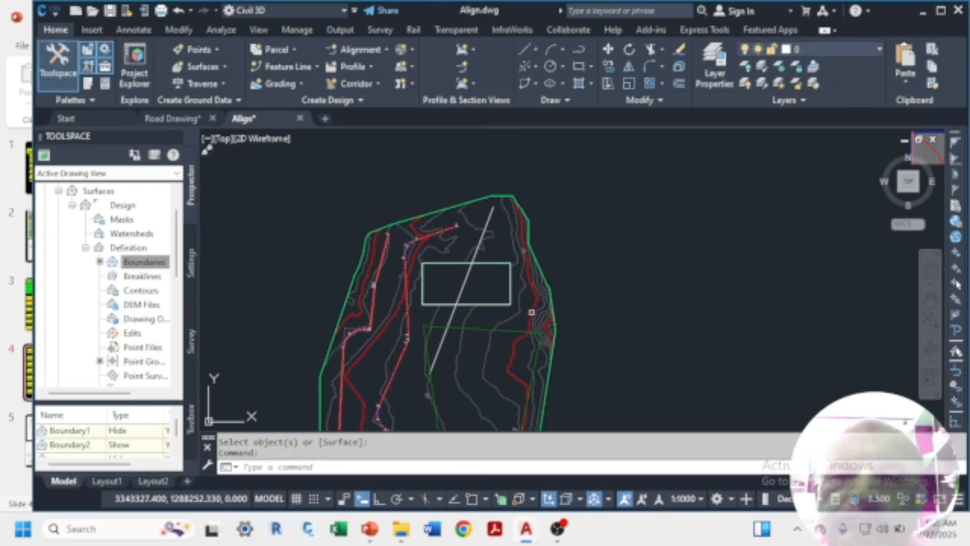
left_click(483, 264)
key("Return")
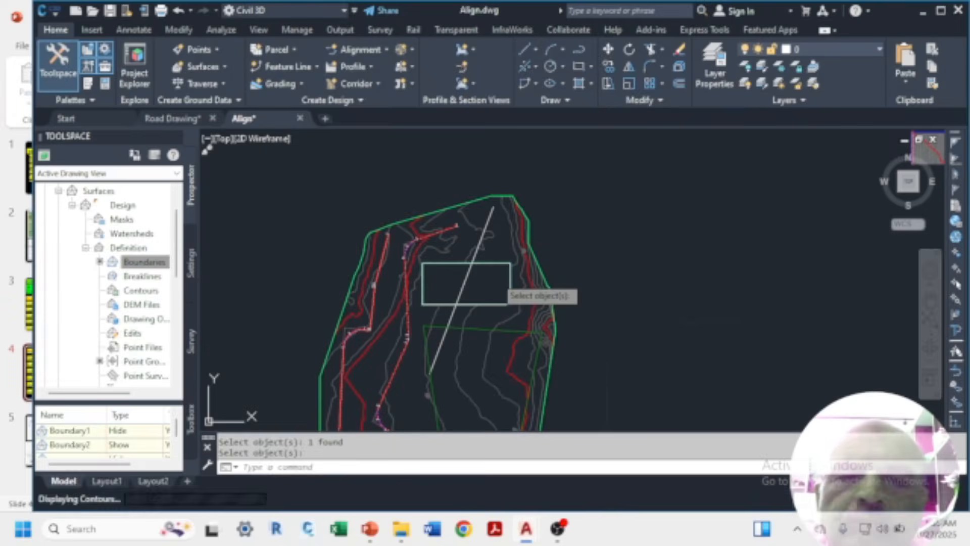
scroll(427, 281, "down", 3)
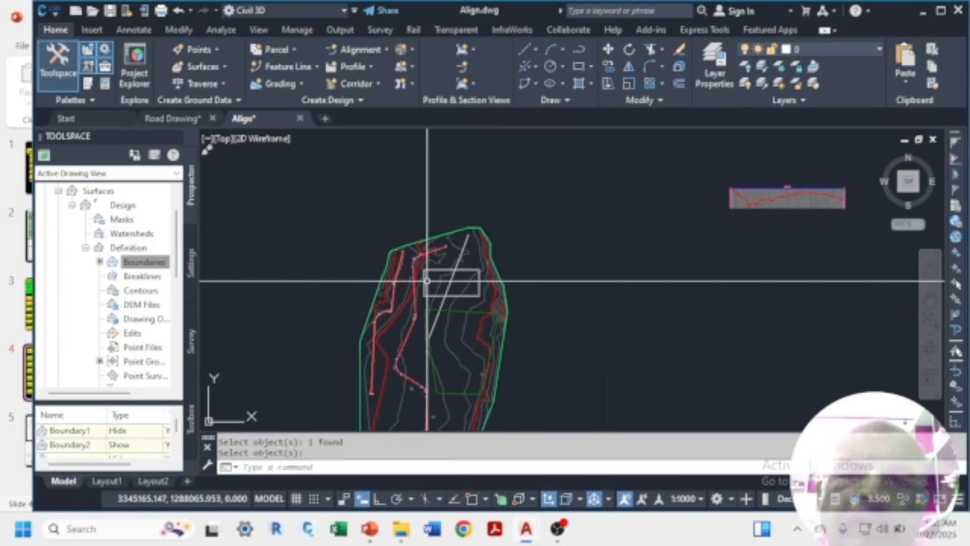
scroll(824, 198, "up", 5)
scroll(665, 215, "down", 2)
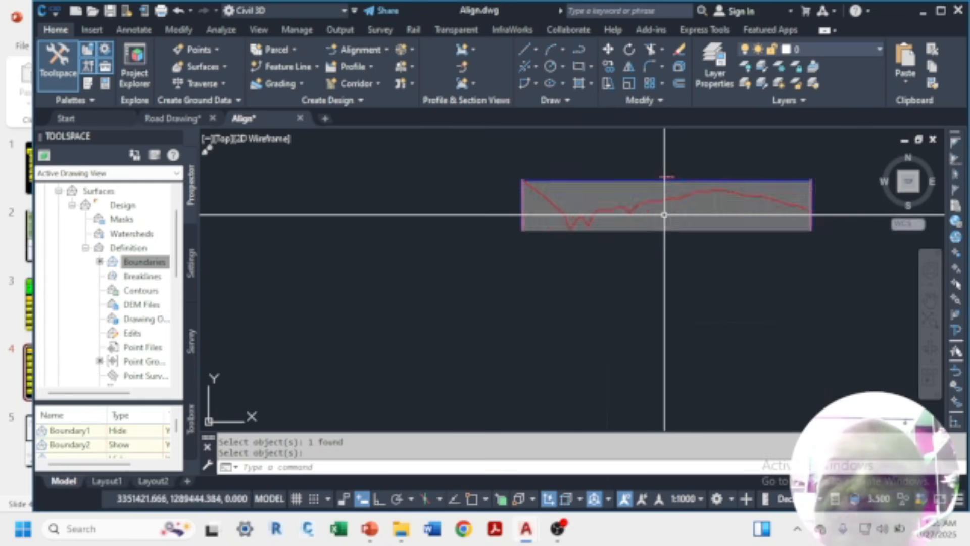
- Compare the Design surface around the northern rectangle and diagonal line with the quick profile after adding the Show boundary
scroll(664, 215, "down", 3)
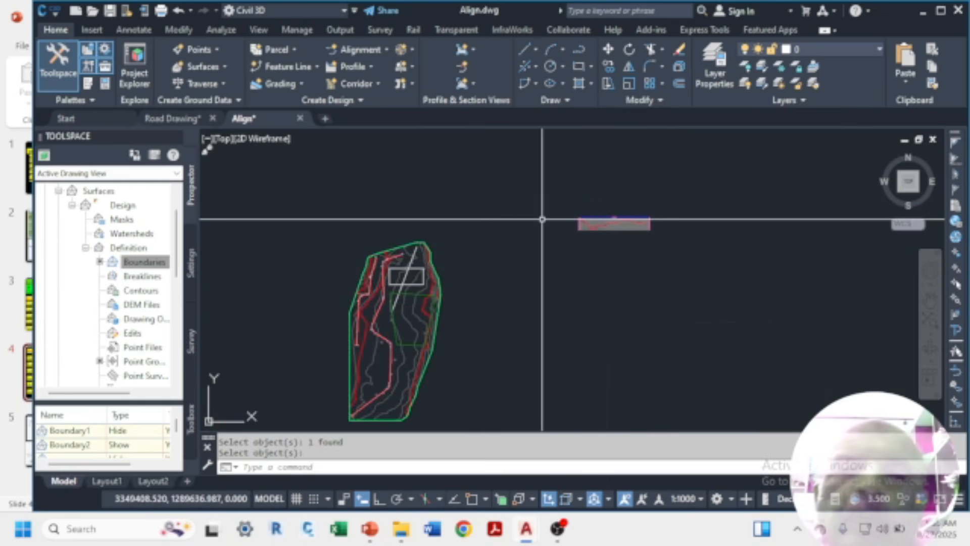
scroll(386, 288, "up", 4)
scroll(471, 263, "down", 4)
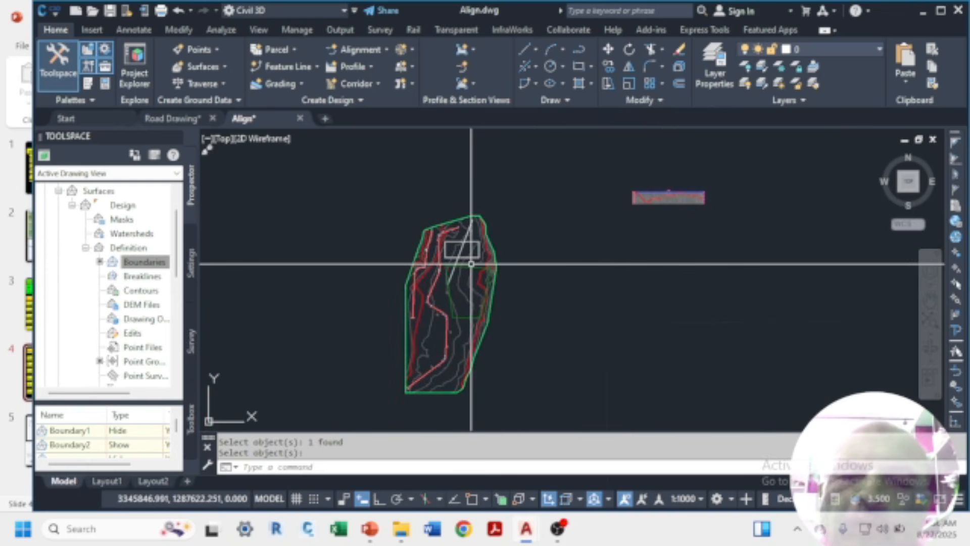
scroll(467, 260, "down", 3)
scroll(572, 236, "up", 3)
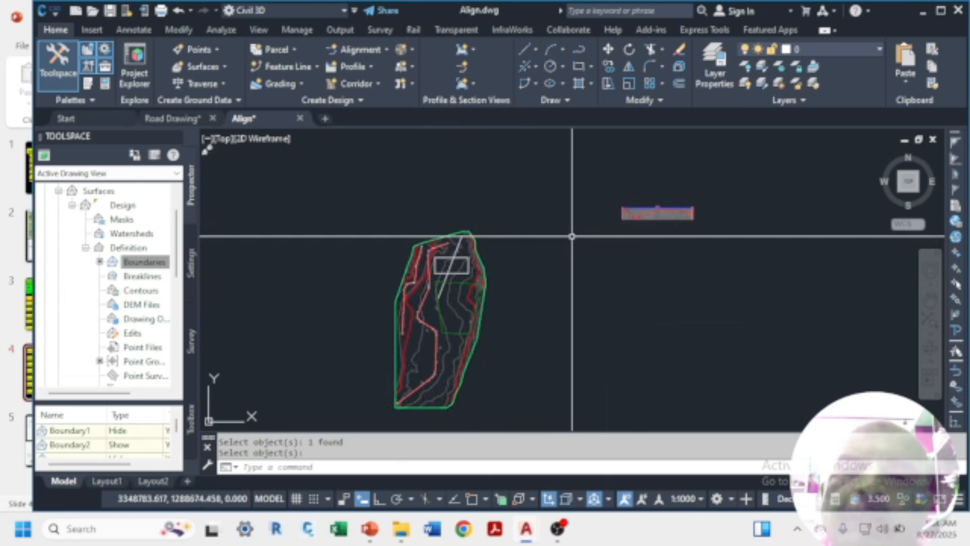
scroll(592, 221, "up", 2)
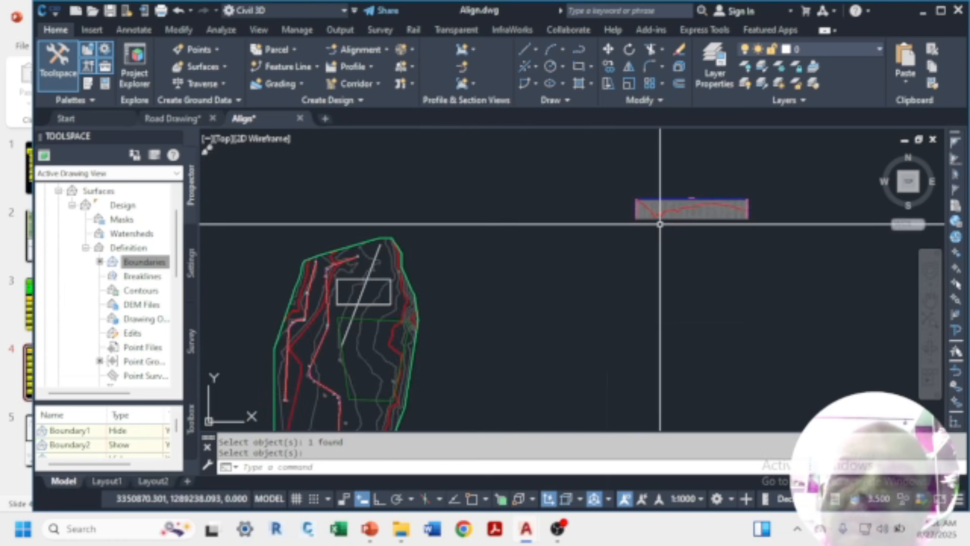
scroll(581, 223, "down", 2)
scroll(399, 268, "up", 3)
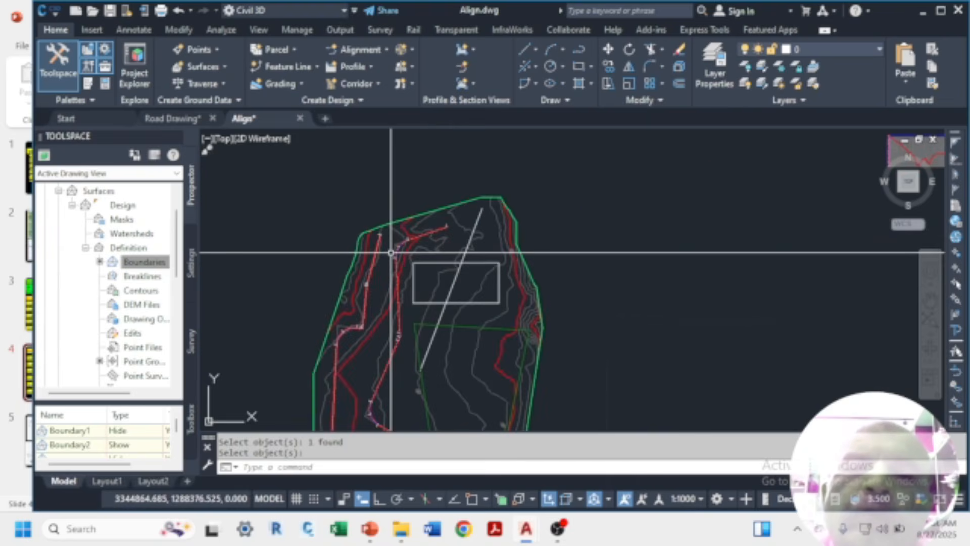
scroll(394, 267, "down", 4)
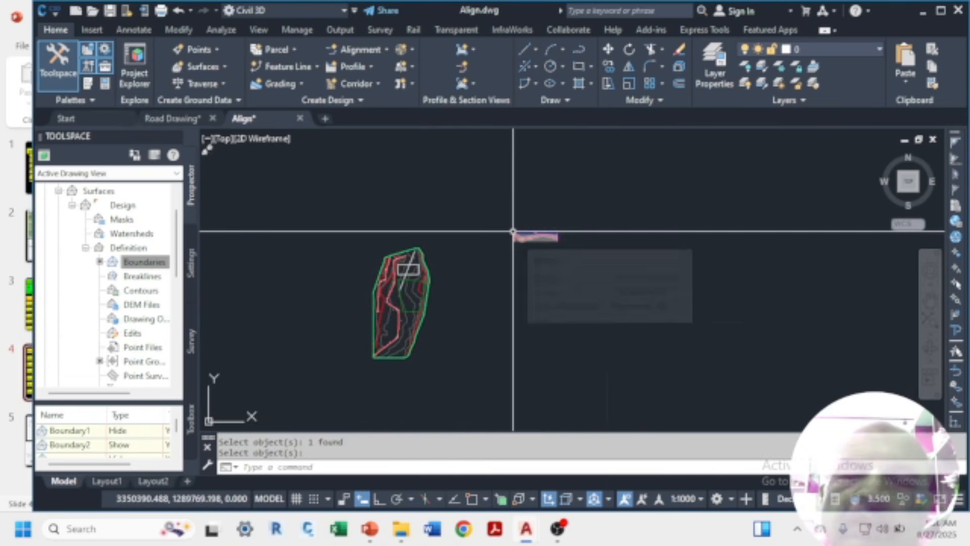
scroll(548, 229, "down", 3)
scroll(496, 247, "up", 3)
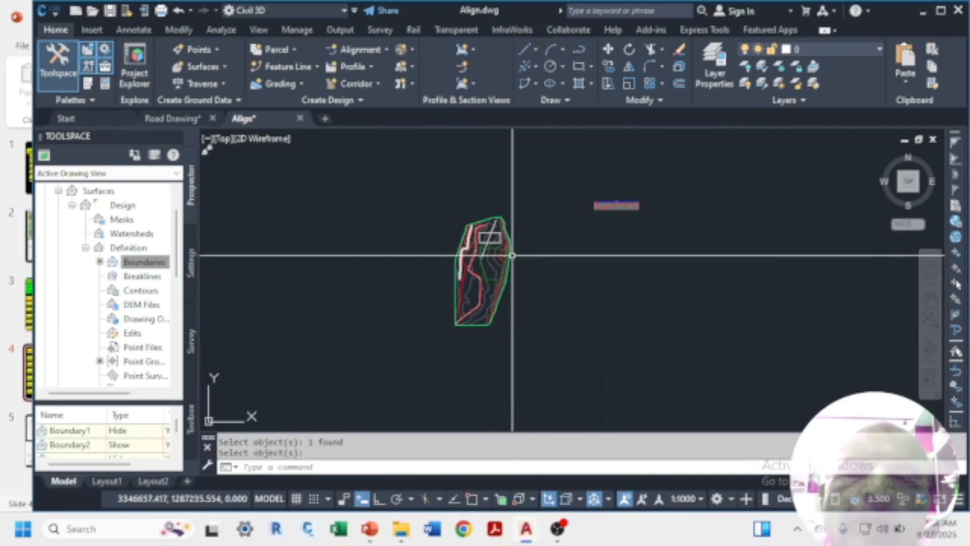
scroll(481, 275, "up", 4)
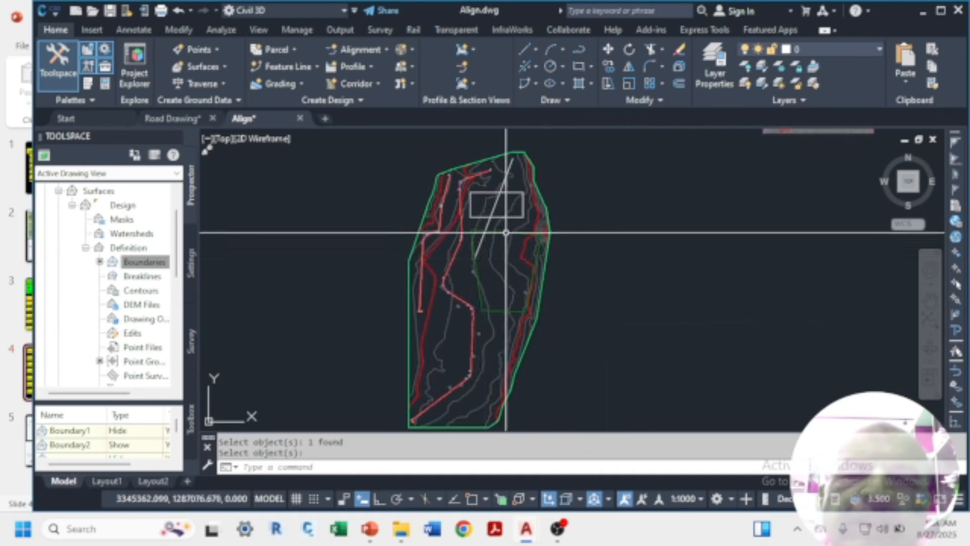
scroll(505, 229, "down", 2)
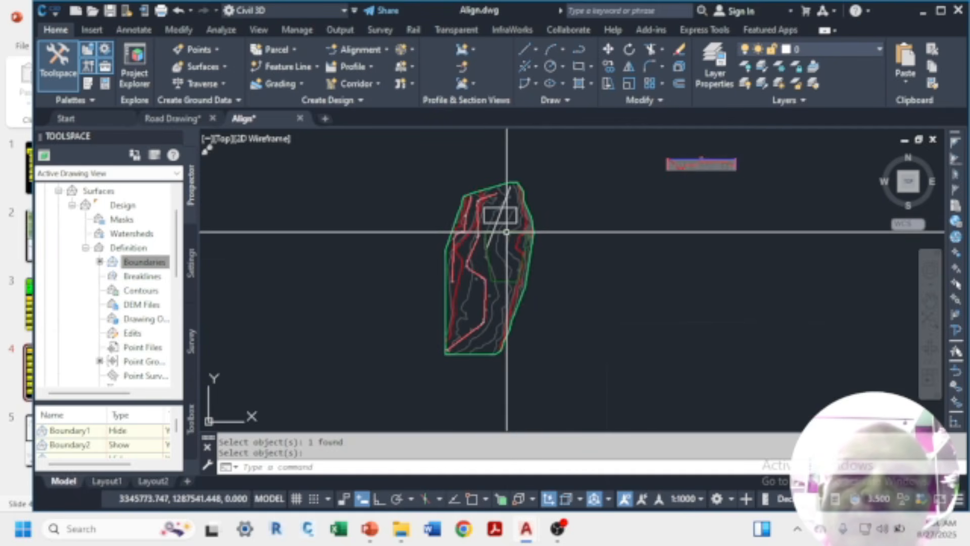
- Switch to the Road Drawing file and examine the road alignment, its edge lines and station labels over the surface contours
left_click(177, 119)
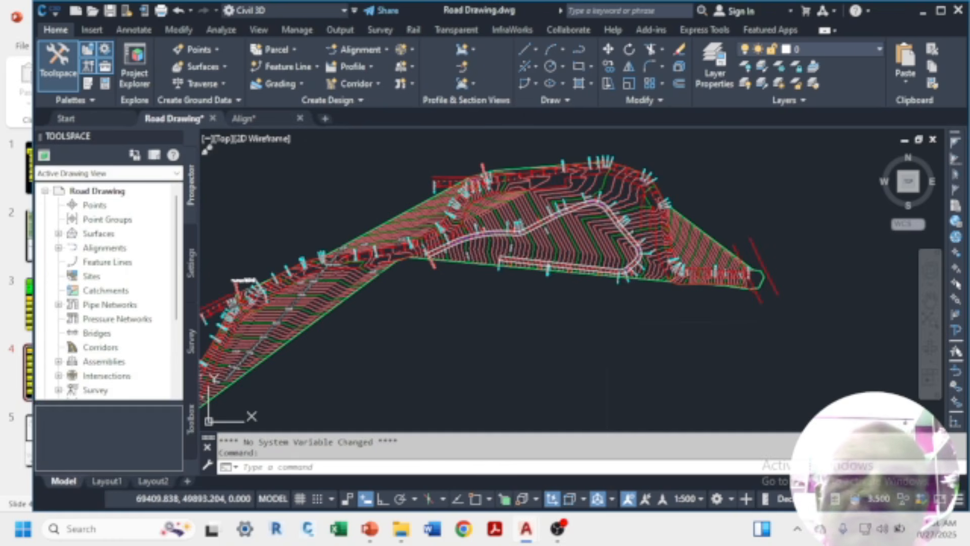
left_click(431, 317)
left_click(347, 335)
scroll(461, 242, "up", 10)
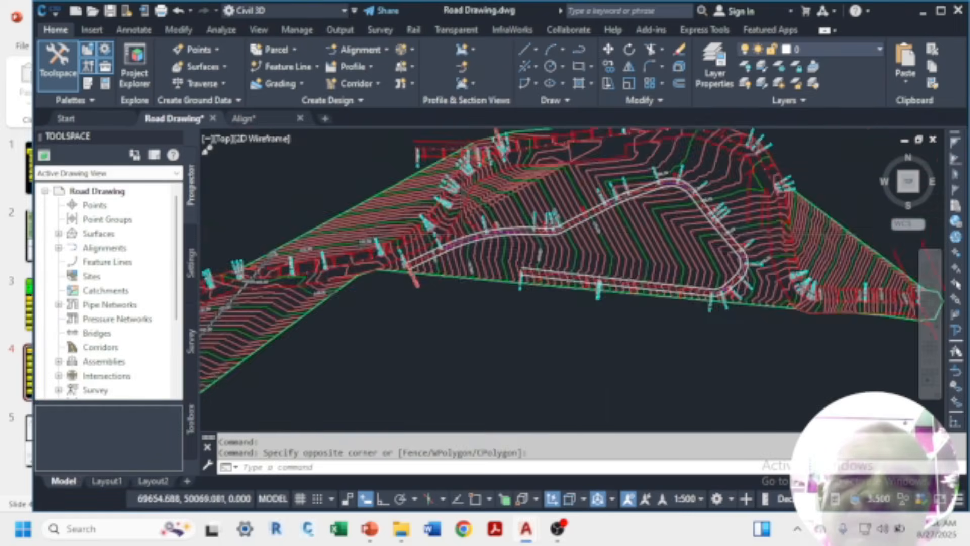
scroll(461, 242, "down", 5)
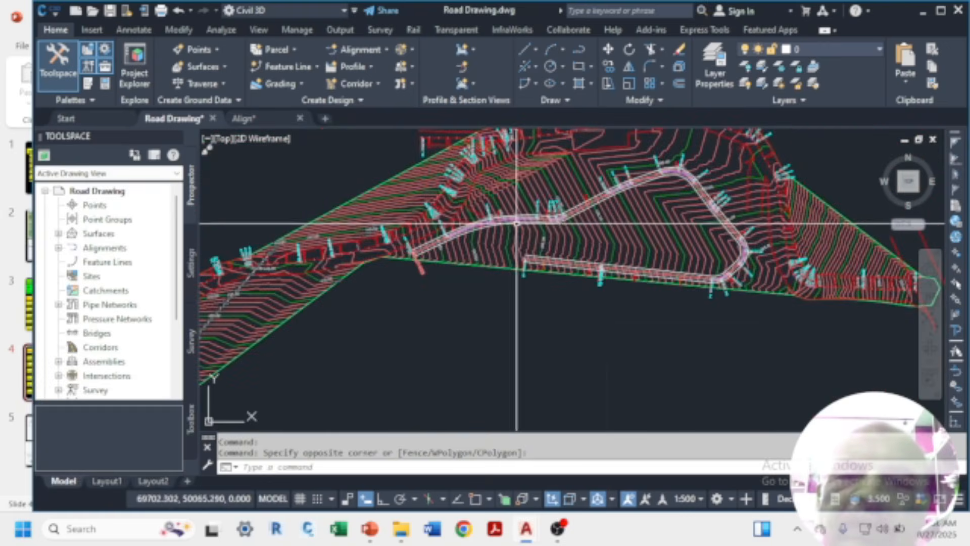
scroll(502, 224, "up", 6)
scroll(501, 224, "down", 8)
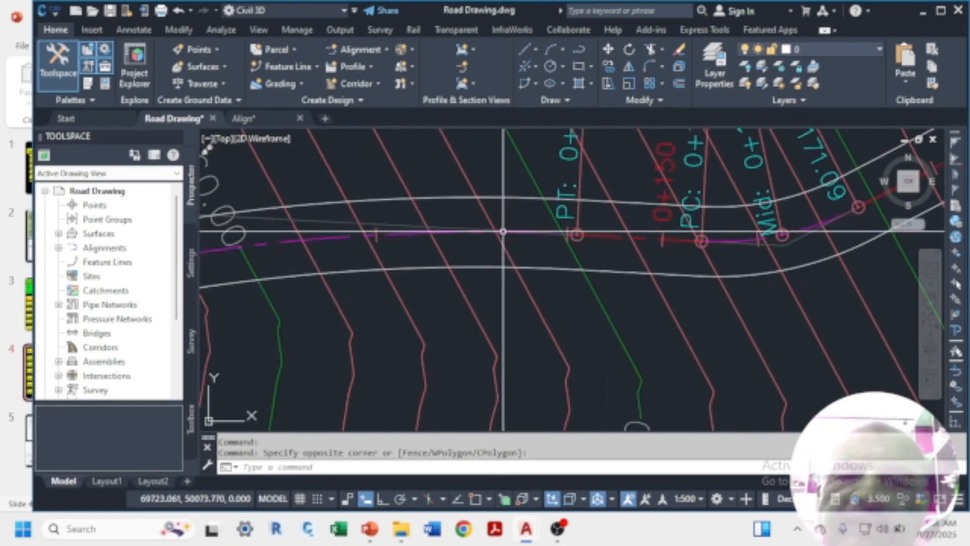
scroll(632, 170, "down", 2)
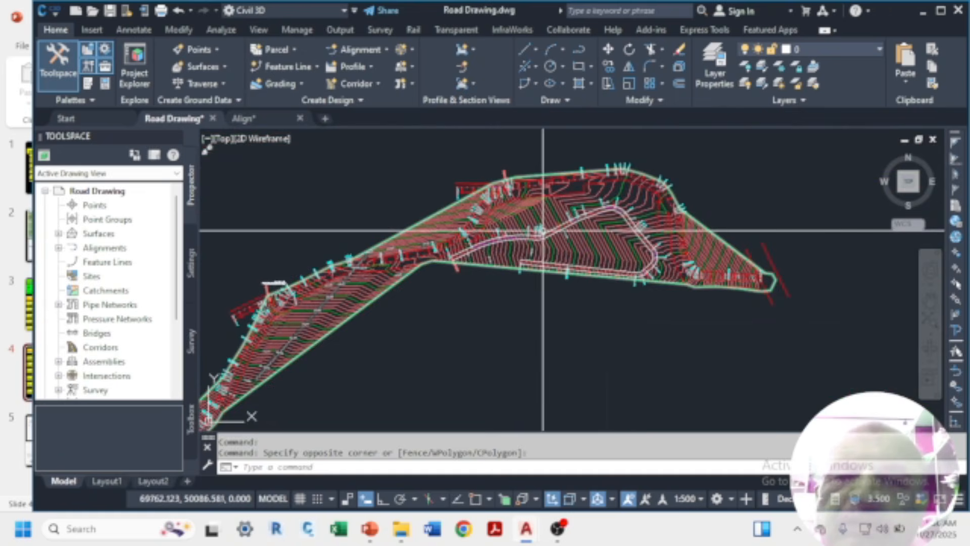
scroll(462, 250, "up", 6)
scroll(466, 248, "down", 2)
scroll(466, 247, "up", 4)
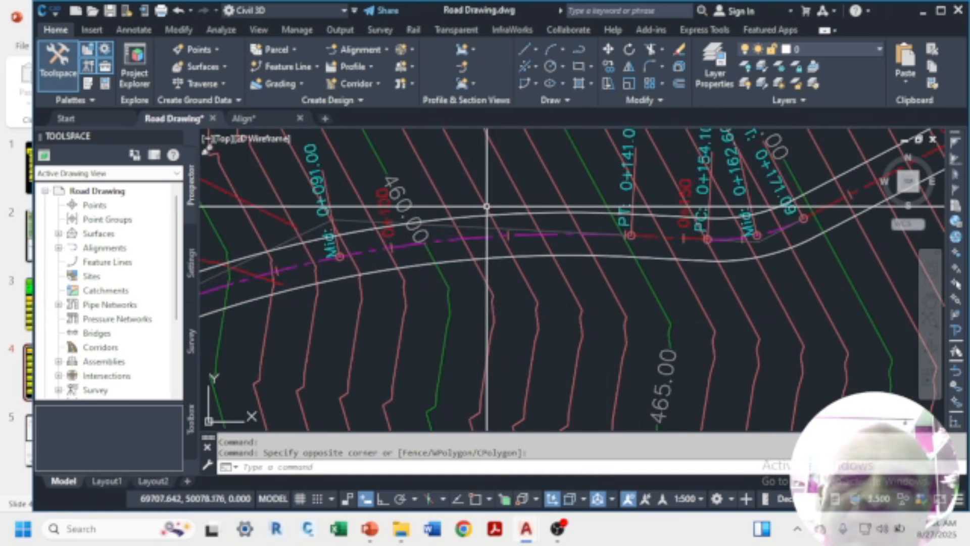
scroll(487, 248, "down", 3)
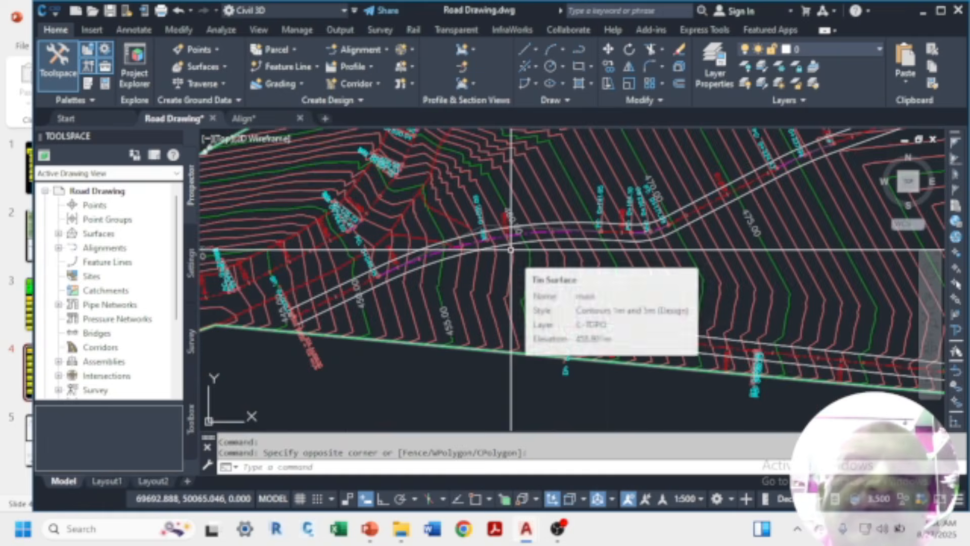
scroll(530, 240, "up", 2)
scroll(530, 241, "up", 2)
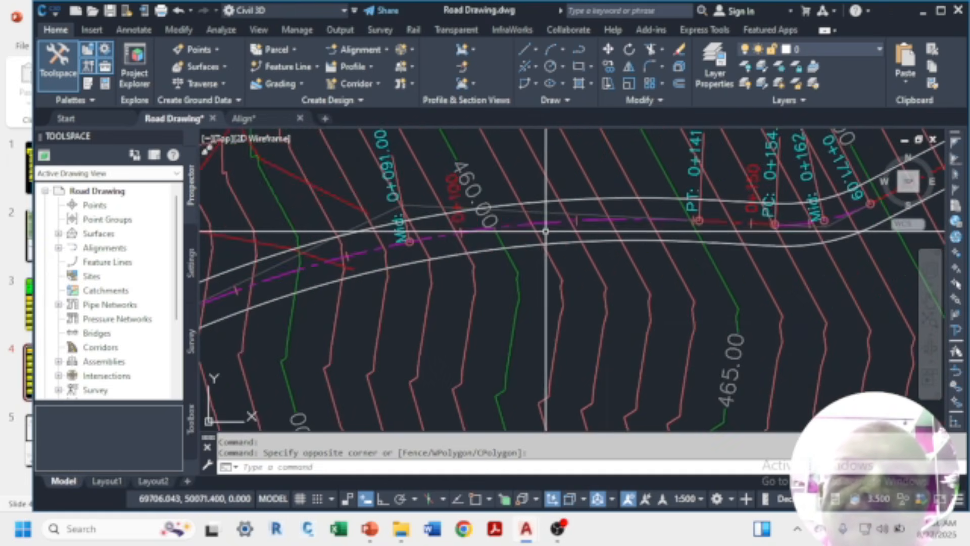
- Select the CC centreline alignment and expand the drawing's Alignments collection to view the Offset Alignments
left_click(542, 222)
mouse_move(542, 223)
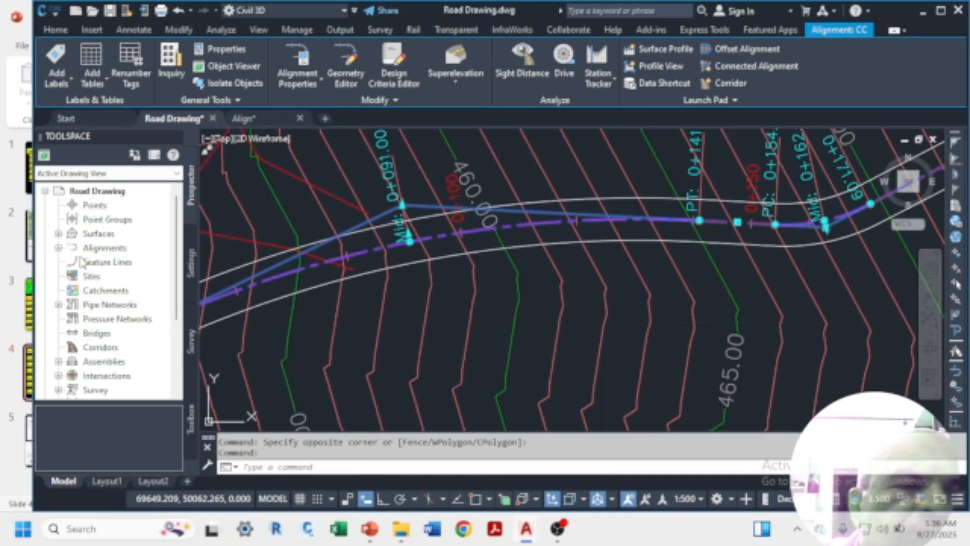
left_click(59, 248)
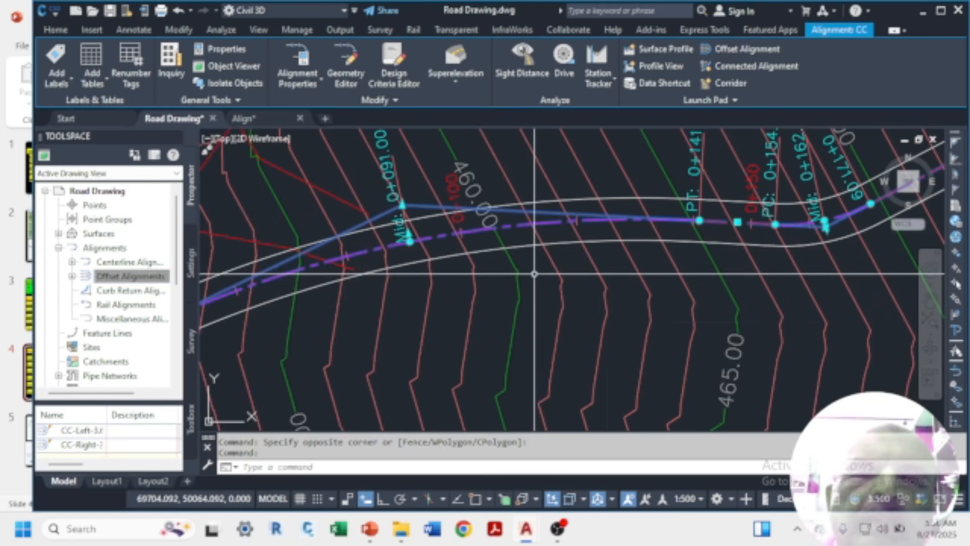
- Create one offset alignment on each side of CC at 3.650 m over the full station range, using the Offsets style and _No Labels
scroll(568, 271, "down", 2)
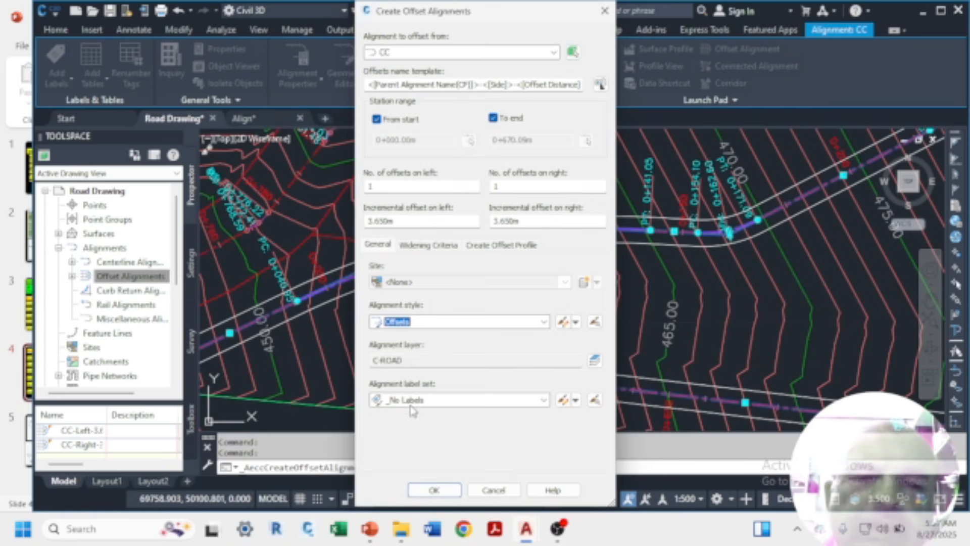
left_click(436, 489)
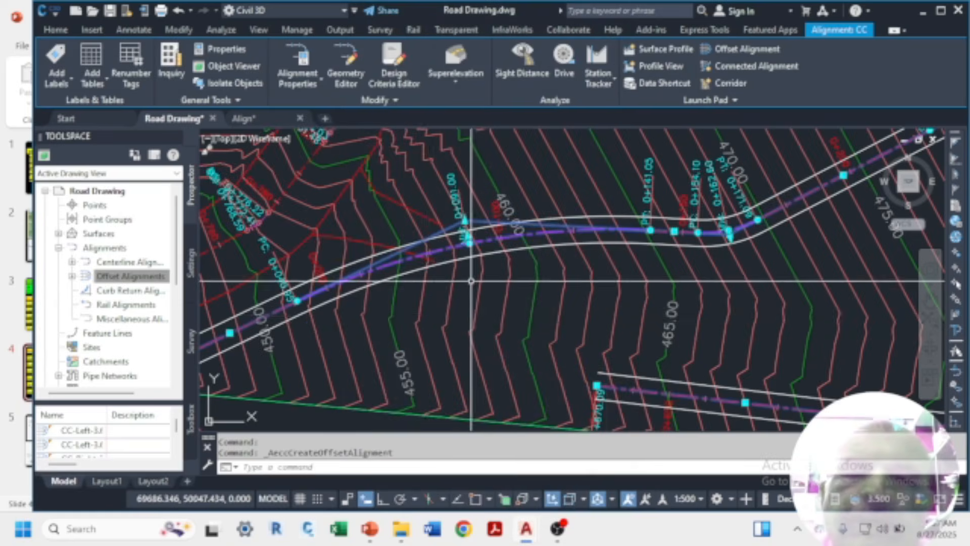
scroll(471, 280, "down", 5)
key("Escape")
key("Escape")
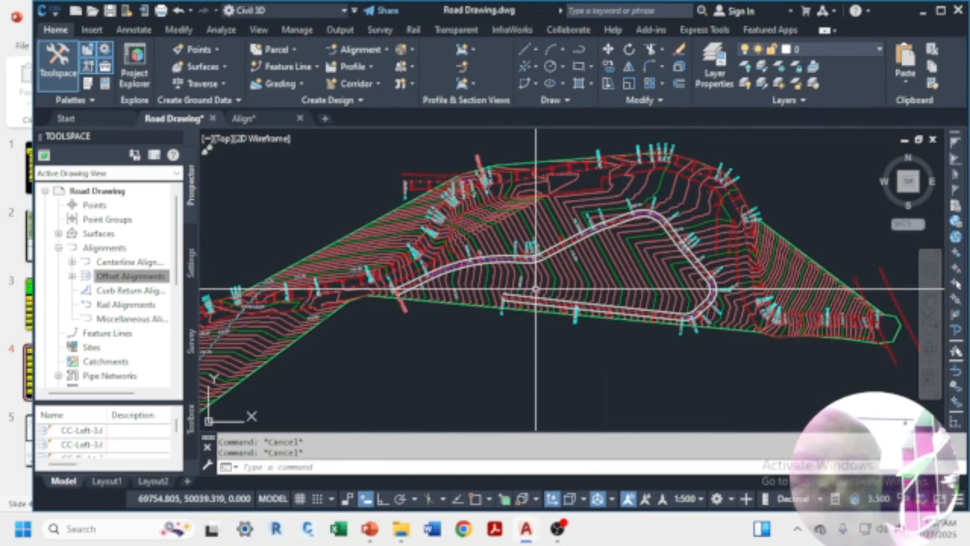
- Review the surface profile and profile view settings for alignment CC with surface main, and cancel without creating a new view
scroll(545, 236, "up", 4)
scroll(544, 236, "down", 5)
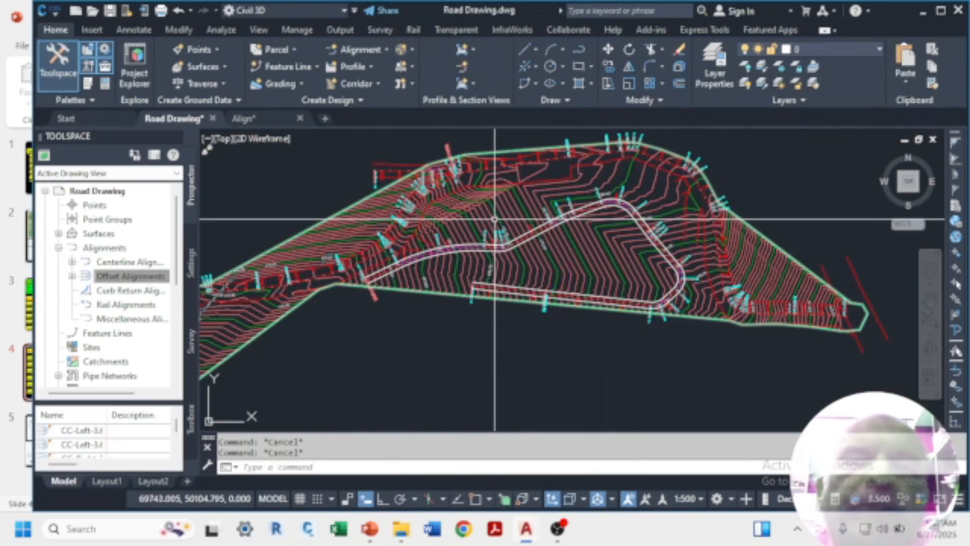
left_click(371, 69)
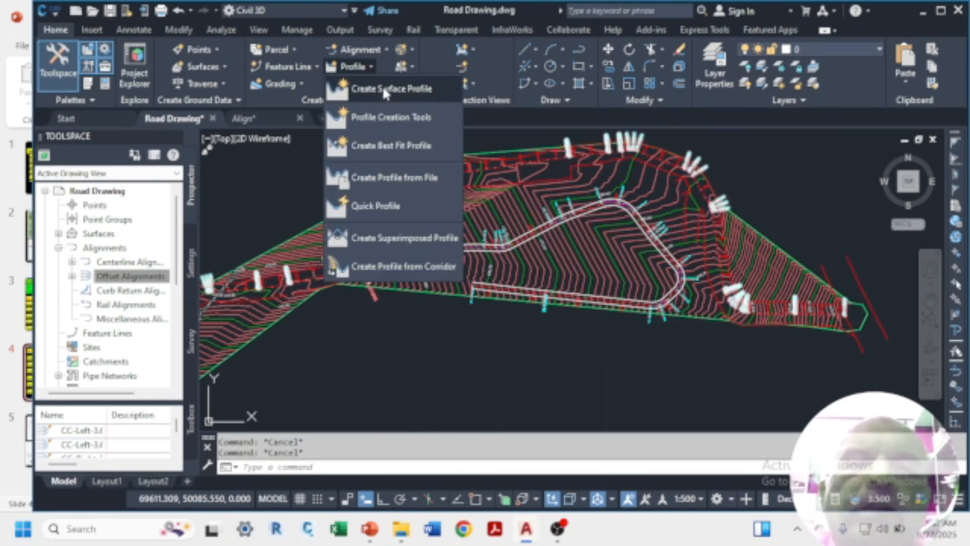
left_click(382, 87)
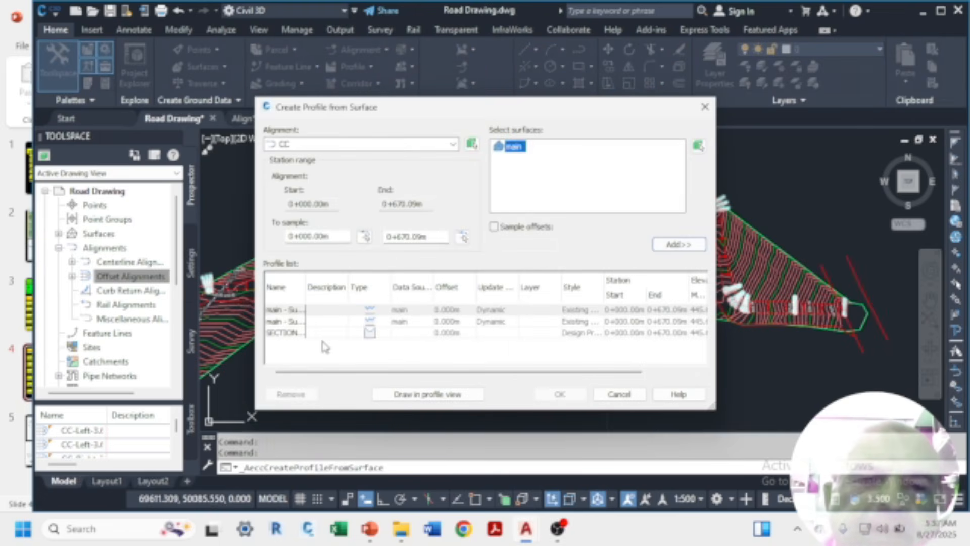
left_click(439, 395)
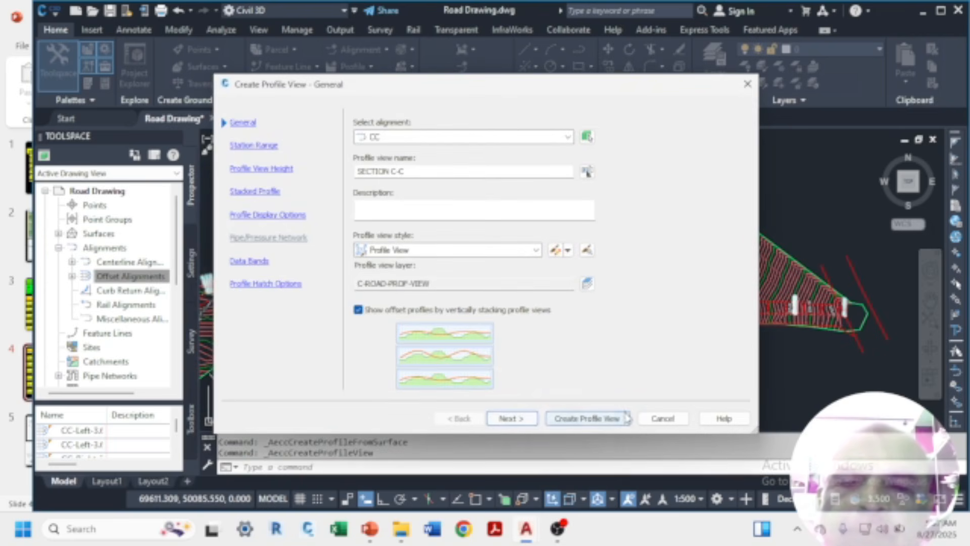
left_click(664, 419)
- Examine the existing CC profile view, including its PVI labels, data band, and ground and design profile lines
scroll(598, 289, "down", 6)
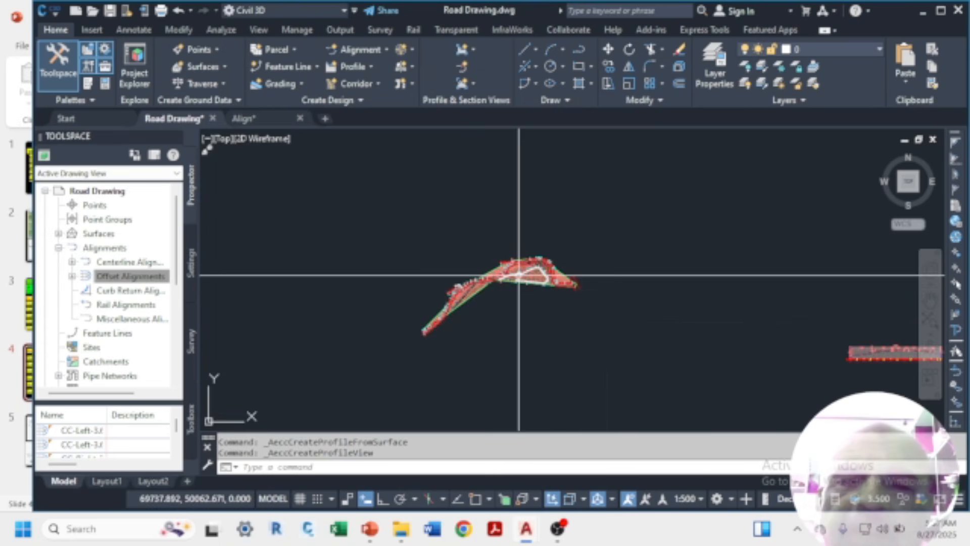
scroll(693, 301, "up", 5)
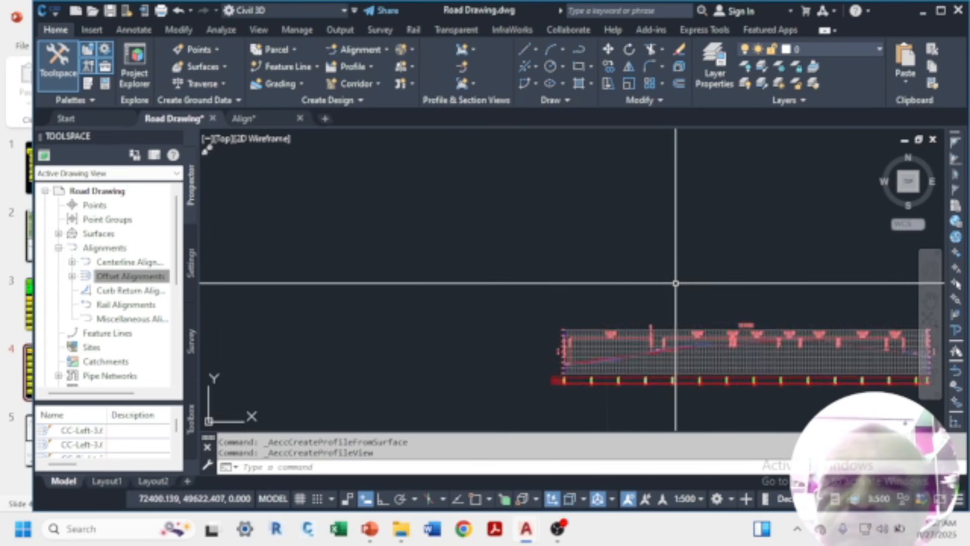
scroll(698, 363, "up", 3)
scroll(580, 271, "down", 3)
scroll(564, 278, "up", 4)
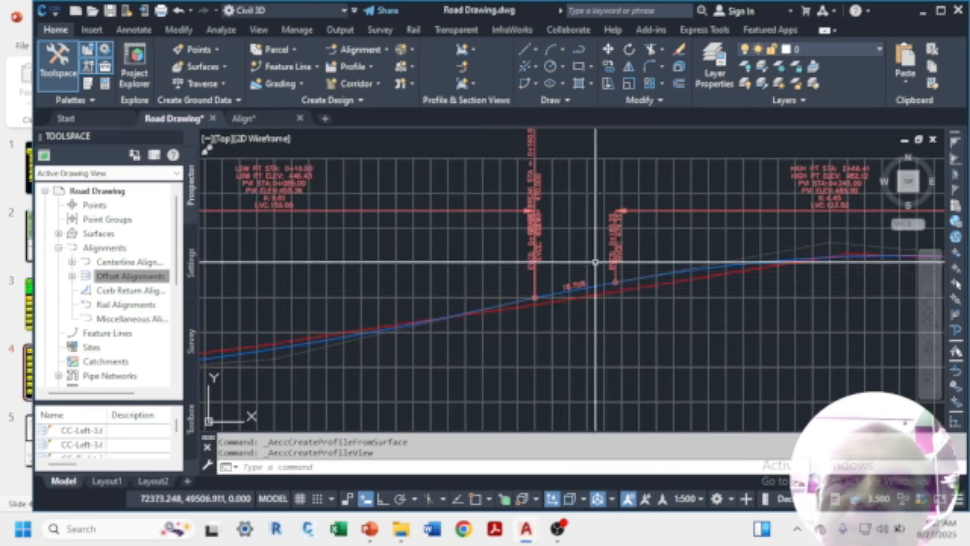
scroll(598, 262, "down", 3)
scroll(405, 303, "up", 4)
scroll(475, 253, "up", 3)
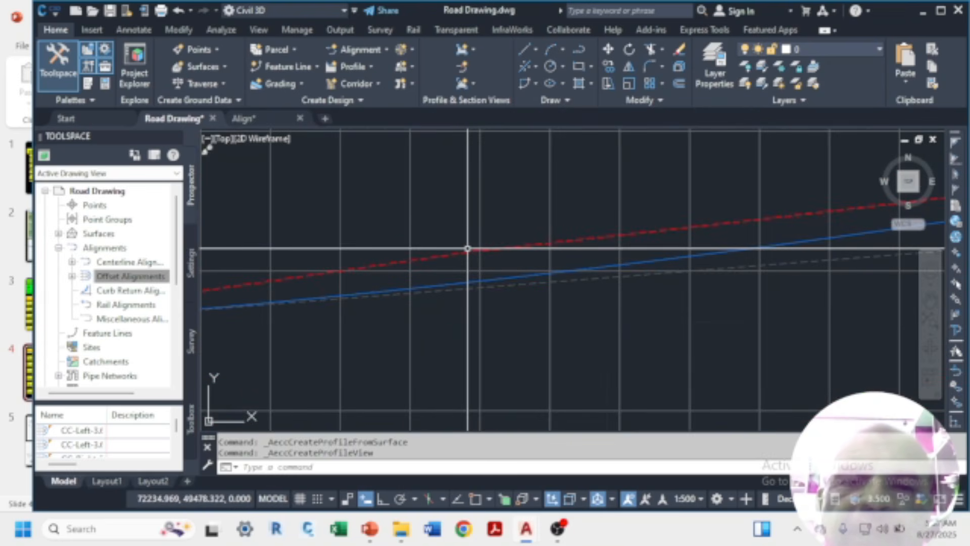
- Pick out the dashed red ground profile in the CC profile view and clear the selection
left_click(472, 247)
left_click(478, 251)
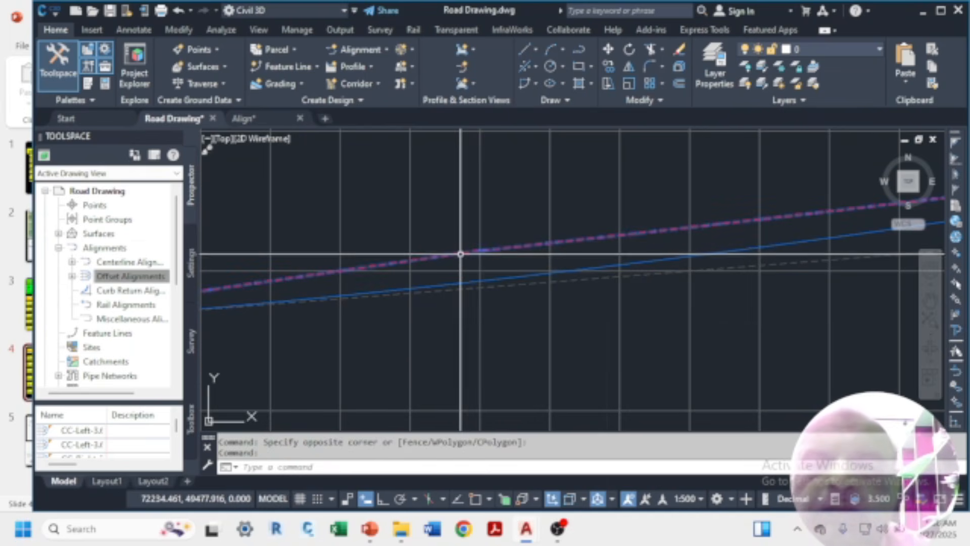
left_click(460, 253)
key("Escape")
scroll(601, 238, "up", 2)
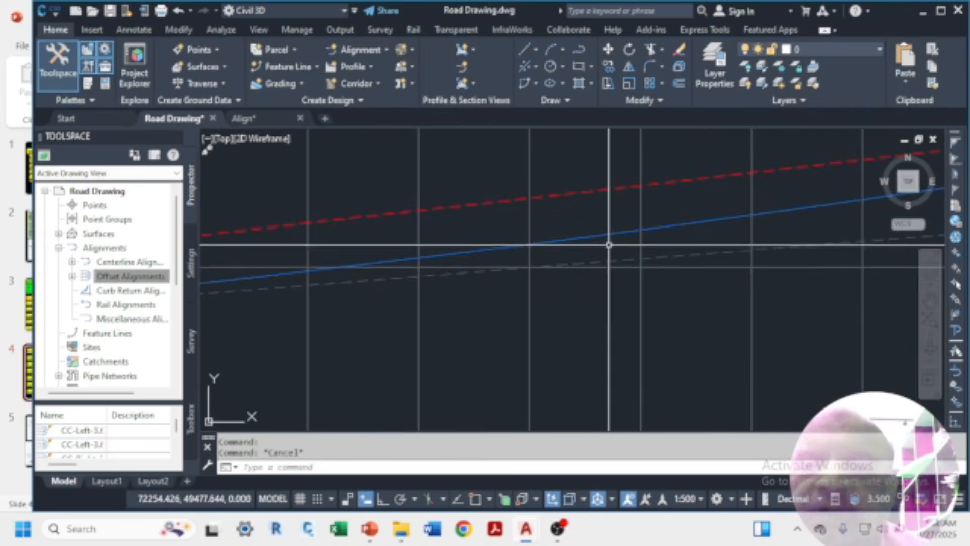
- Select the blue SECTION C-C design profile and examine its vertical geometry along the profile view
left_click(605, 234)
scroll(605, 234, "down", 4)
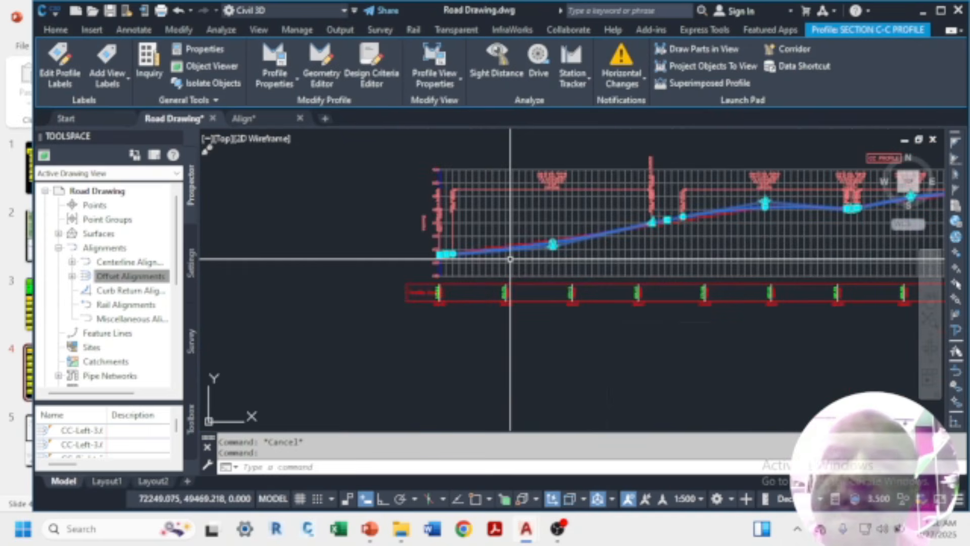
scroll(510, 259, "down", 4)
scroll(602, 239, "up", 4)
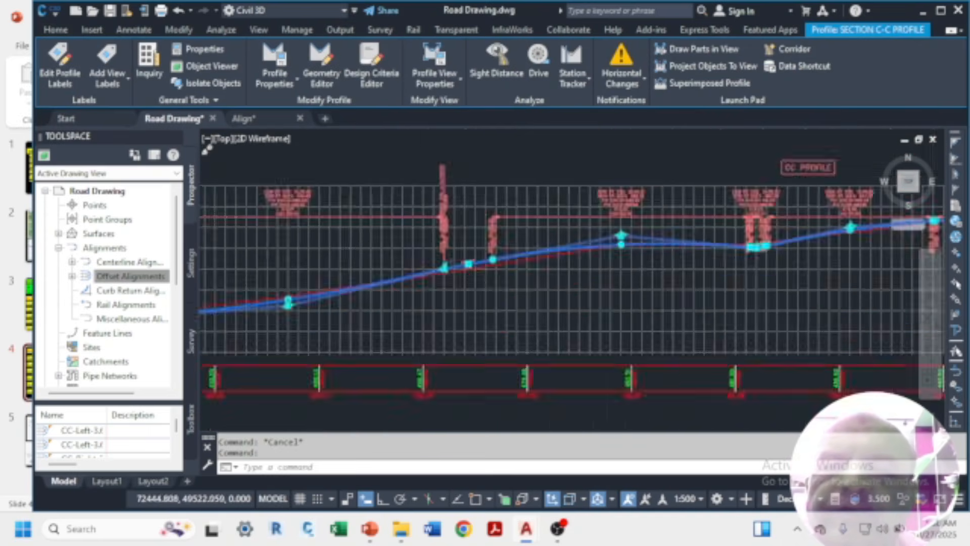
scroll(569, 212, "down", 5)
scroll(546, 212, "up", 5)
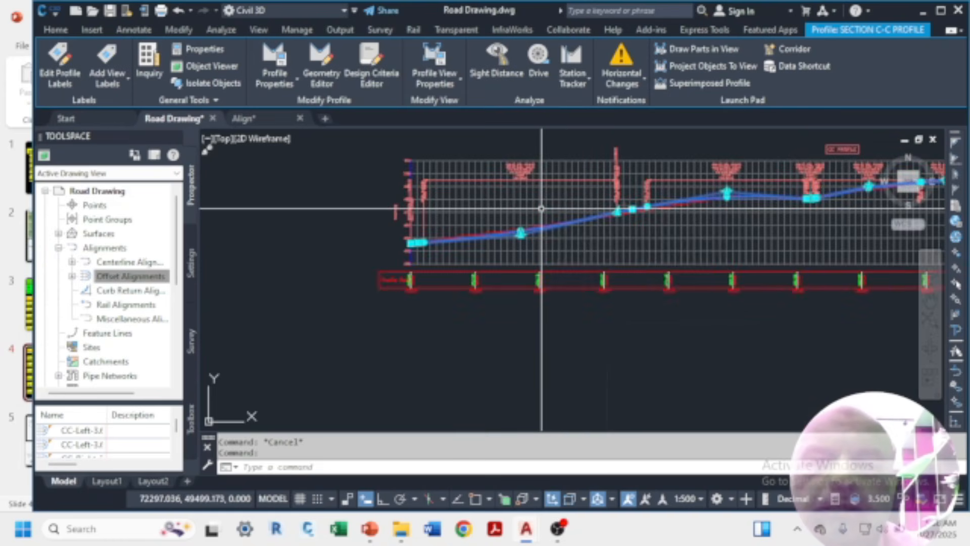
- Clear the profile selection and look over the profile views around the drawing, returning to the CC profile view
key("Escape")
key("Escape")
scroll(498, 196, "down", 6)
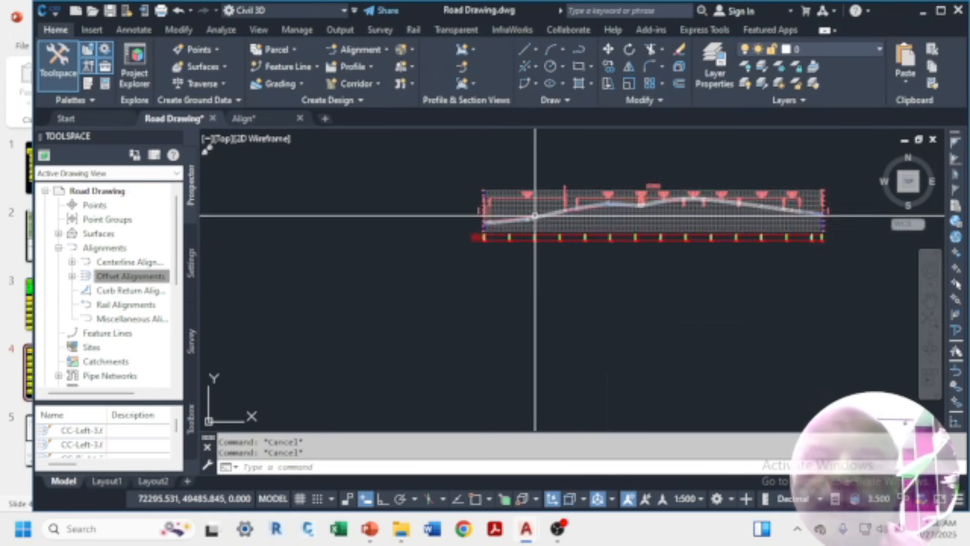
scroll(389, 295, "up", 7)
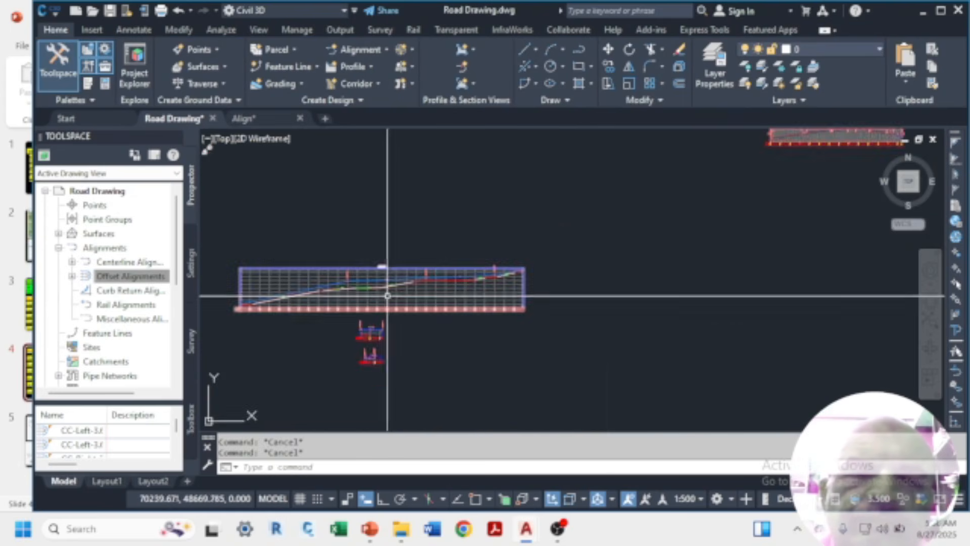
scroll(356, 286, "down", 4)
scroll(353, 295, "down", 4)
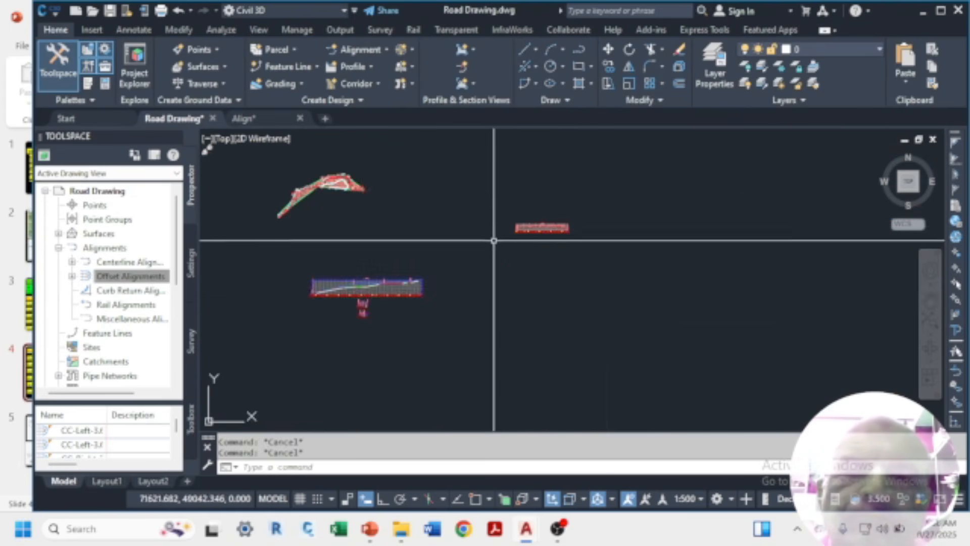
scroll(496, 233, "up", 6)
middle_click_drag(535, 228, 443, 270)
- Erase the blue SECTION C-C design profile from the CC profile view, leaving the dashed red ground profile in place
scroll(501, 273, "up", 10)
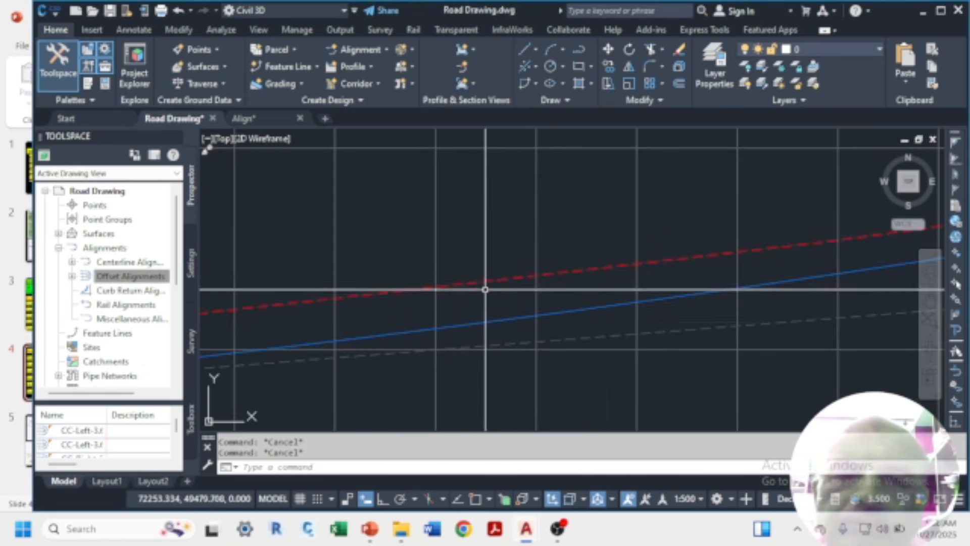
left_click(487, 321)
scroll(475, 305, "down", 6)
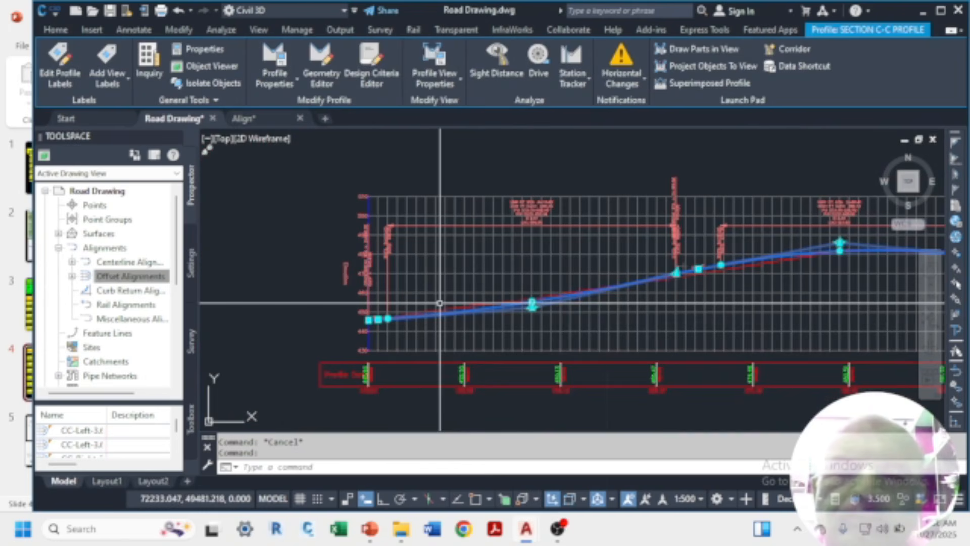
type("e")
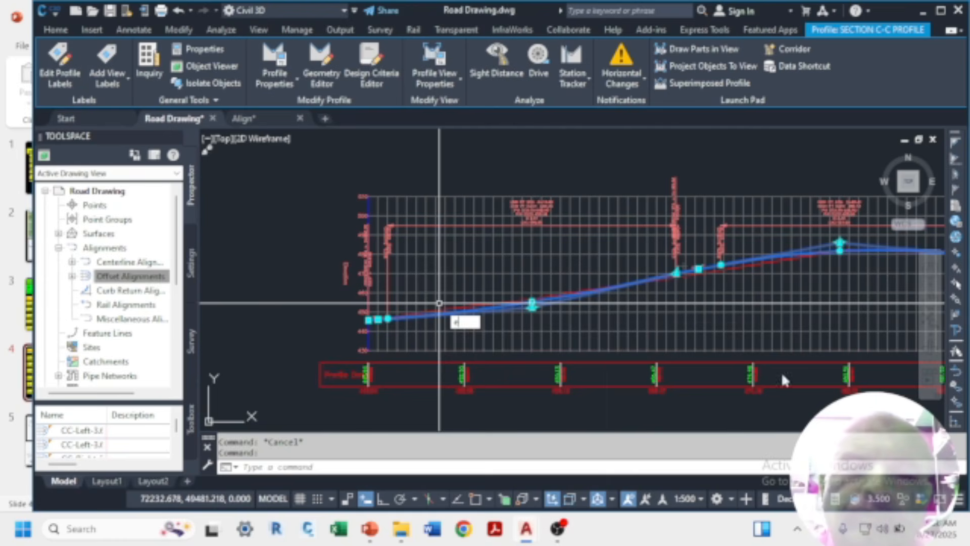
key("Return")
scroll(357, 247, "down", 3)
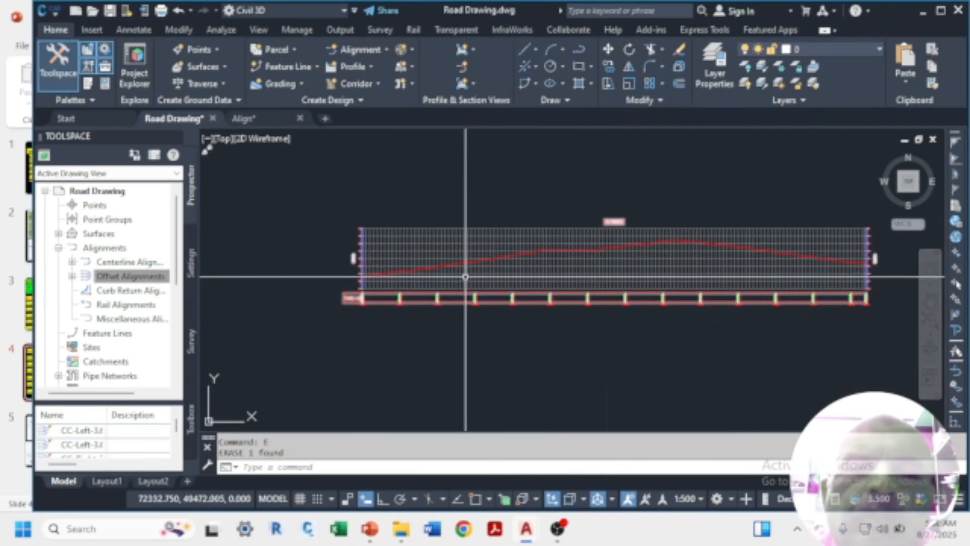
scroll(466, 277, "up", 4)
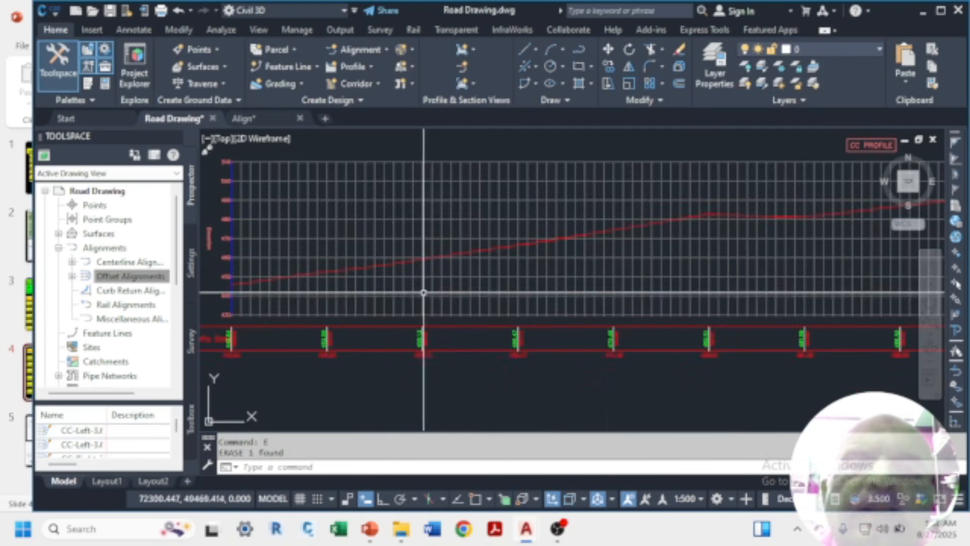
- Create a new layout profile in the CC profile view with the Design Profile style and Complete Label Set
left_click(371, 67)
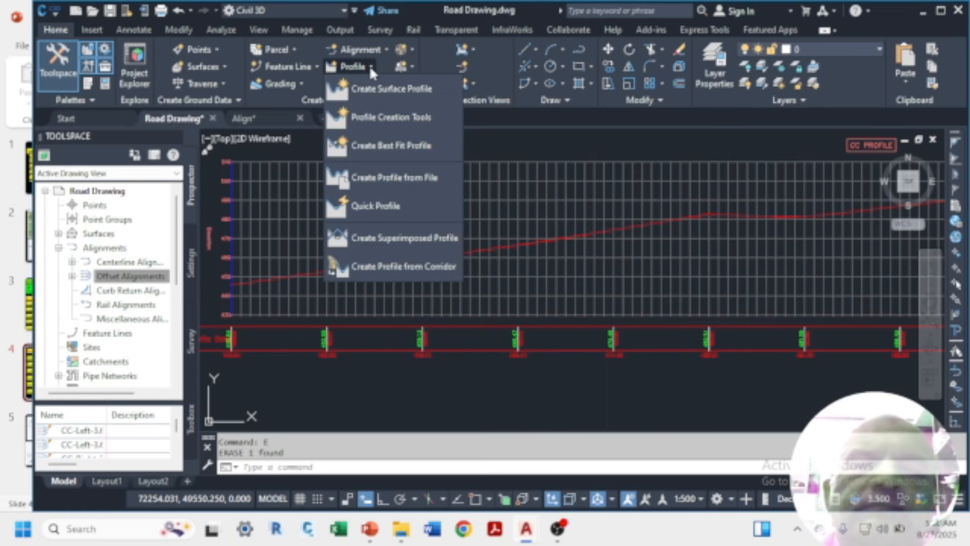
left_click(378, 115)
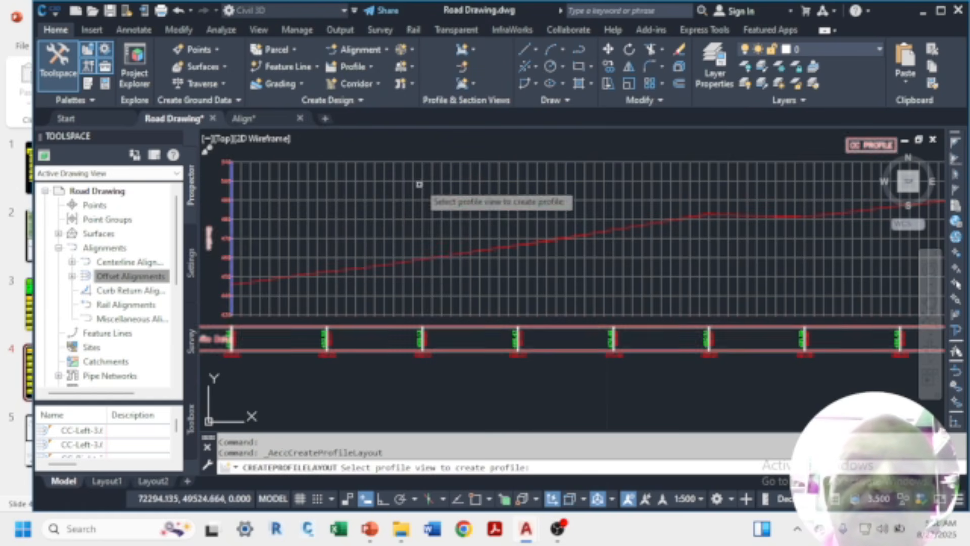
scroll(435, 213, "down", 4)
scroll(437, 212, "up", 4)
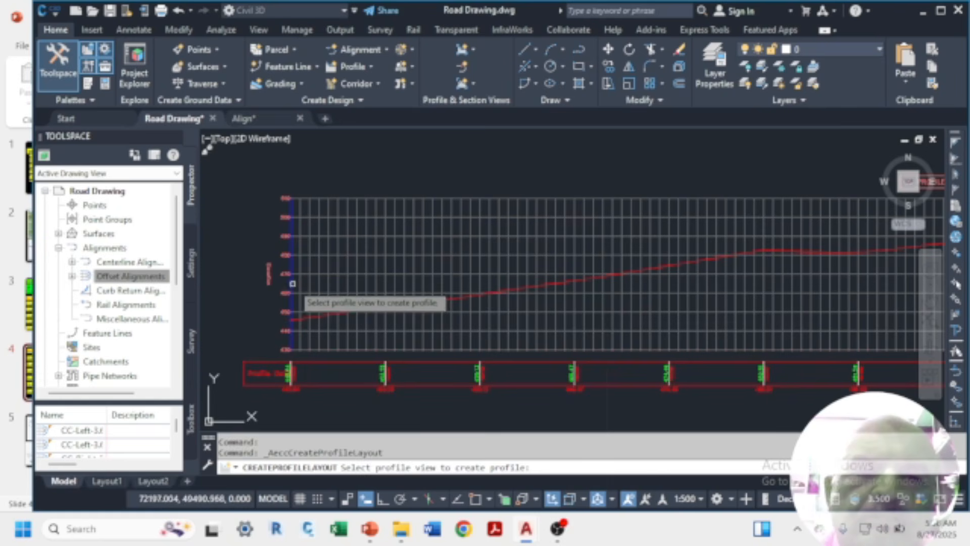
left_click(349, 244)
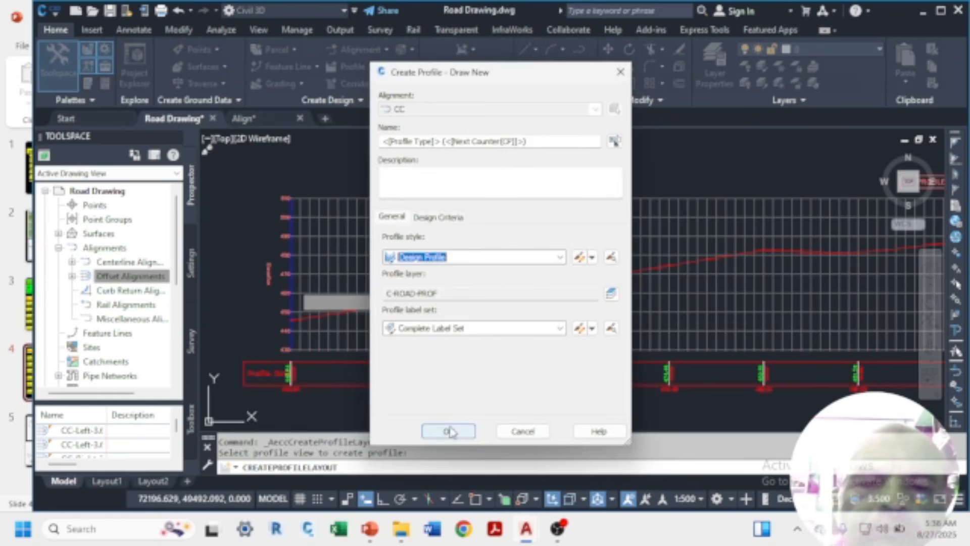
left_click(449, 431)
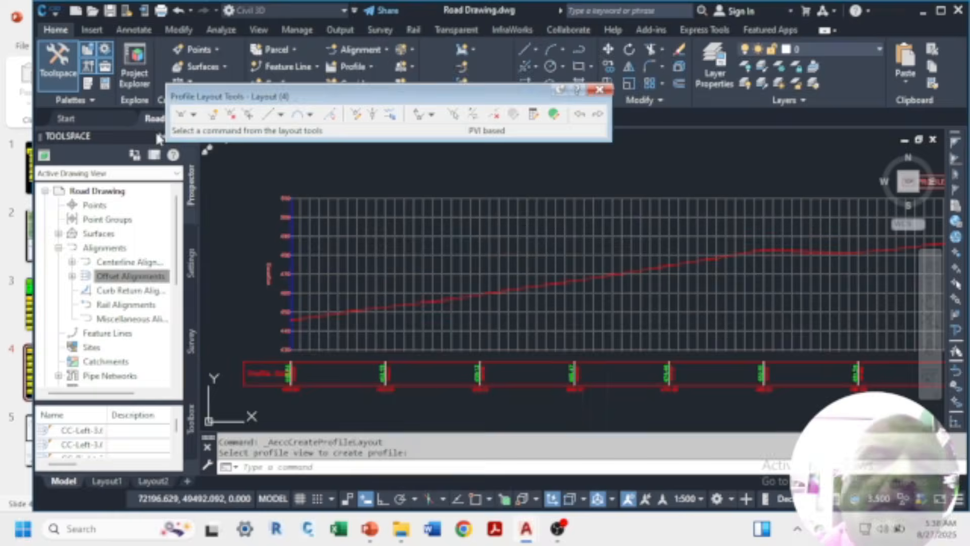
- Draw tangents without curves from the ground line's start through three intermediate PVIs to its end in the CC profile view
scroll(303, 214, "down", 5)
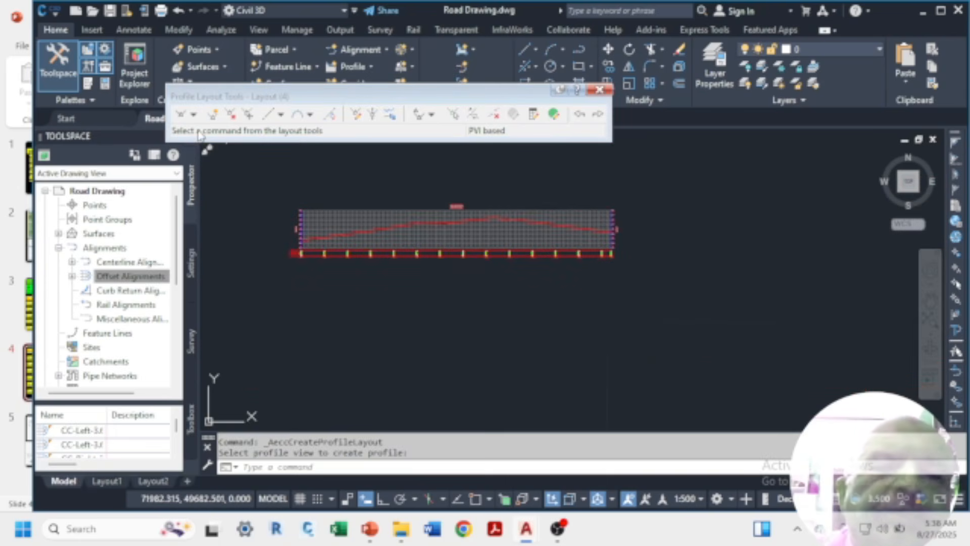
left_click(194, 114)
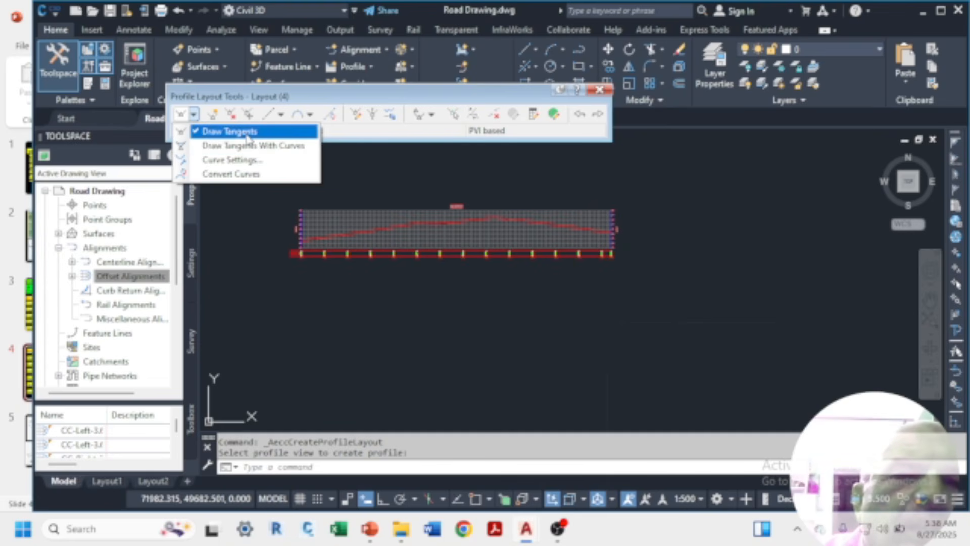
left_click(195, 115)
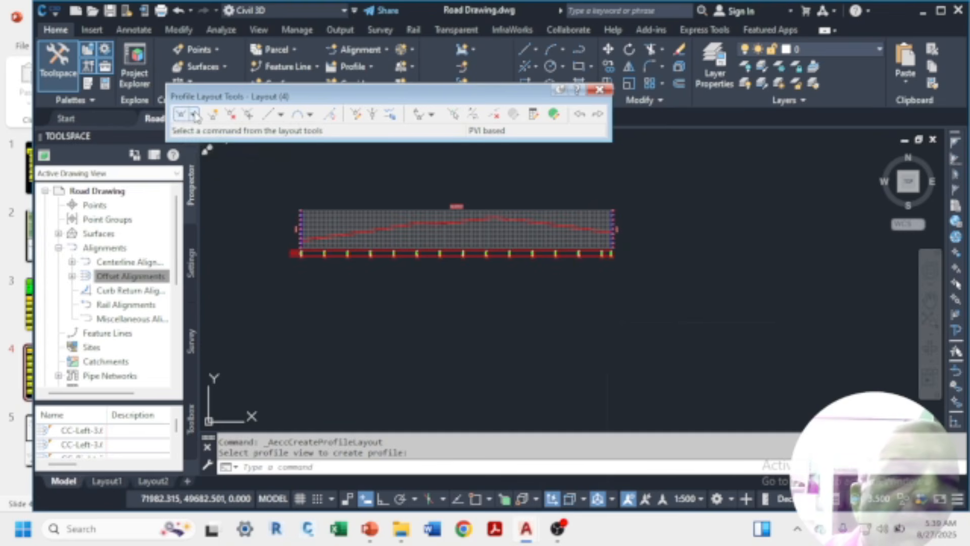
left_click(195, 115)
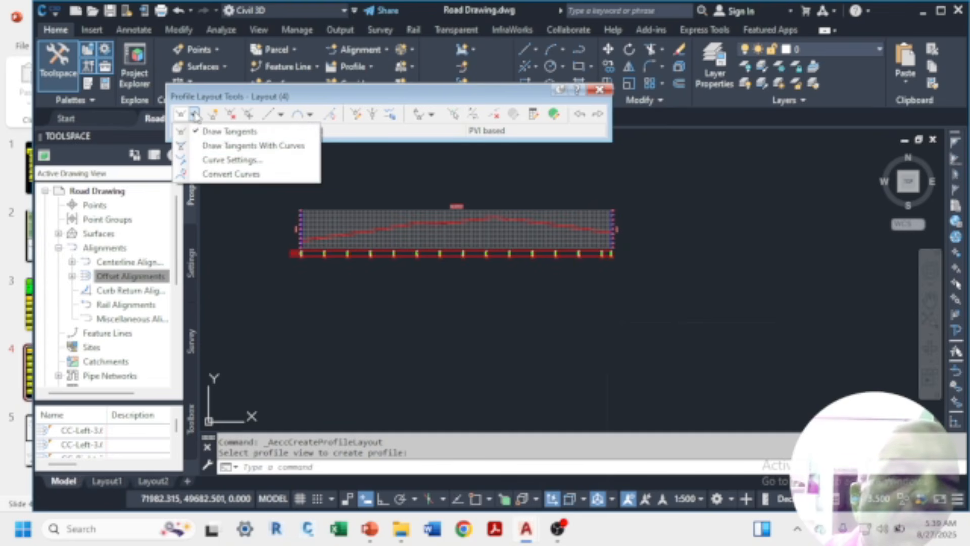
left_click(247, 136)
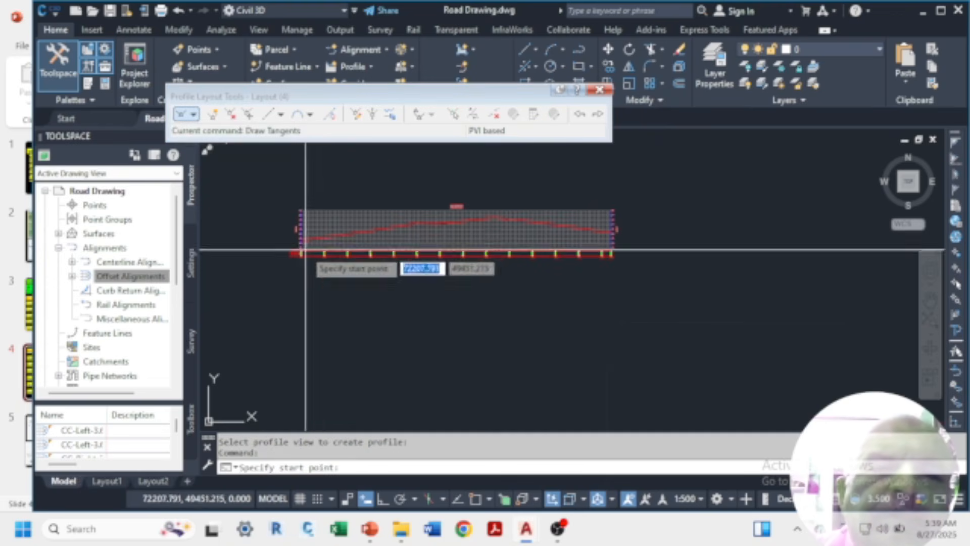
scroll(372, 291, "up", 5)
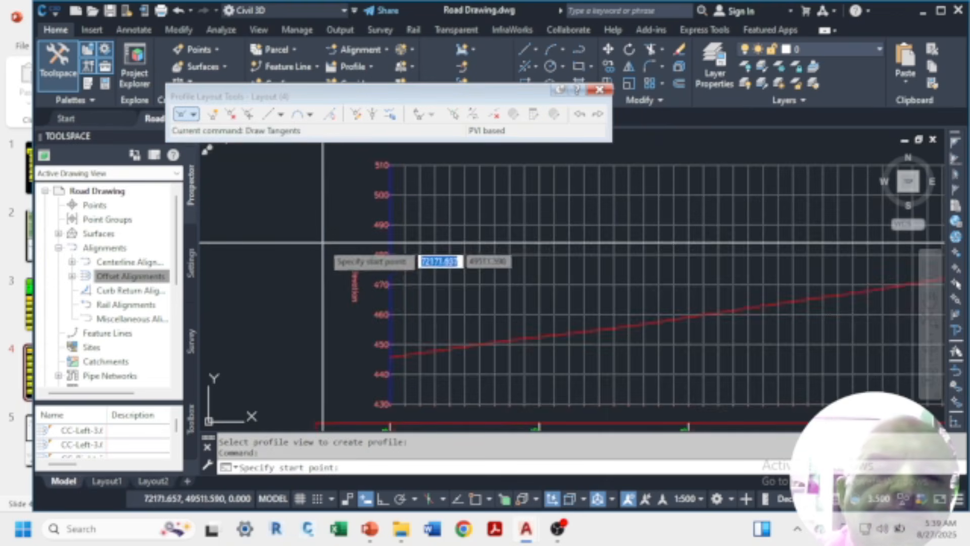
left_click(393, 351)
scroll(393, 351, "down", 6)
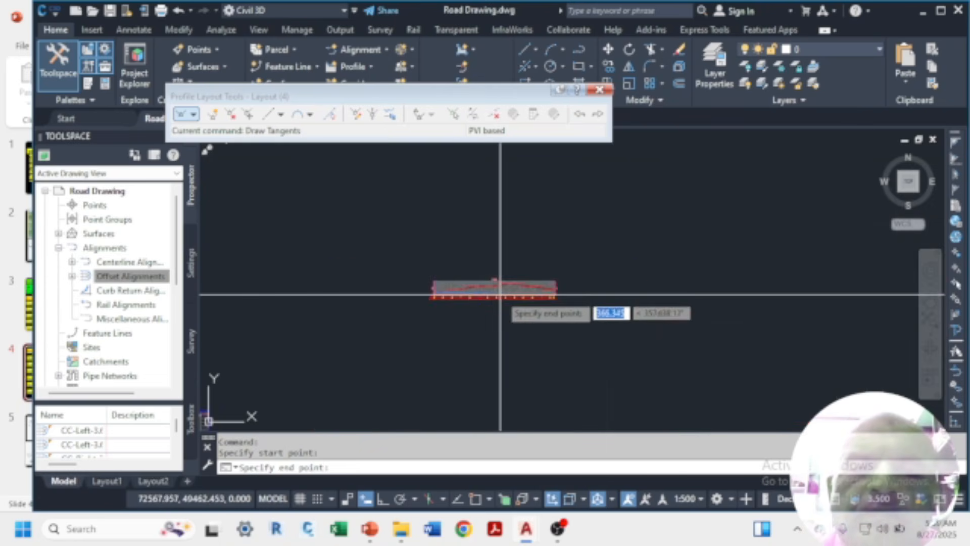
left_click(343, 239)
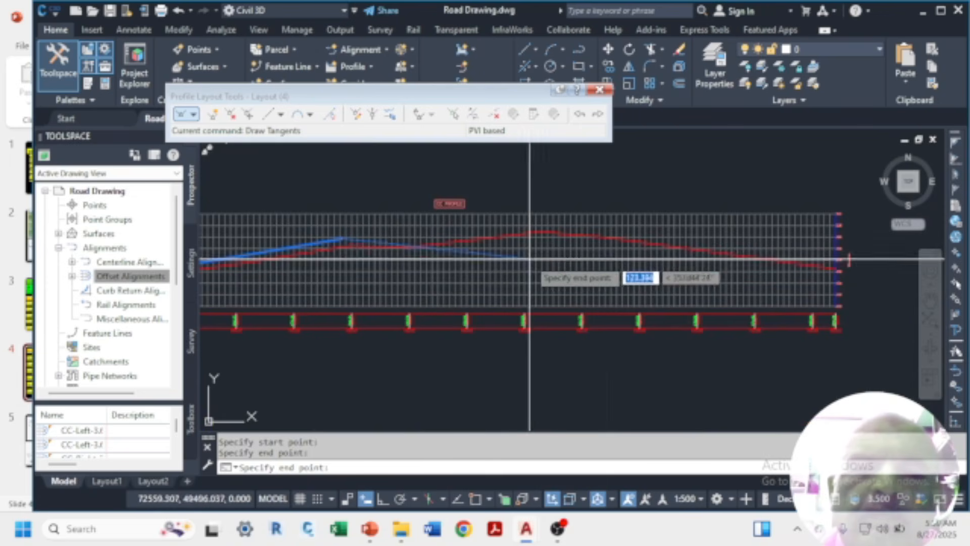
left_click(534, 239)
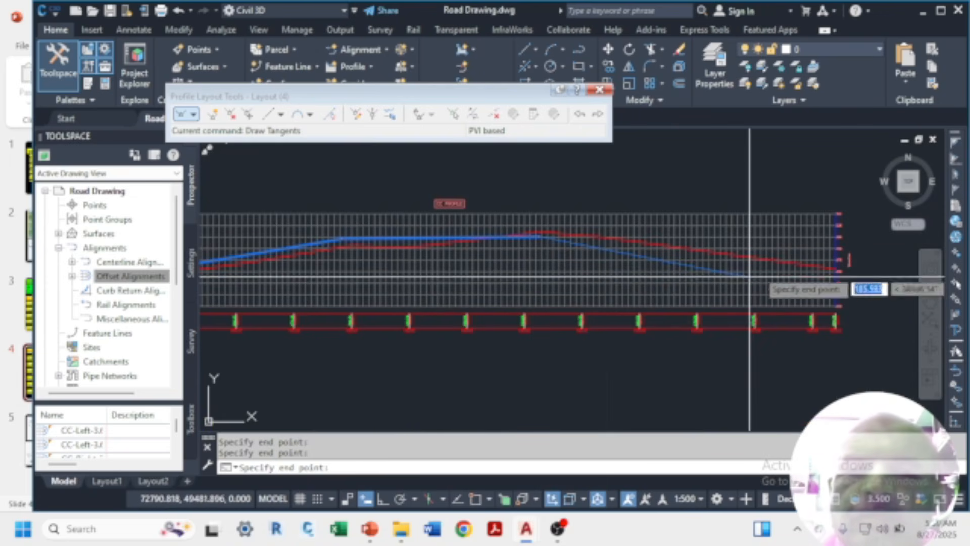
left_click(761, 254)
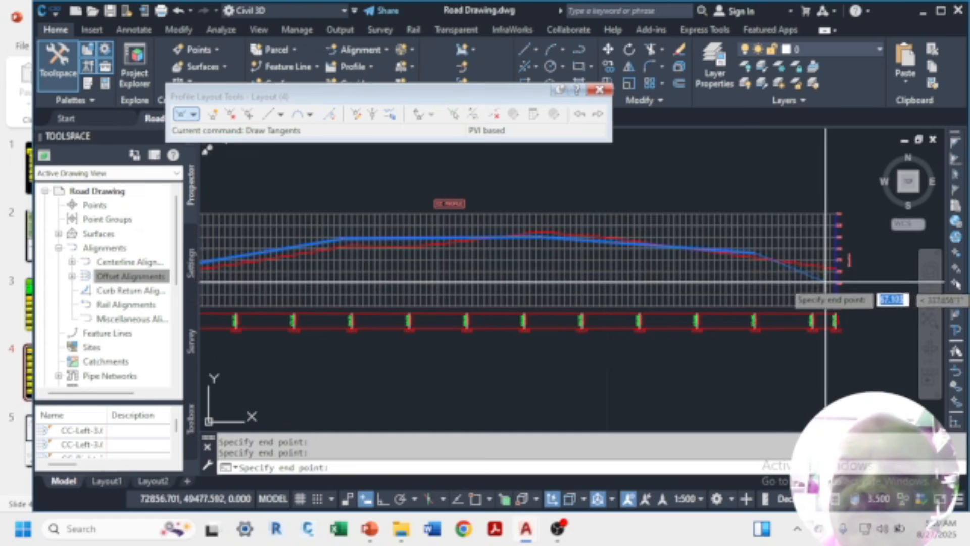
left_click(835, 268)
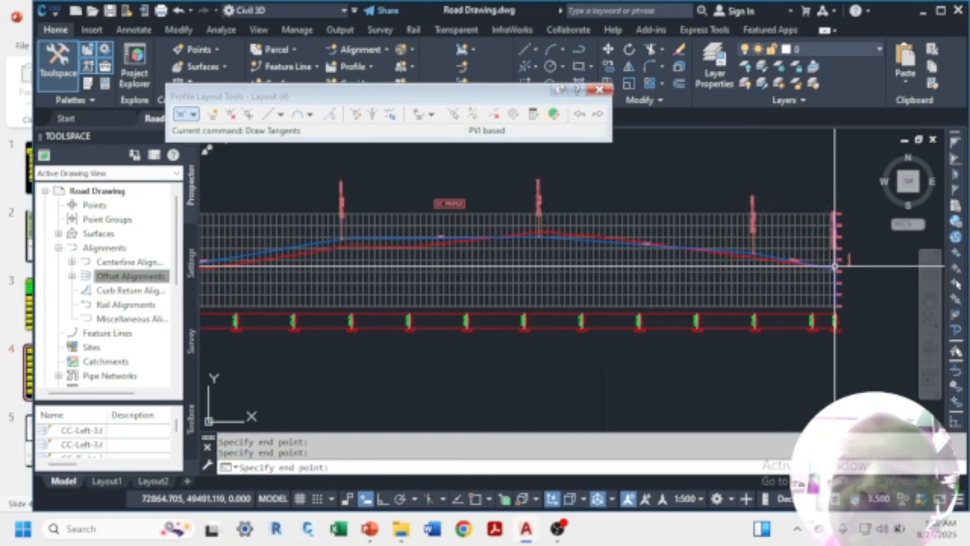
key("Return")
- Examine the newly drawn tangents and their labels against the ground line in the CC profile view, and close the profile layout tools
scroll(598, 268, "down", 5)
scroll(499, 265, "up", 6)
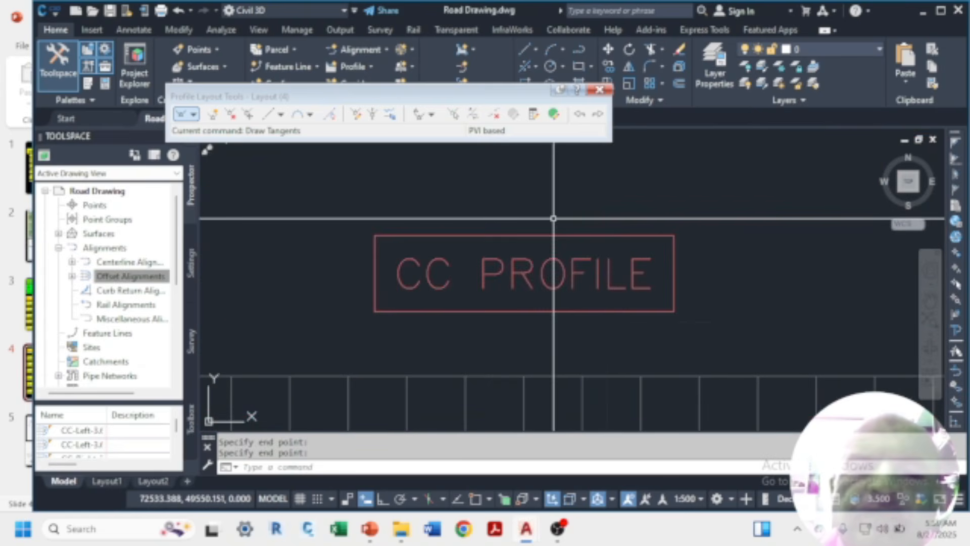
scroll(552, 216, "down", 5)
scroll(378, 265, "up", 3)
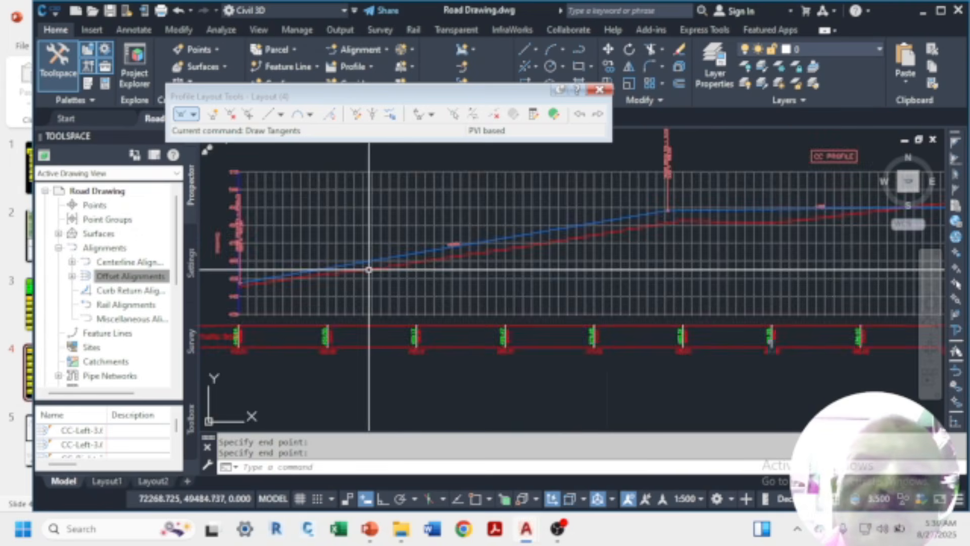
scroll(470, 332, "down", 3)
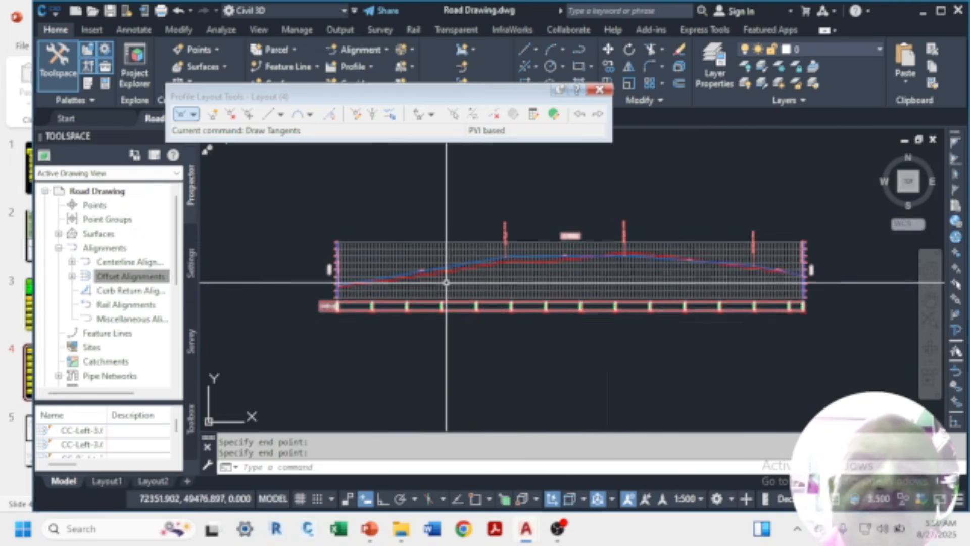
scroll(384, 281, "up", 3)
scroll(528, 263, "down", 2)
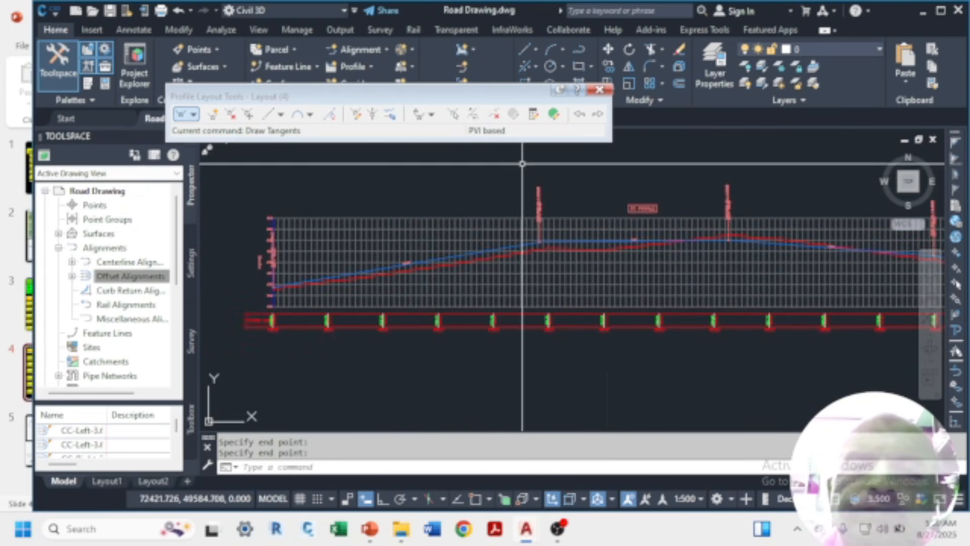
left_click(599, 90)
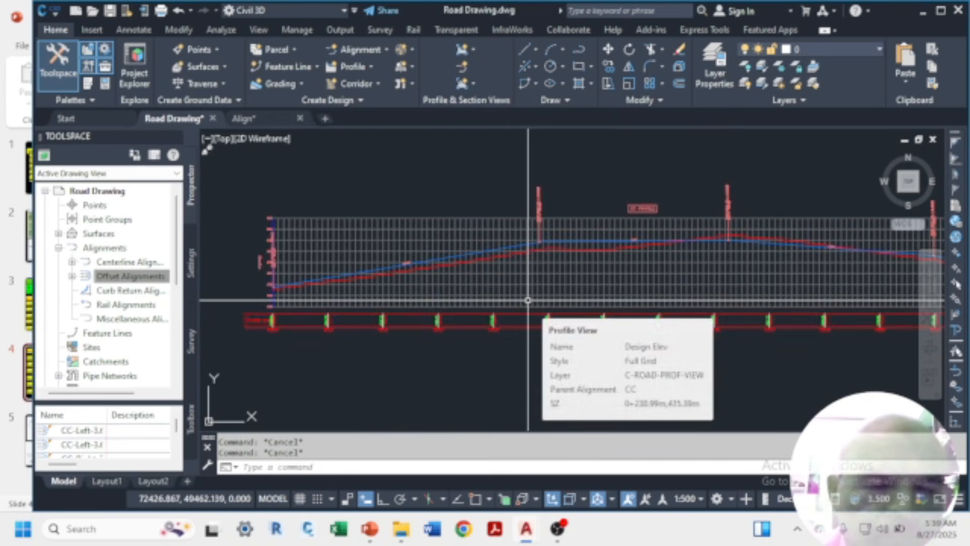
- Undo the newly drawn layout profile and the erasure of the SECTION C-C design profile
scroll(528, 300, "down", 2)
key("ctrl+z")
key("ctrl+z")
key("ctrl+z")
key("ctrl+z")
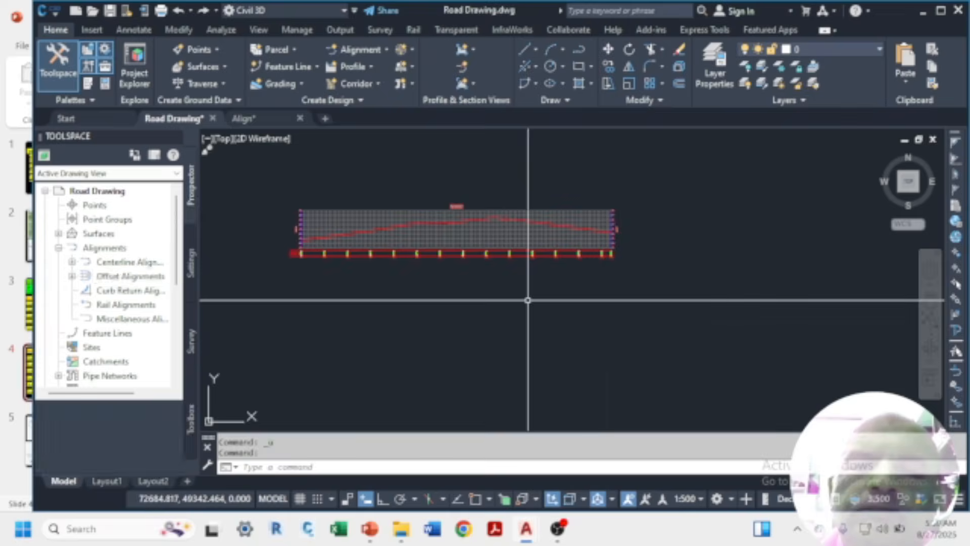
key("ctrl+z")
key("ctrl+z")
key("ctrl+z")
key("ctrl+z")
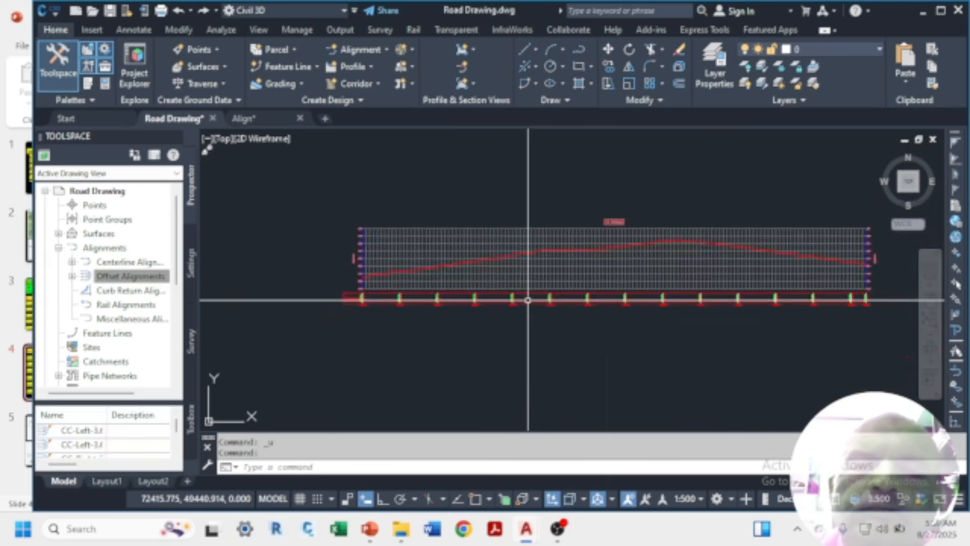
key("ctrl+z")
key("ctrl+z")
key("ctrl+z")
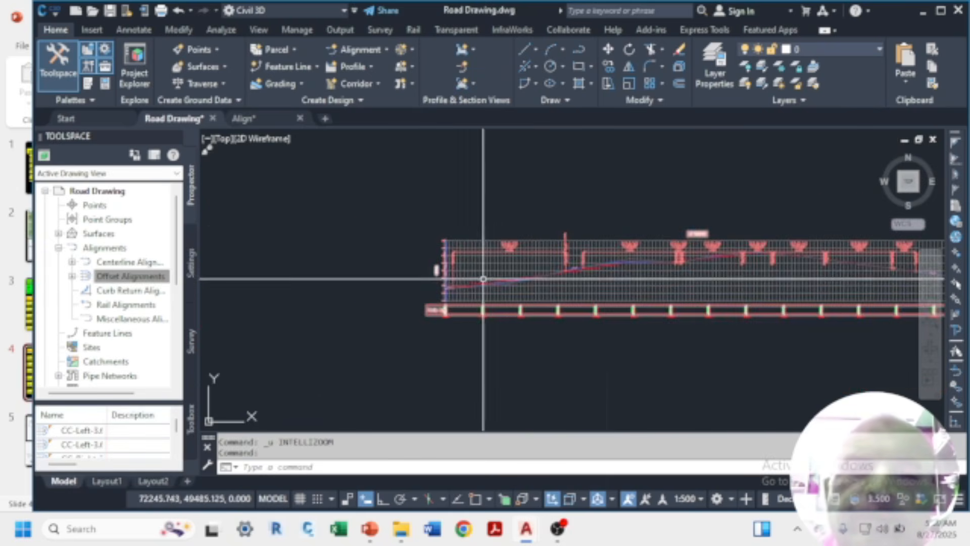
- Select the design profile's curve label at PVI station 0+085.00 and examine the curve labels in the CC profile view
scroll(489, 222, "up", 5)
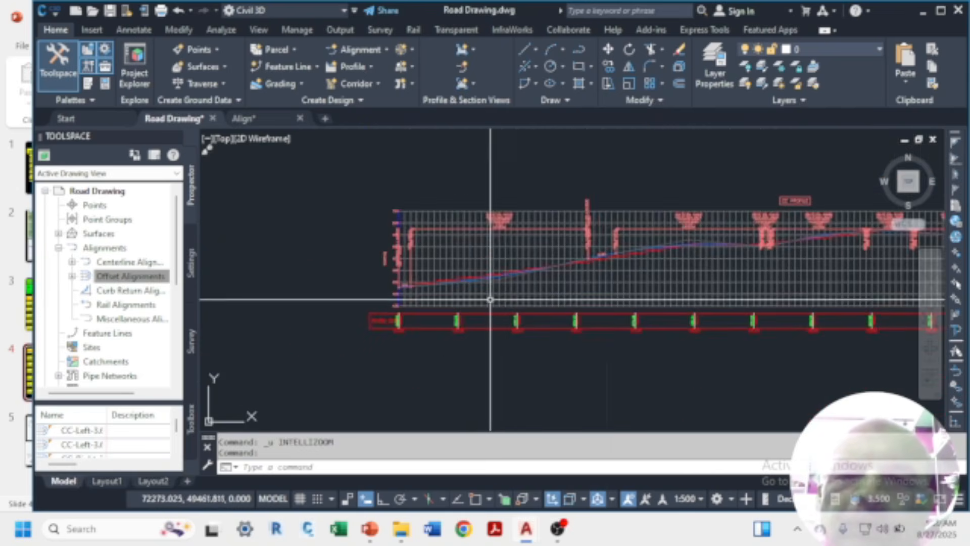
left_click(481, 225)
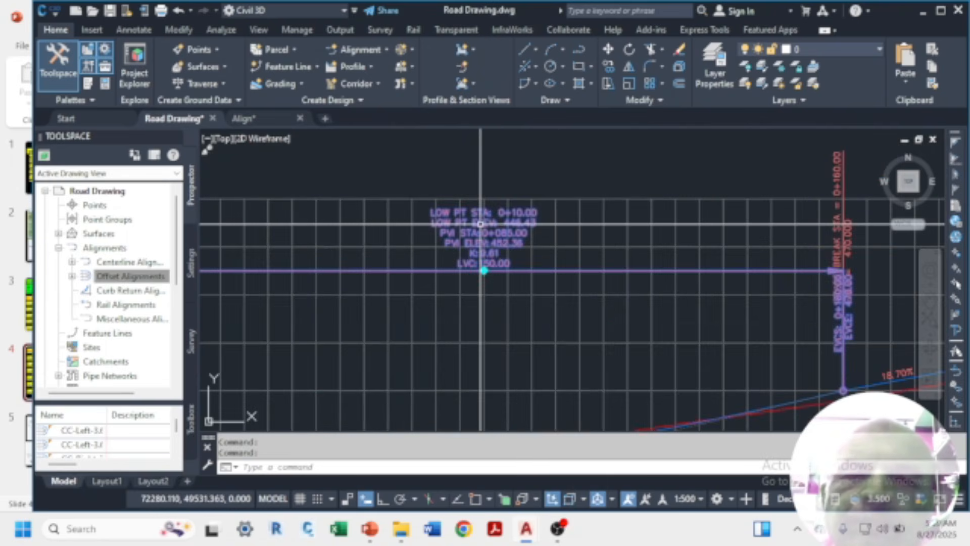
scroll(481, 224, "down", 5)
scroll(521, 278, "up", 6)
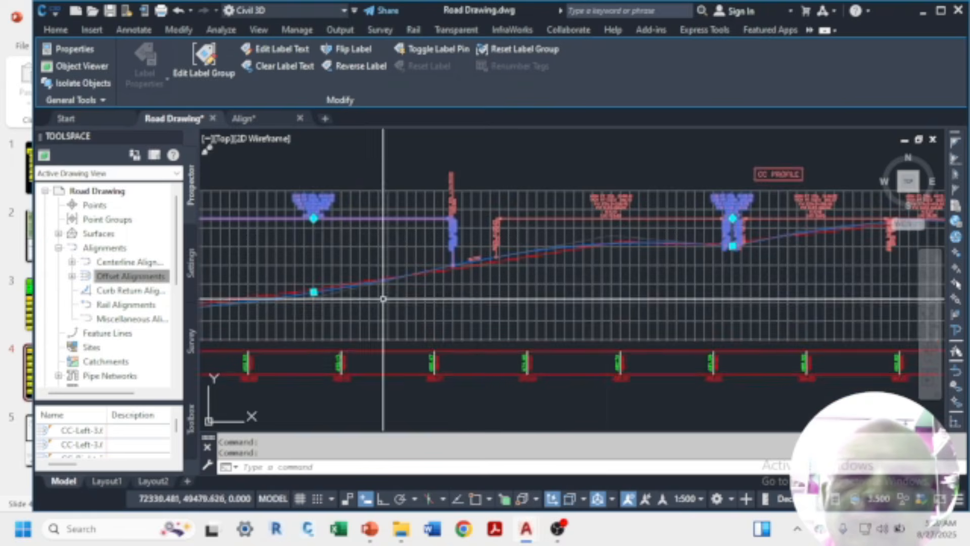
- Move the design profile's curve label at PVI station 0+085.00 up and away from the curve
scroll(402, 278, "down", 4)
scroll(402, 278, "up", 3)
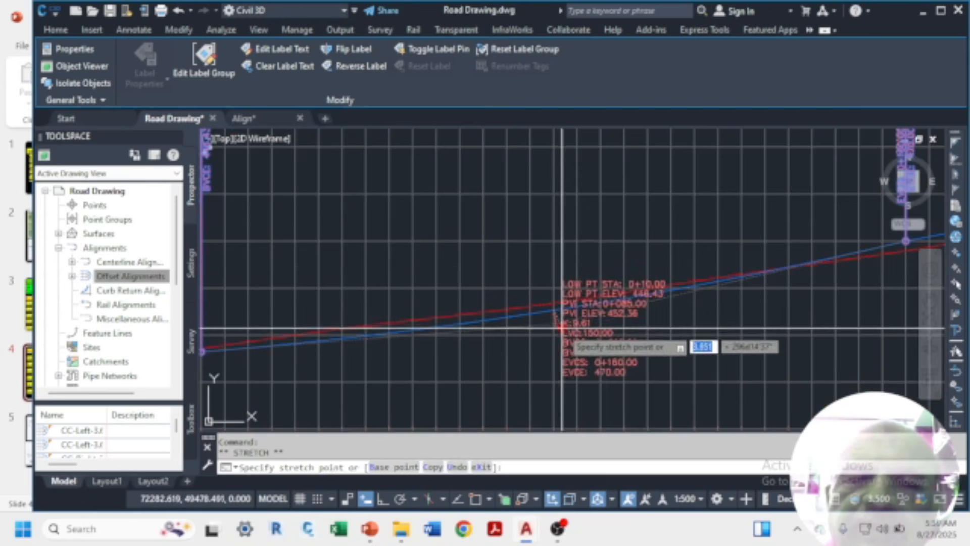
scroll(583, 287, "down", 3)
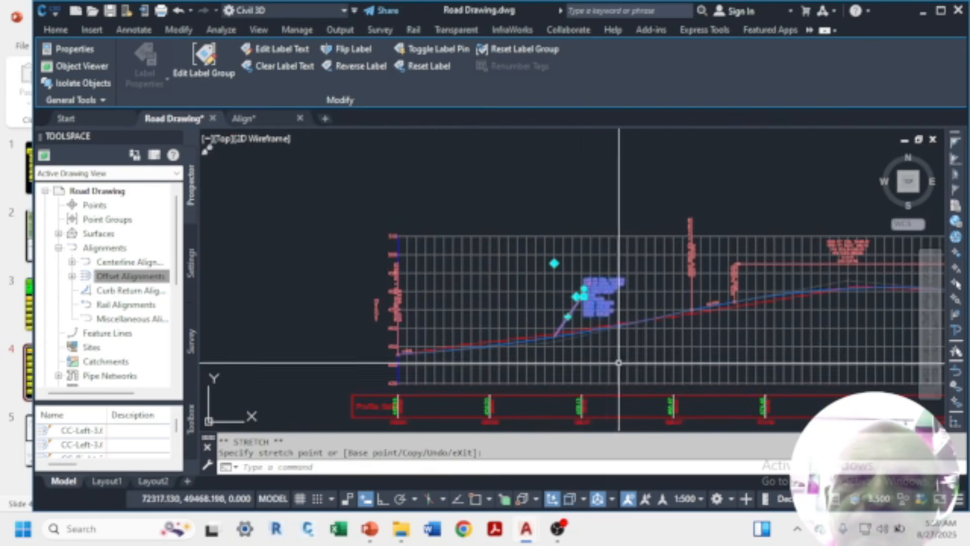
scroll(564, 333, "up", 6)
key("Escape")
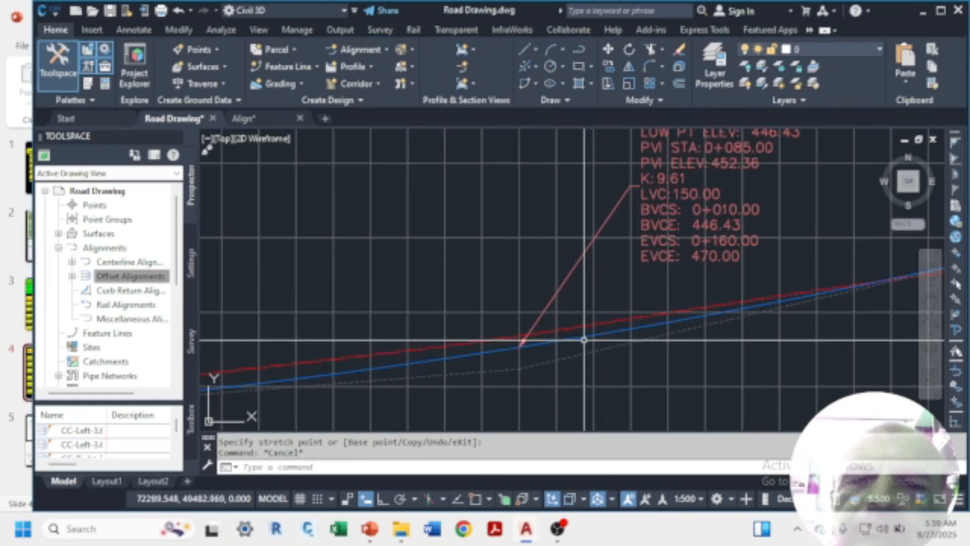
- Undo the move of the curve label at PVI station 0+085.00
scroll(580, 339, "down", 8)
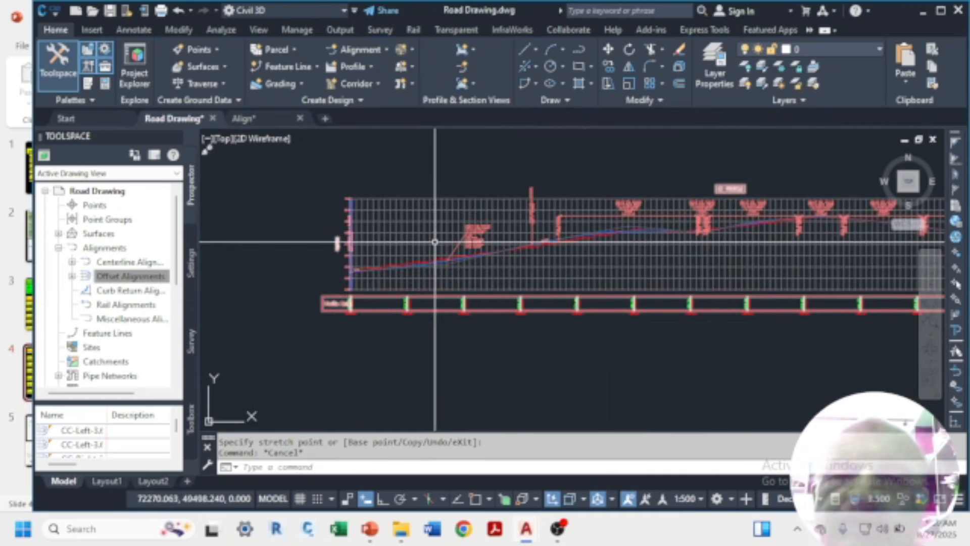
scroll(498, 278, "up", 3)
key("ctrl+z")
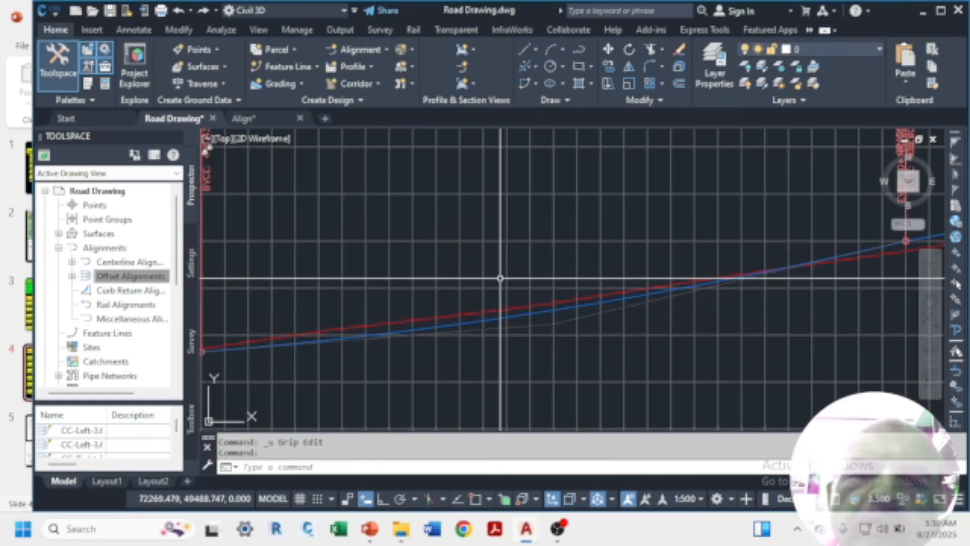
- Examine the design profile's curves and their labels along the CC profile view
scroll(422, 273, "down", 4)
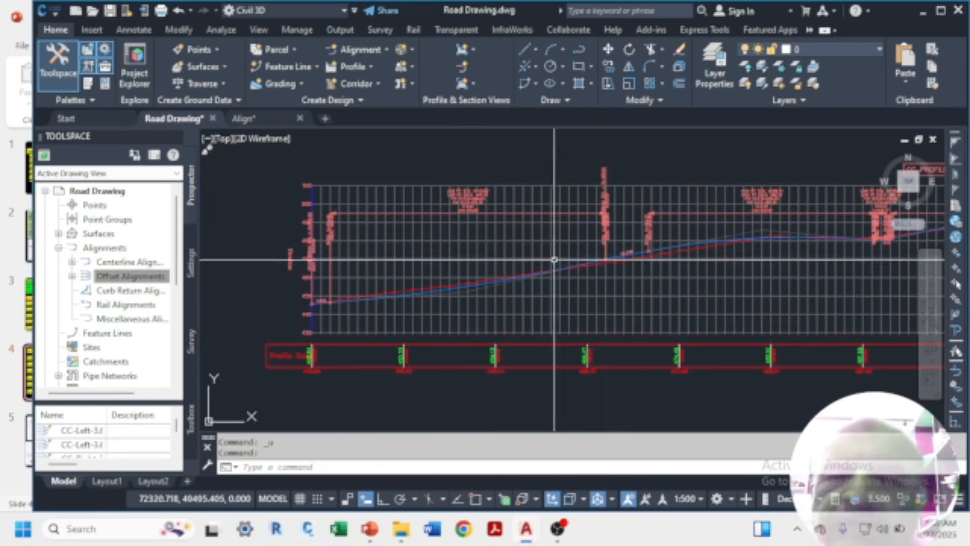
scroll(578, 248, "up", 4)
scroll(534, 340, "down", 6)
scroll(682, 320, "up", 2)
scroll(508, 316, "up", 8)
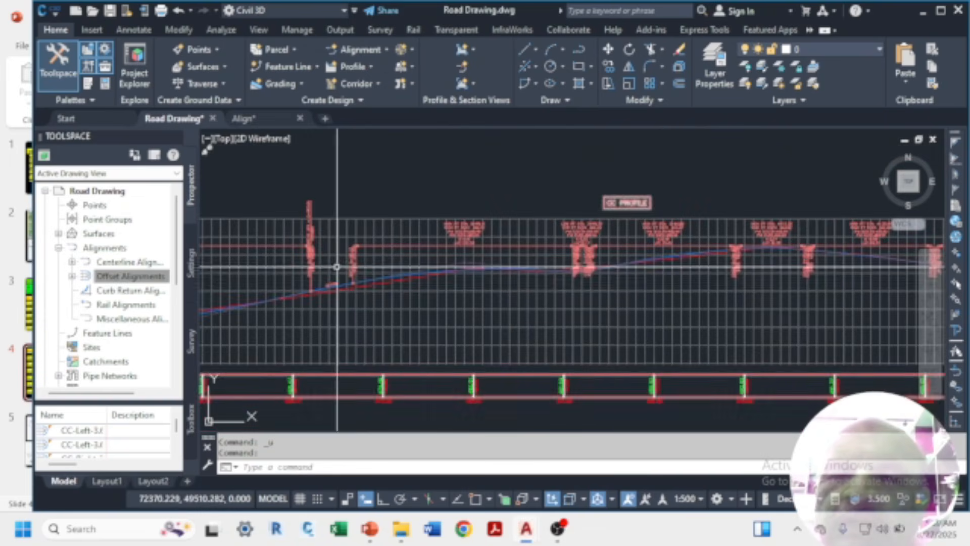
scroll(479, 302, "down", 5)
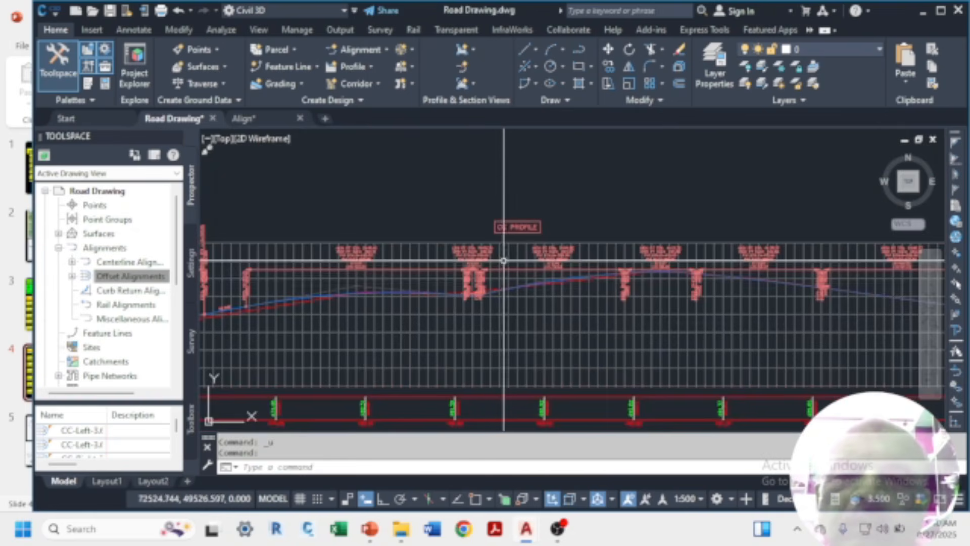
- Move the end of the SECTION C-C design profile's curve just before station 0+306.91 back to station 0+303.23
scroll(503, 304, "up", 10)
scroll(532, 311, "up", 8)
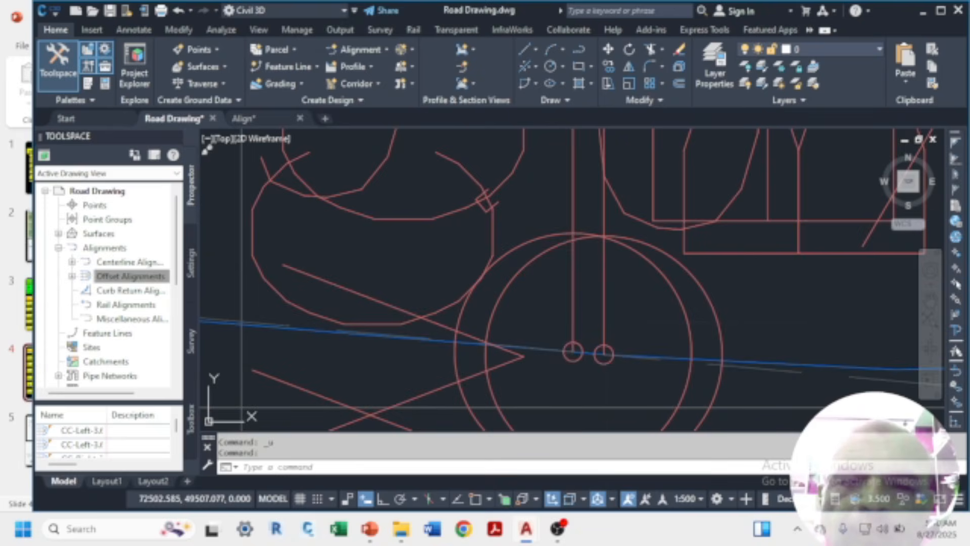
left_click(566, 349)
left_click(590, 352)
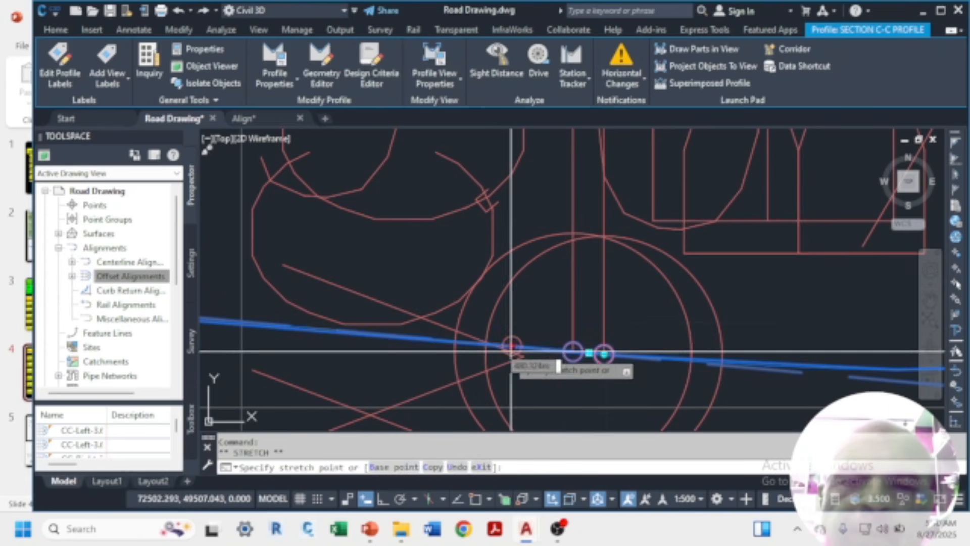
left_click(399, 337)
scroll(405, 298, "down", 10)
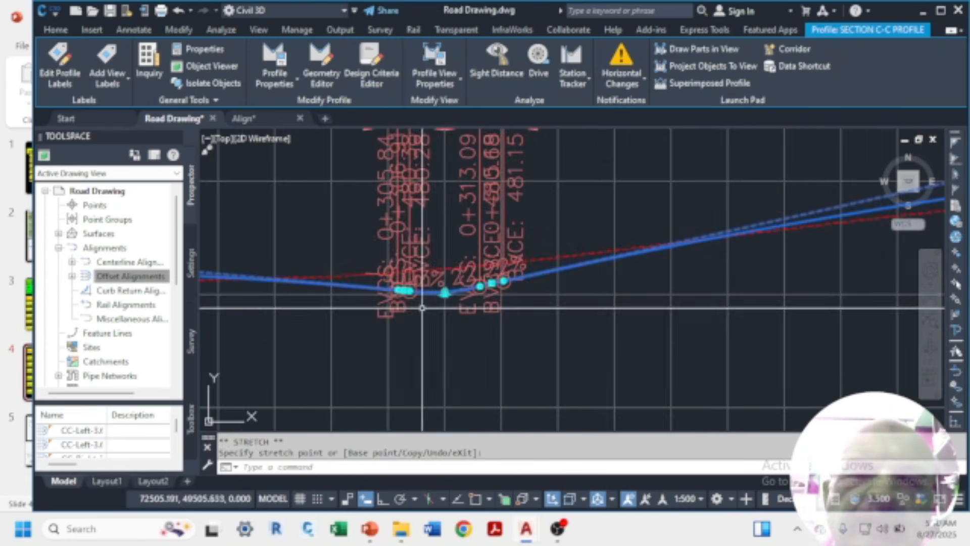
scroll(367, 288, "up", 6)
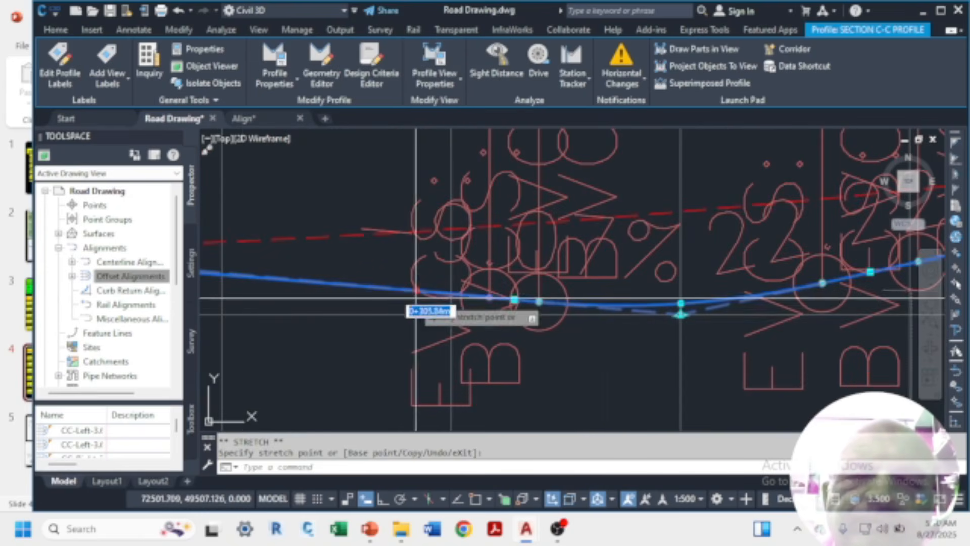
left_click(369, 297)
scroll(487, 309, "down", 6)
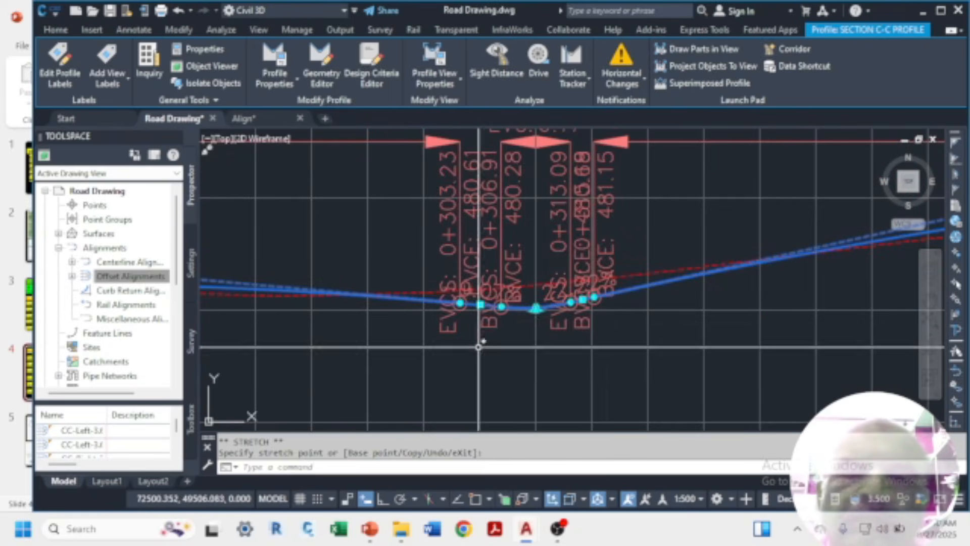
- Deselect the design profile and examine the elevations in the profile data band at the start of the CC profile view
scroll(336, 254, "down", 6)
scroll(336, 255, "down", 3)
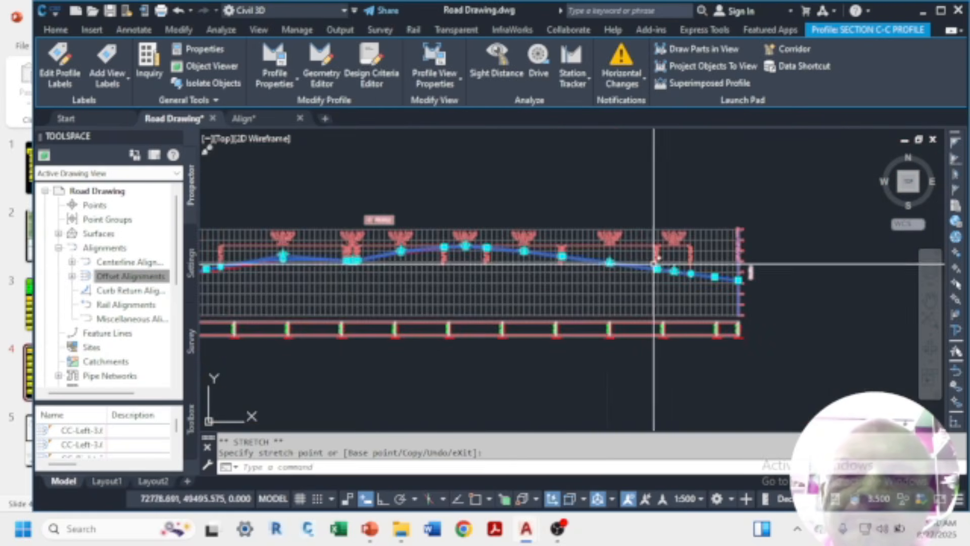
scroll(416, 263, "down", 2)
scroll(415, 263, "up", 6)
key("Escape")
key("Escape")
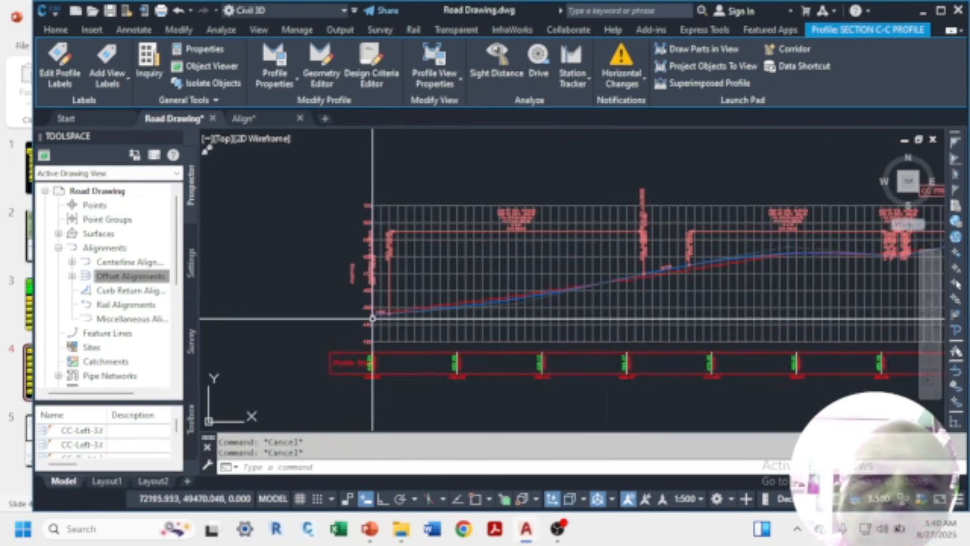
scroll(448, 307, "up", 5)
scroll(448, 307, "down", 3)
scroll(425, 336, "up", 4)
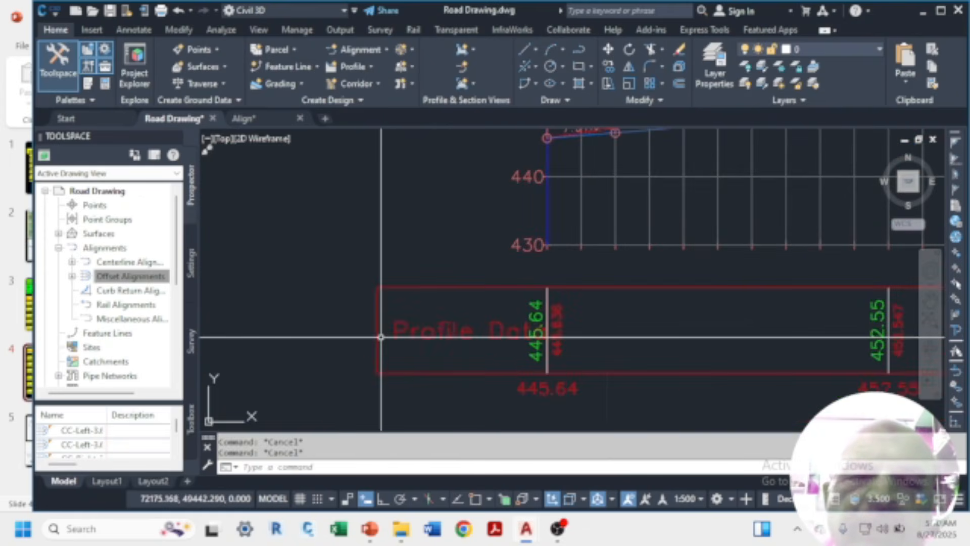
scroll(426, 335, "down", 4)
scroll(435, 344, "up", 4)
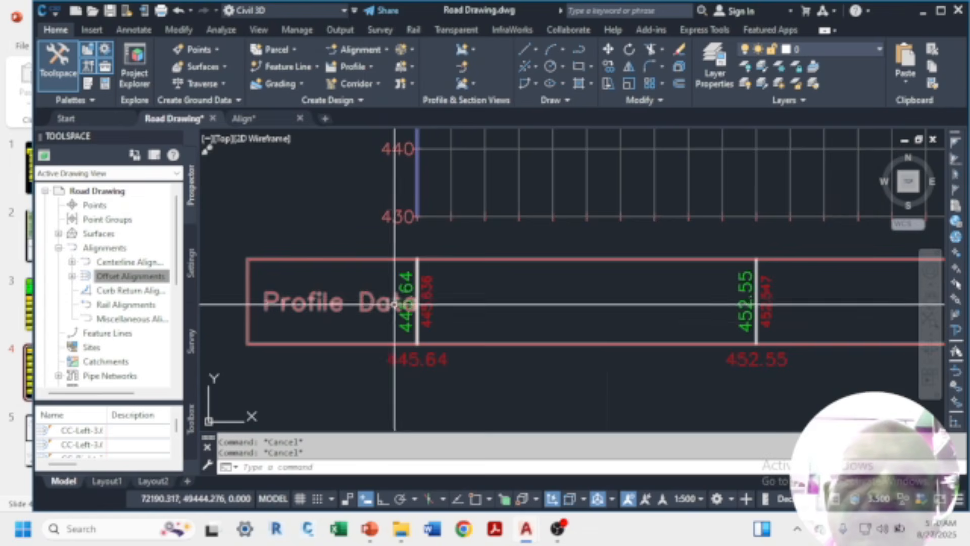
scroll(435, 323, "down", 6)
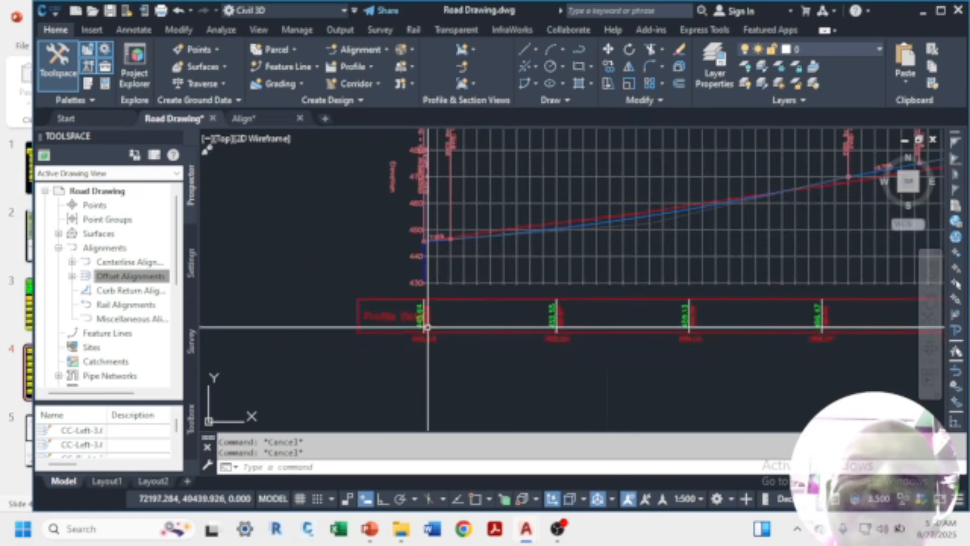
scroll(556, 314, "up", 4)
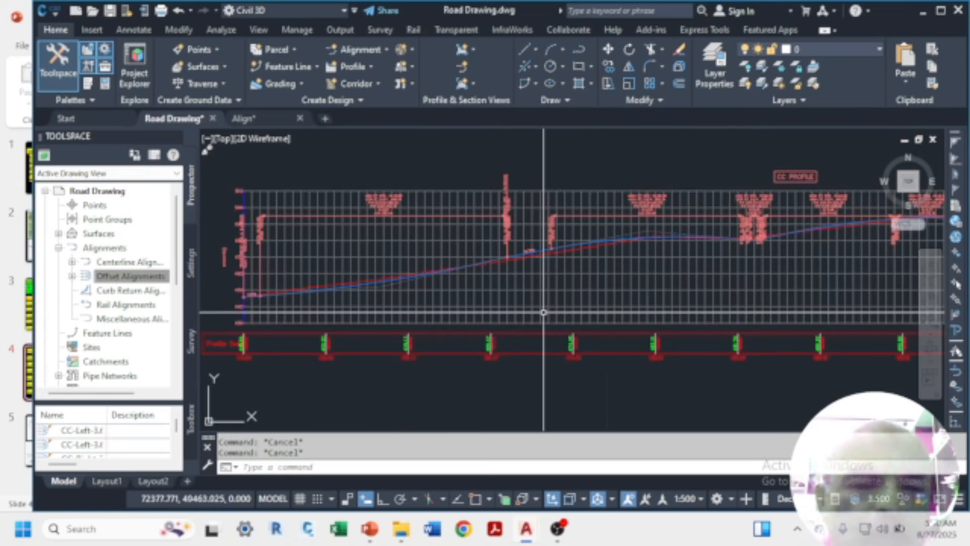
- Select the CC profile view and open its Full Grid profile view style for editing
left_click(387, 236)
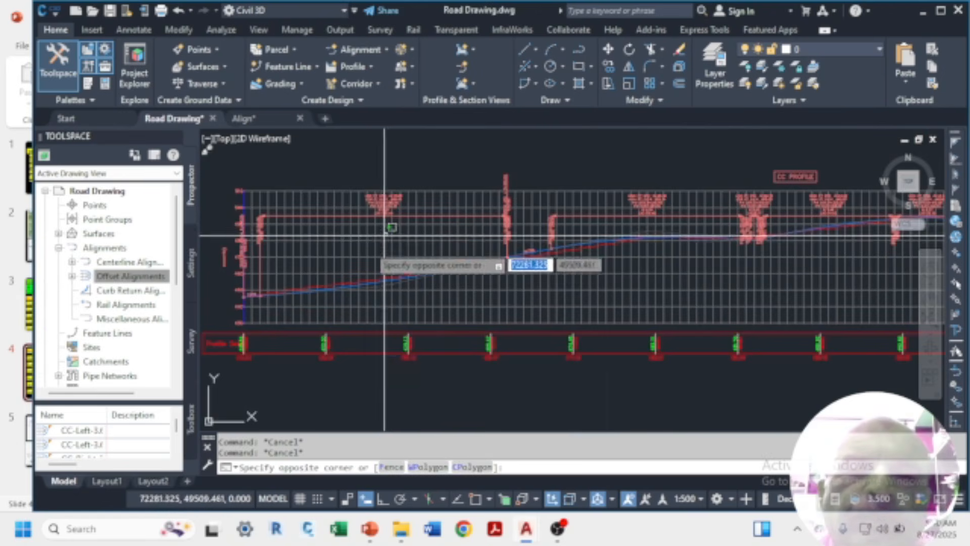
left_click(354, 247)
right_click(365, 247)
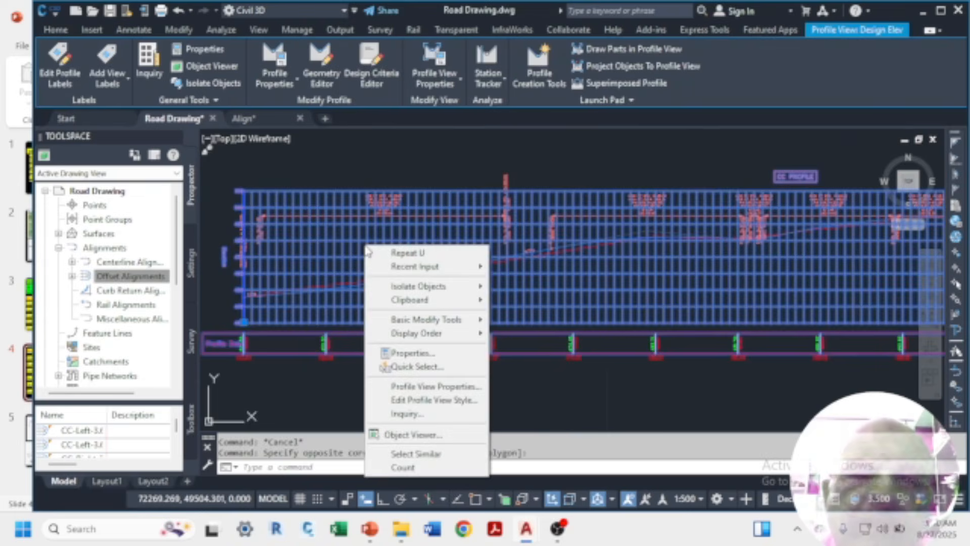
left_click(465, 402)
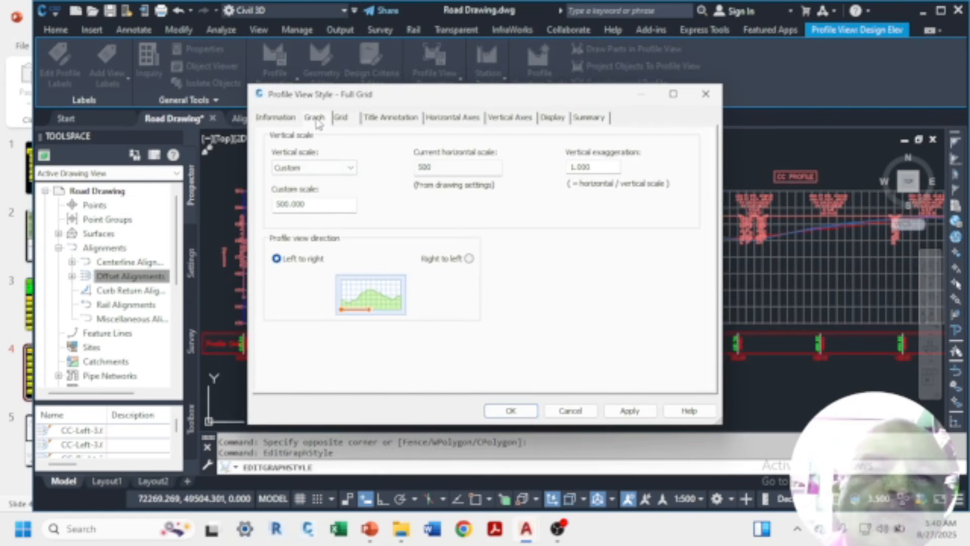
- Review the Full Grid style's grid, title annotation, horizontal and vertical axes, display, summary, information and graph settings
left_click(342, 117)
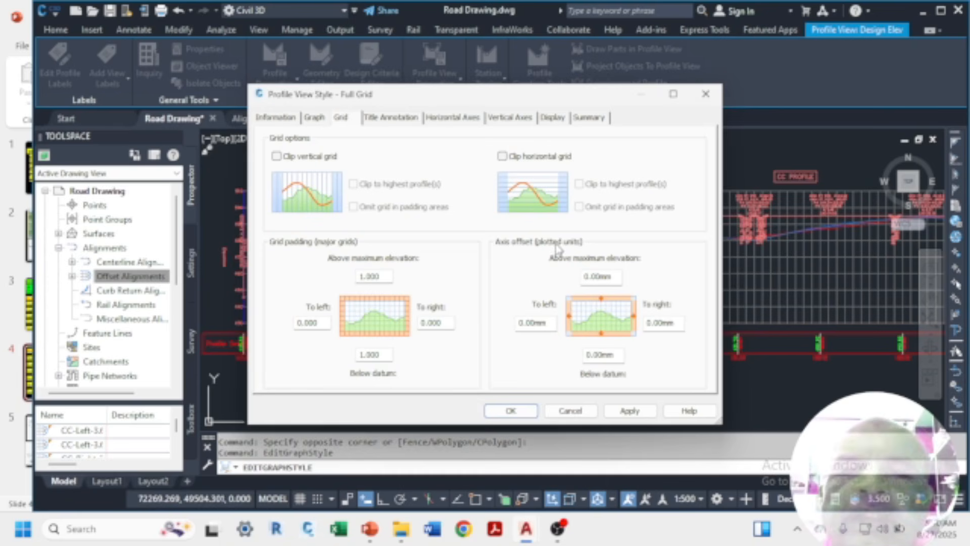
left_click(391, 119)
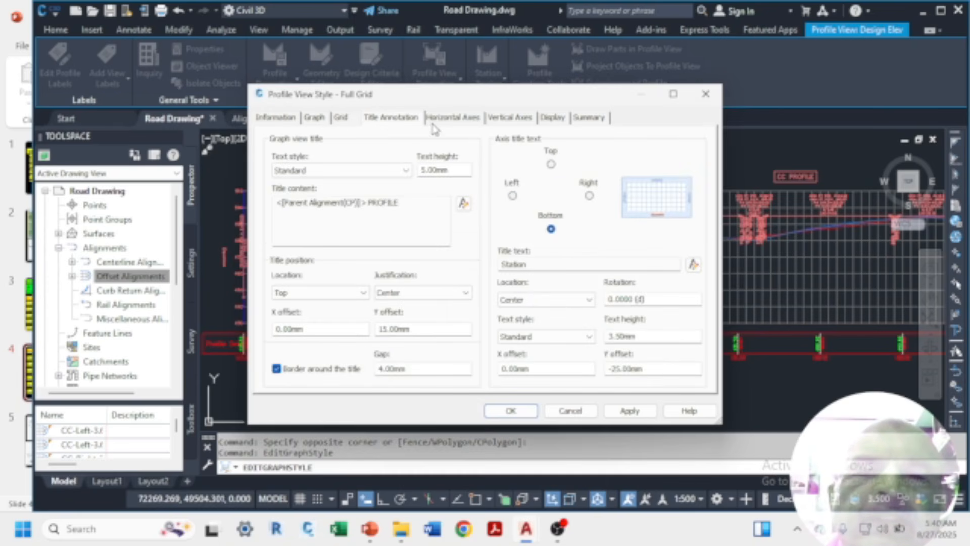
left_click(447, 120)
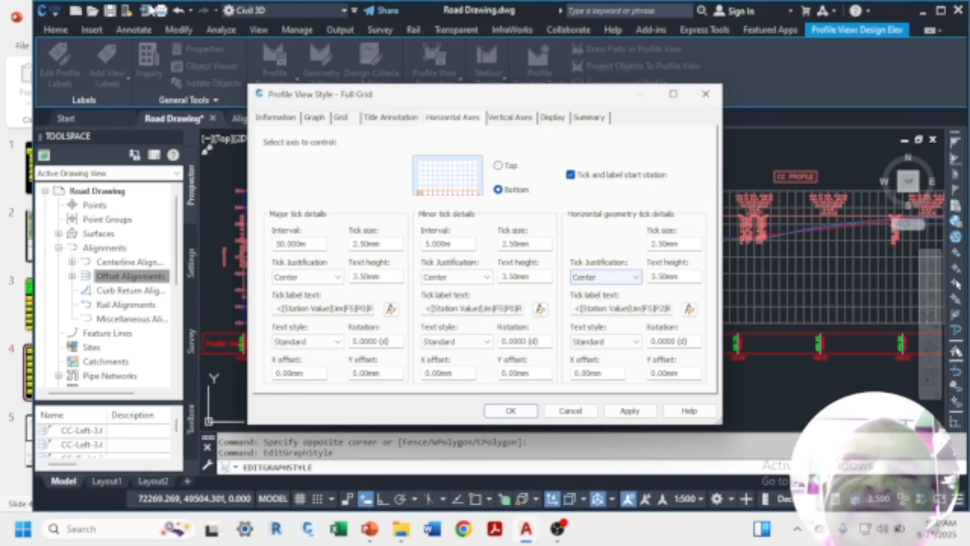
left_click(510, 119)
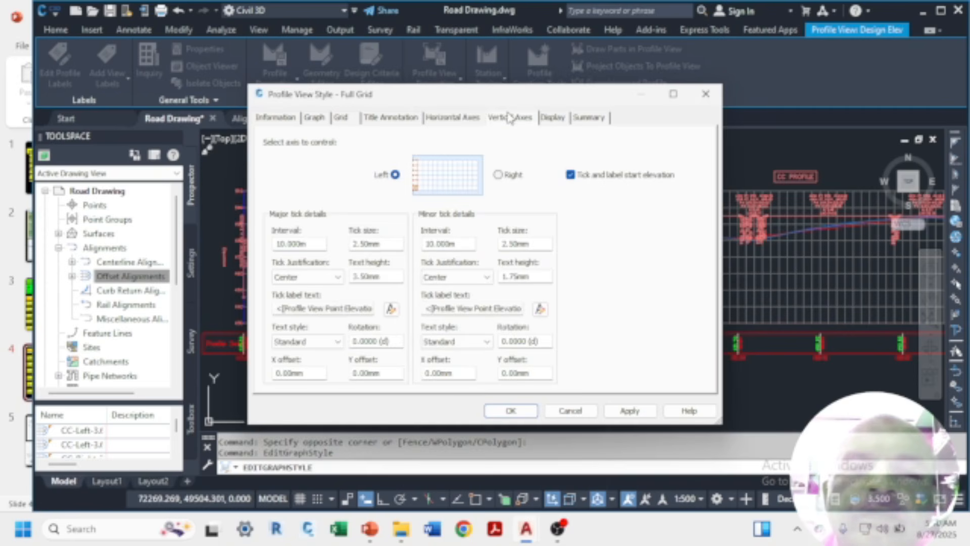
left_click(553, 119)
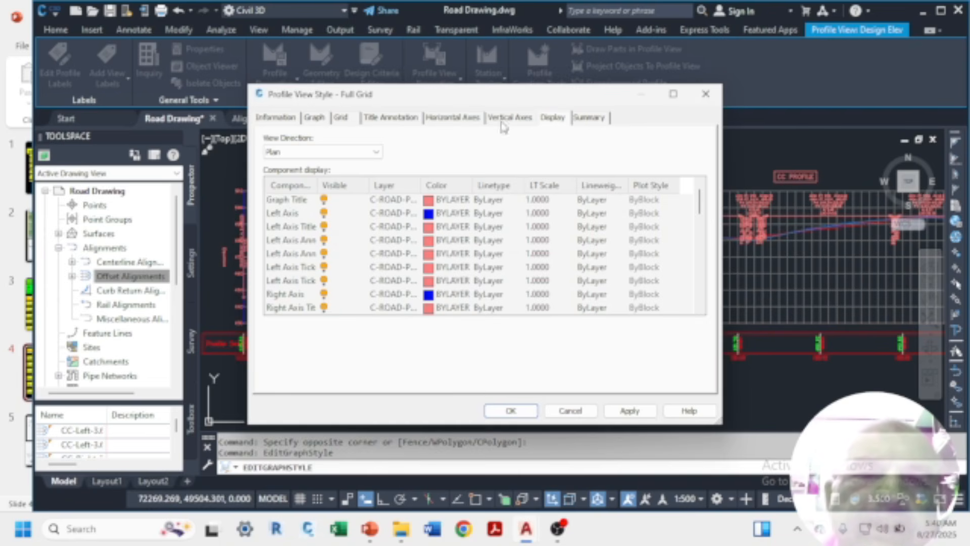
left_click(593, 123)
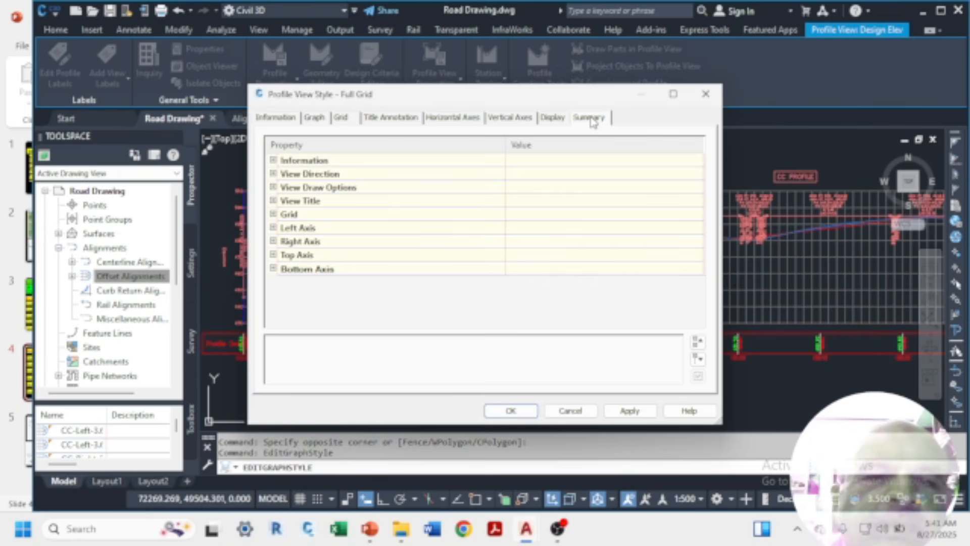
left_click(275, 118)
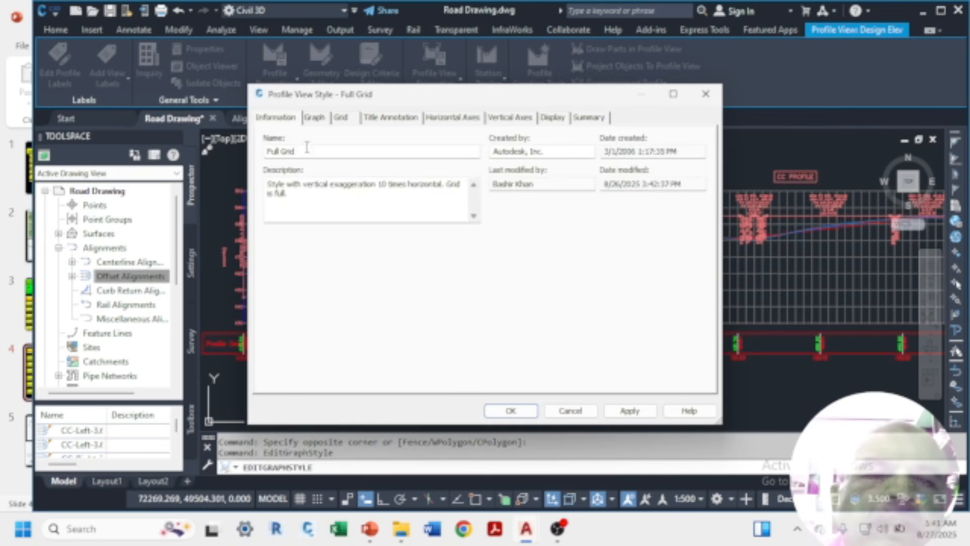
left_click(313, 118)
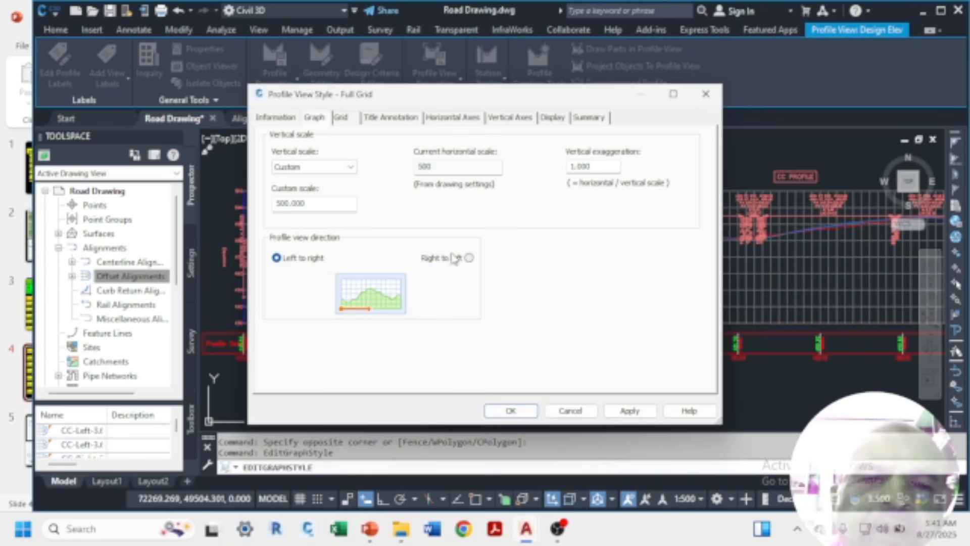
- Enable clipping of the vertical and horizontal grids in the Full Grid style, apply it, and check the CC profile view
left_click(342, 120)
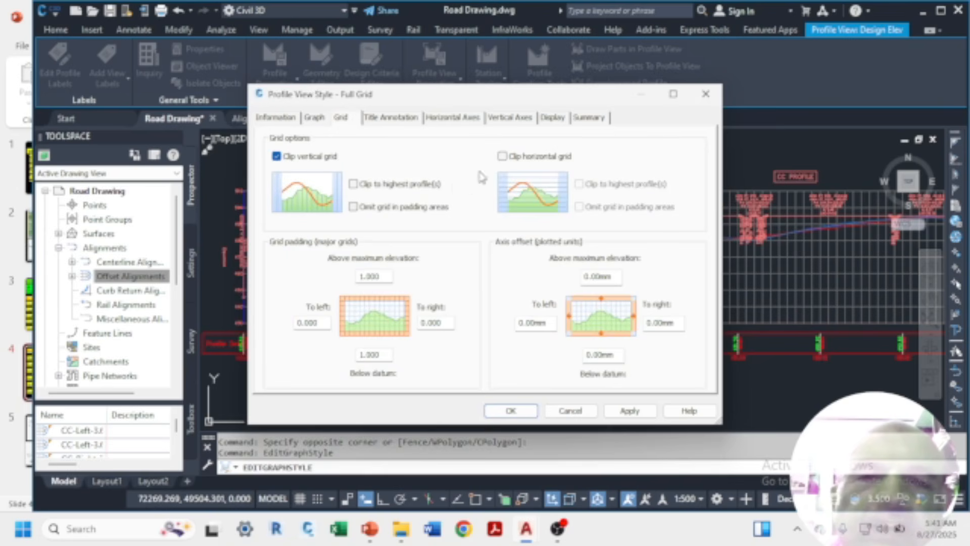
left_click(503, 157)
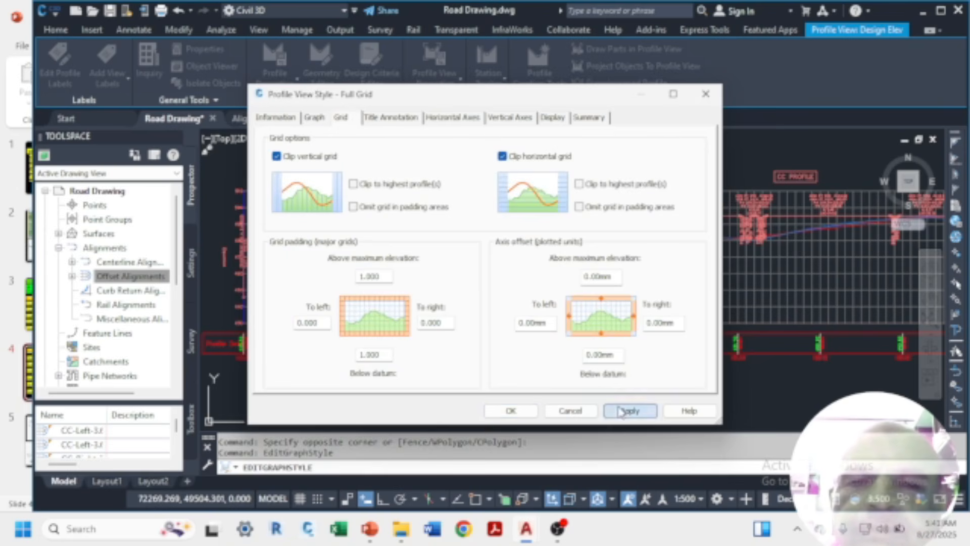
left_click(622, 411)
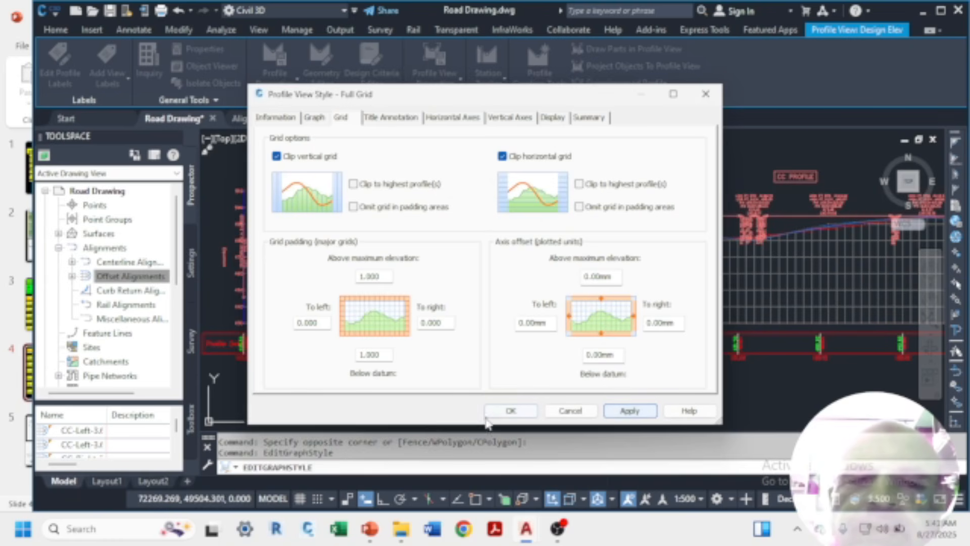
left_click(510, 410)
scroll(466, 234, "down", 5)
key("Escape")
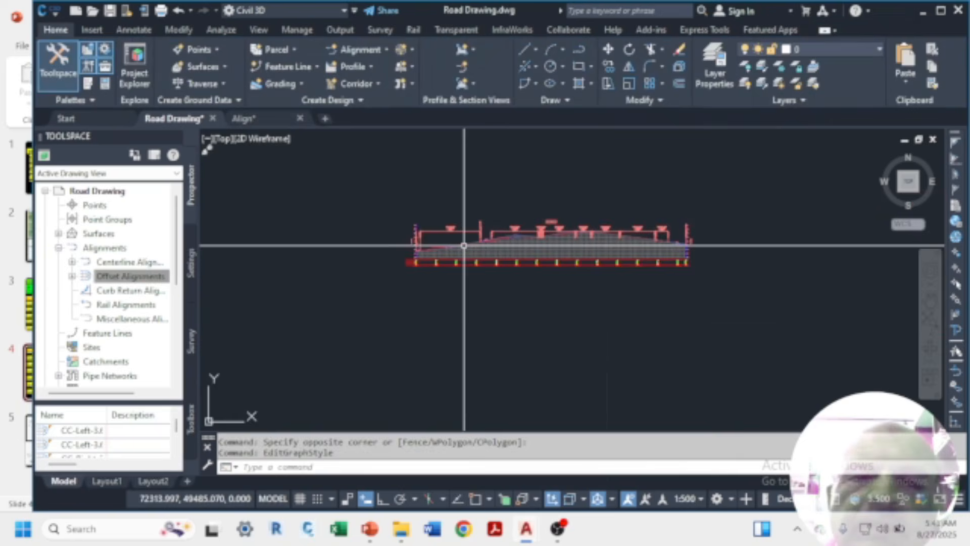
scroll(672, 233, "up", 4)
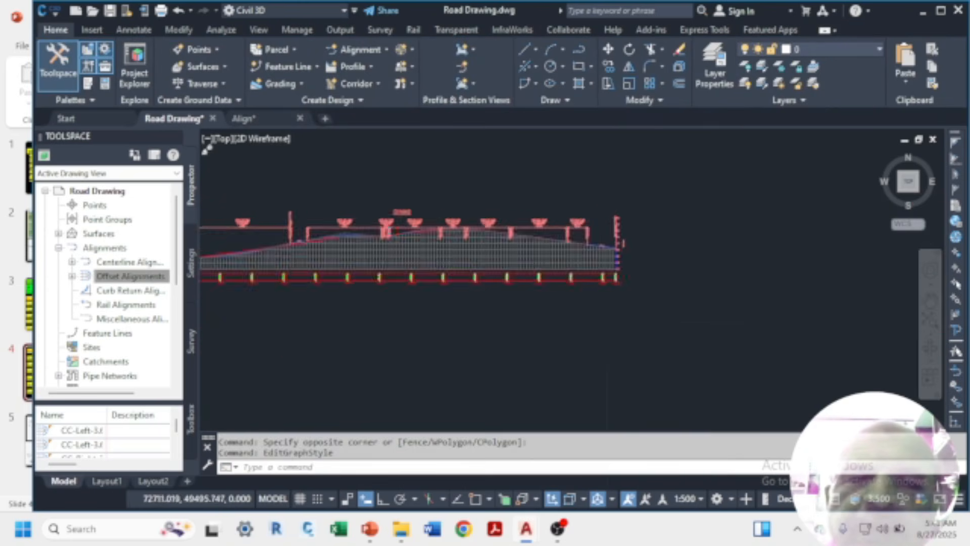
- Examine the CC profile view's clipped grid, curve labels and data band along its full length
scroll(404, 238, "up", 3)
scroll(352, 246, "down", 3)
scroll(364, 253, "down", 2)
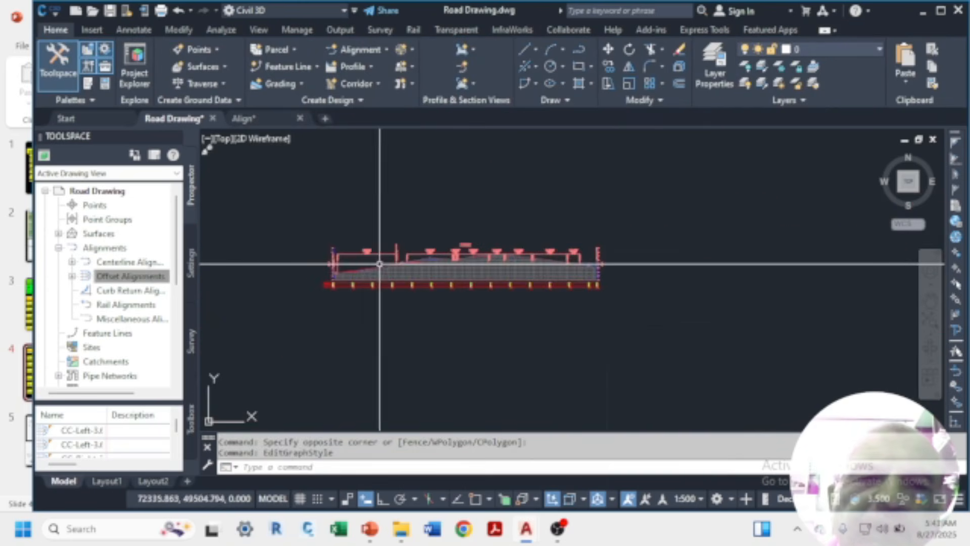
scroll(350, 264, "up", 6)
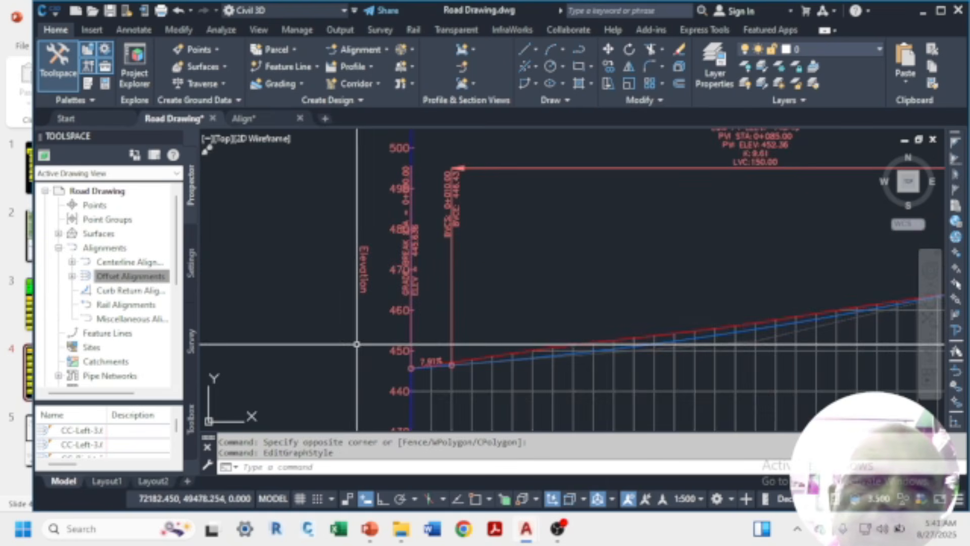
scroll(353, 278, "down", 5)
scroll(395, 292, "up", 4)
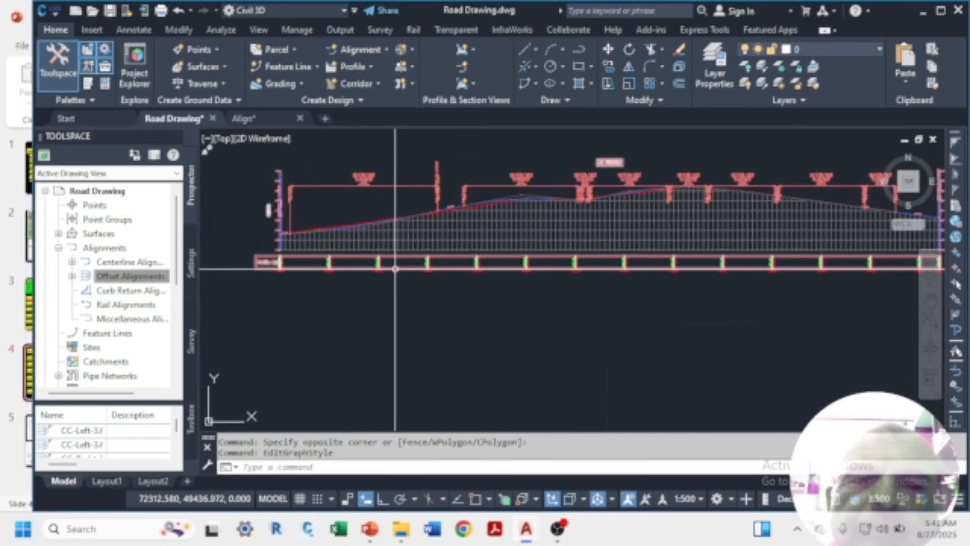
scroll(480, 268, "down", 2)
scroll(646, 255, "up", 2)
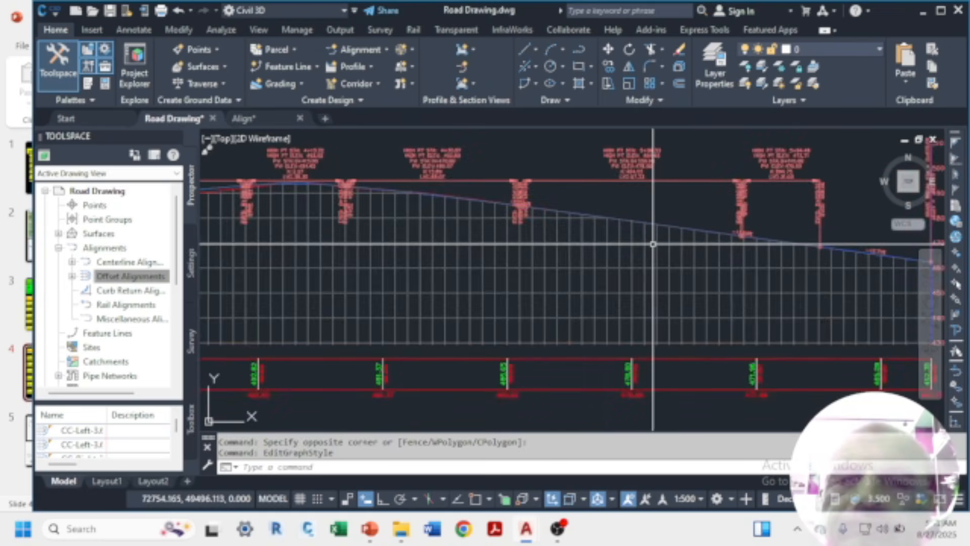
scroll(505, 262, "down", 4)
scroll(559, 252, "down", 5)
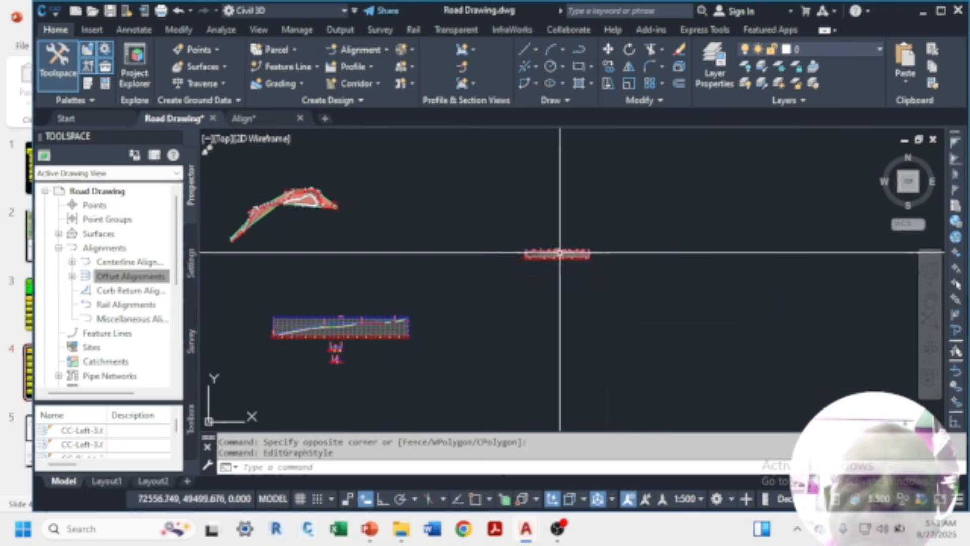
- Find the surface in plan and examine the contour labels along the contour label line around the 430.00 contour
scroll(585, 260, "down", 3)
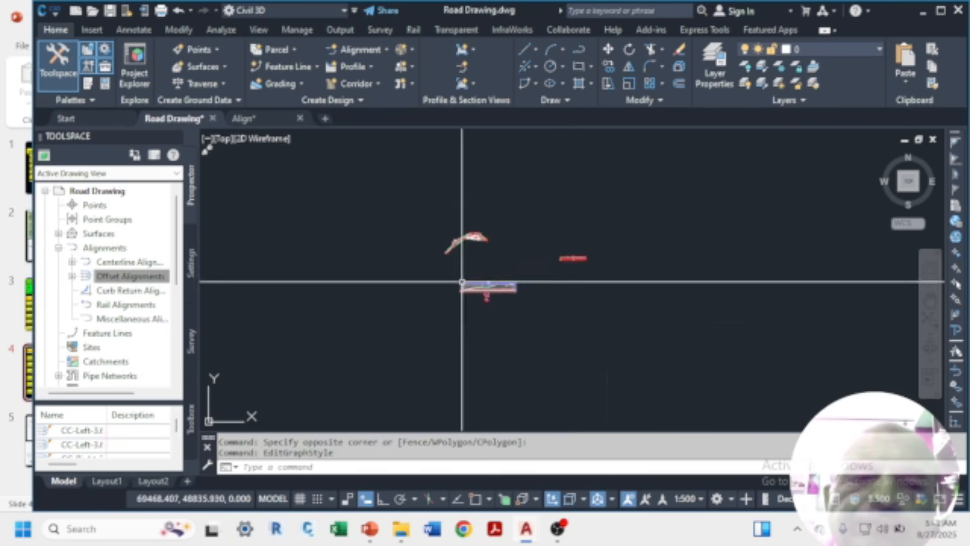
scroll(465, 234, "up", 6)
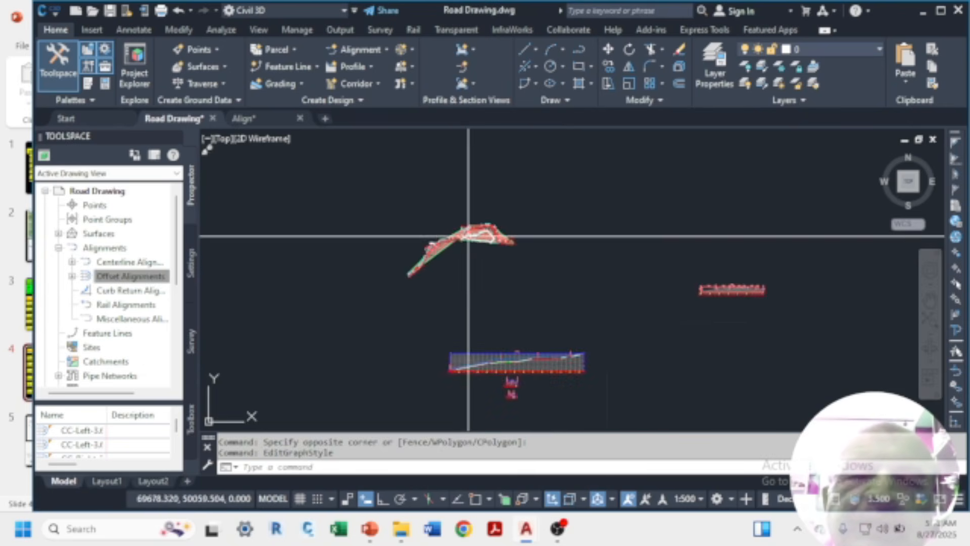
scroll(460, 258, "up", 3)
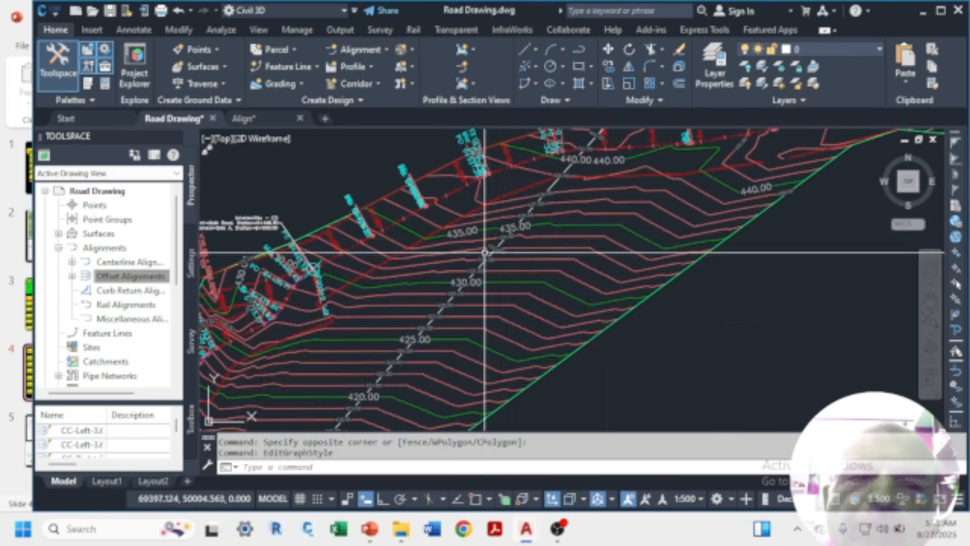
scroll(455, 268, "down", 2)
scroll(455, 269, "up", 4)
scroll(455, 268, "down", 4)
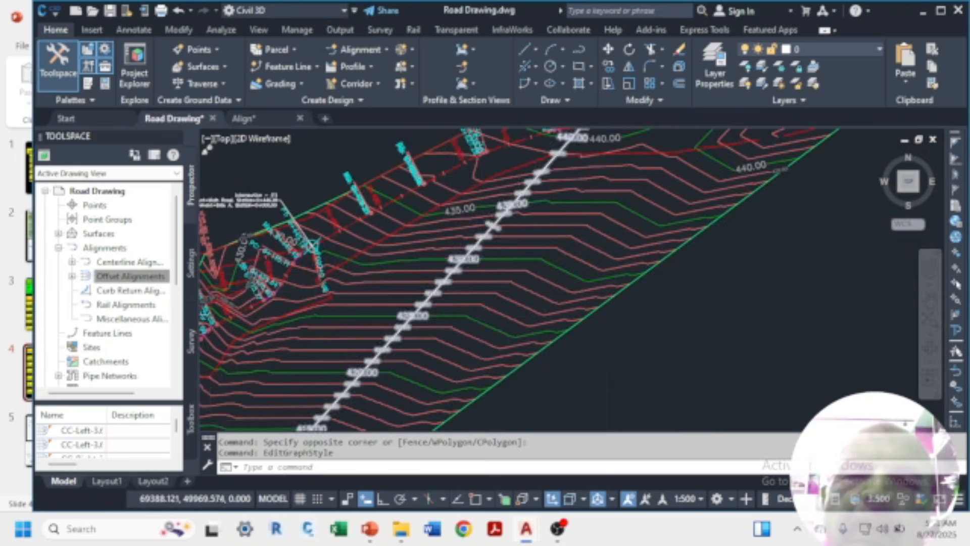
scroll(455, 268, "up", 4)
scroll(444, 290, "down", 2)
scroll(443, 294, "down", 3)
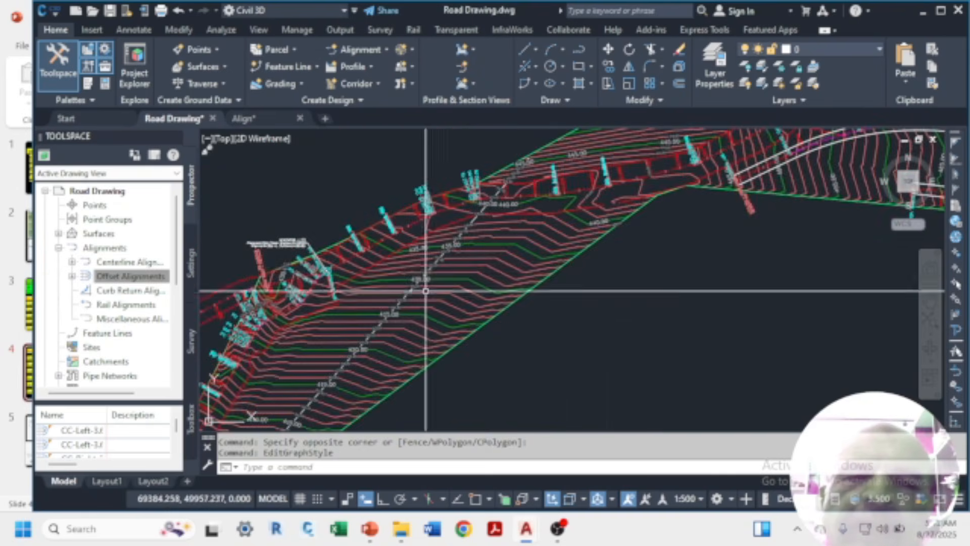
scroll(411, 289, "up", 3)
scroll(411, 289, "up", 4)
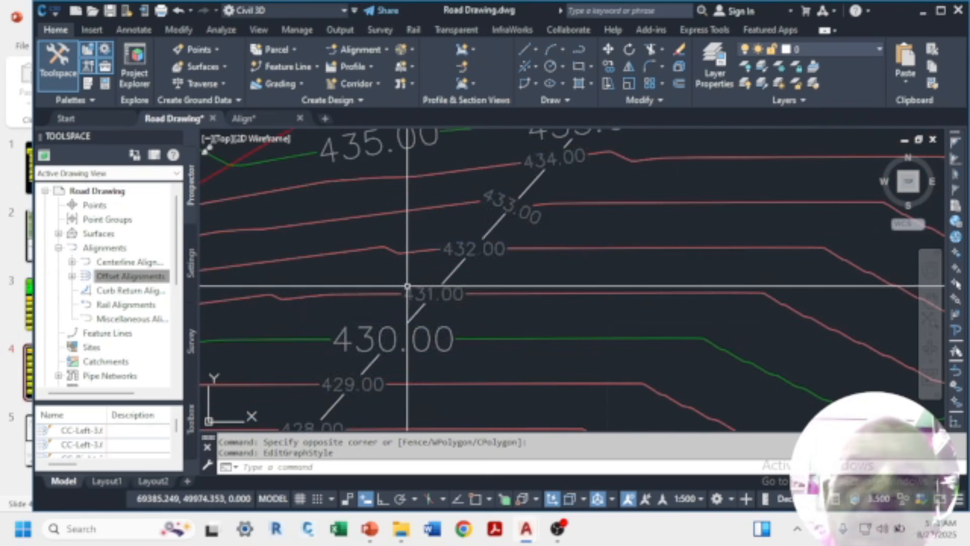
- Select the contour label line through the 430.00 contour, review its properties, and close them
left_click(461, 264)
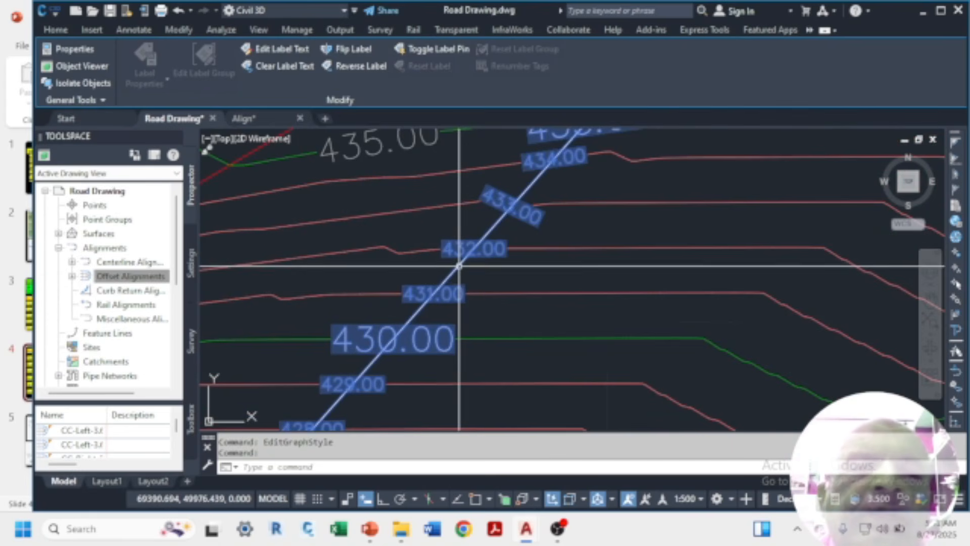
right_click(459, 266)
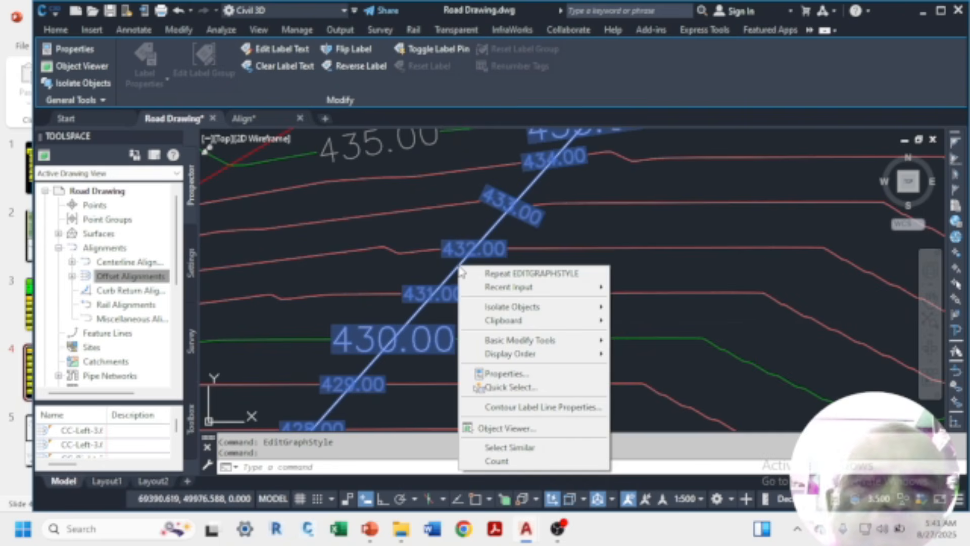
key("Escape")
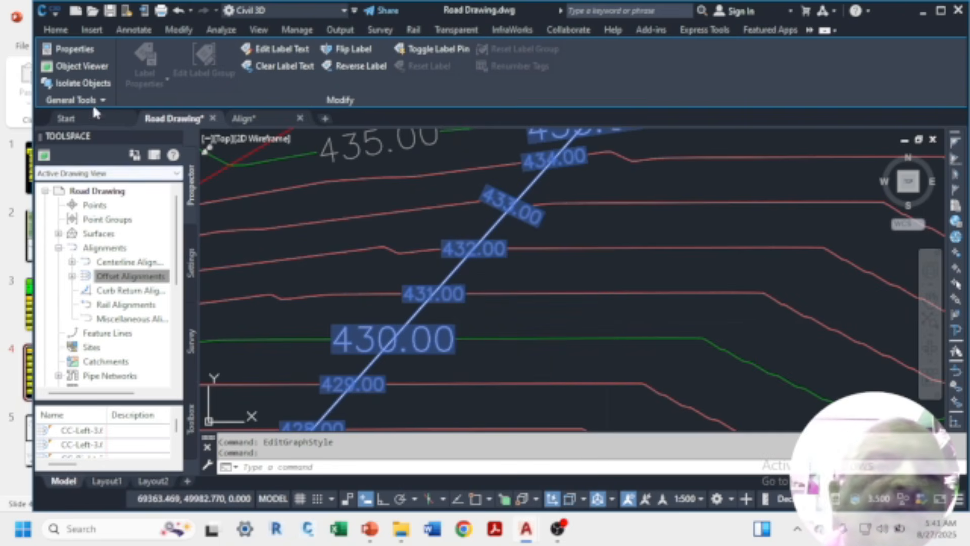
left_click(81, 51)
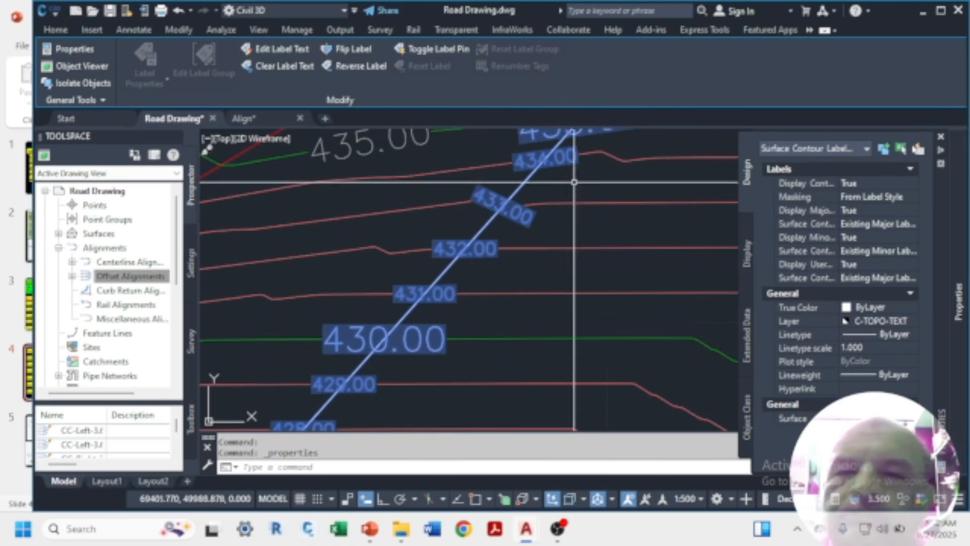
key("ctrl+1")
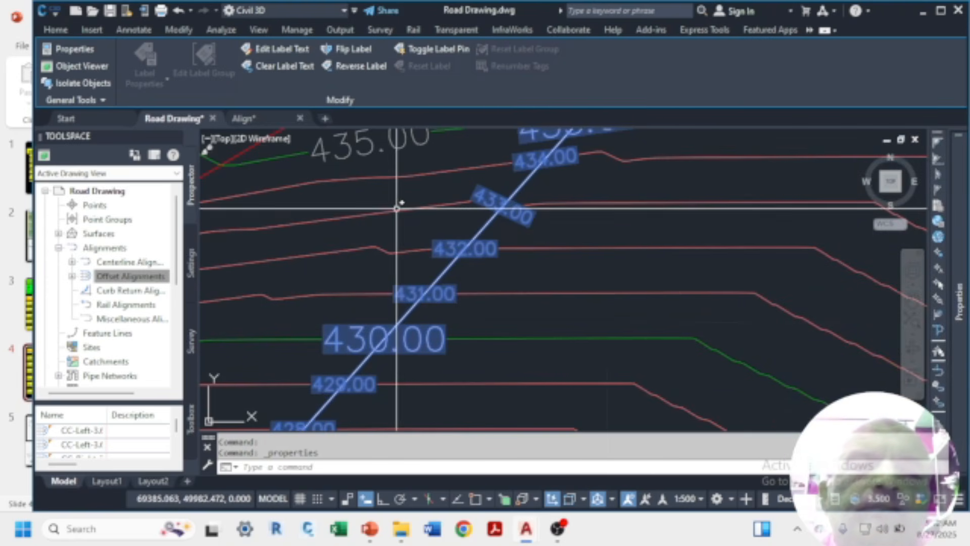
- Try to edit the label text of the 432.00 contour label
left_click(277, 50)
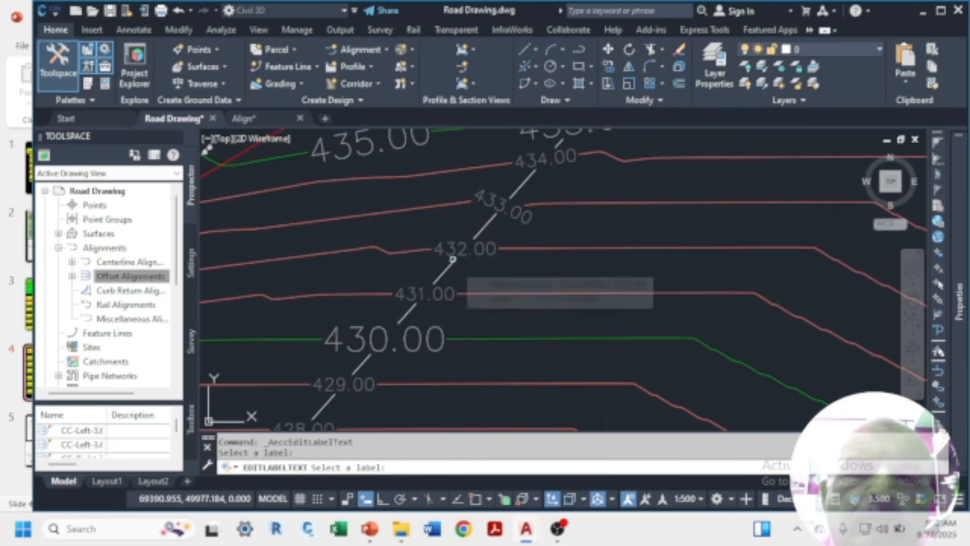
left_click(458, 254)
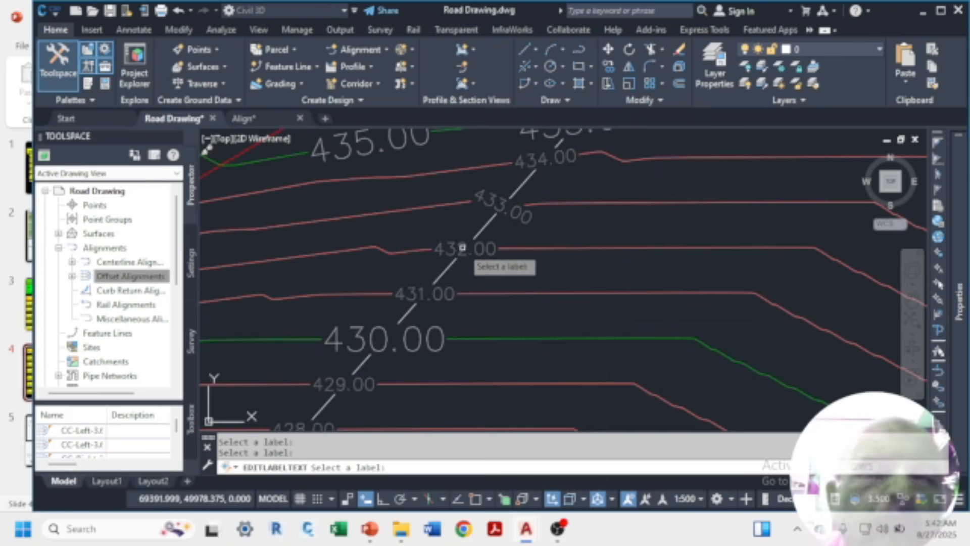
key("Escape")
- Reselect the contour label line and show its properties
left_click(448, 272)
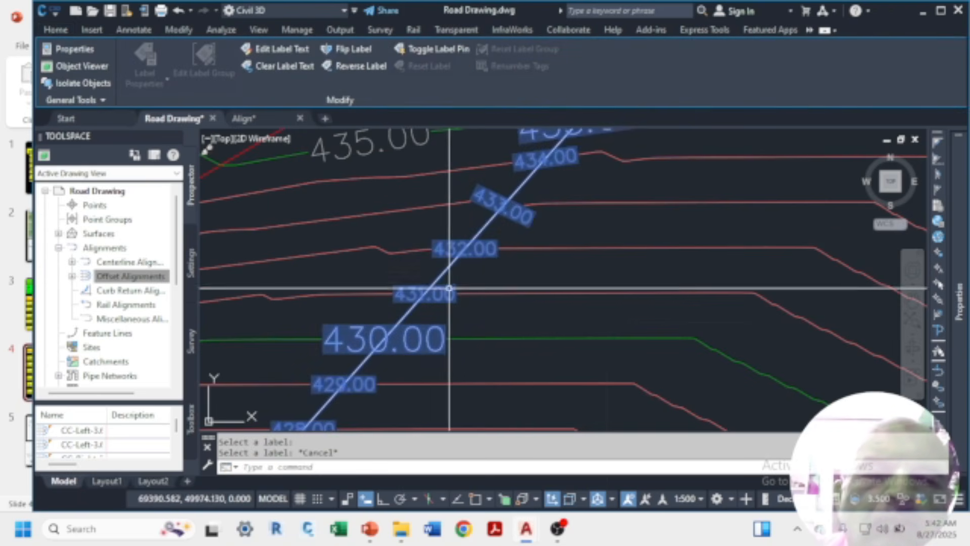
scroll(448, 272, "down", 6)
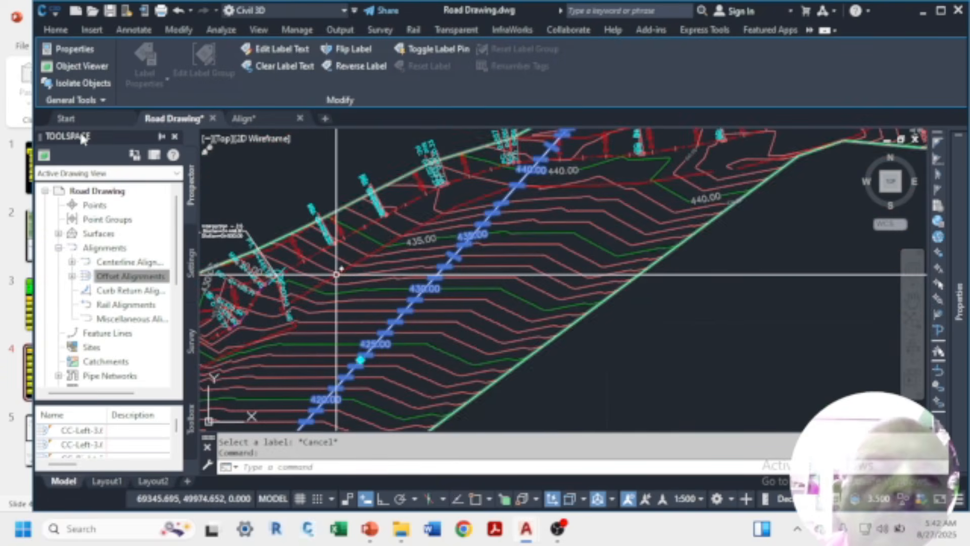
left_click(75, 49)
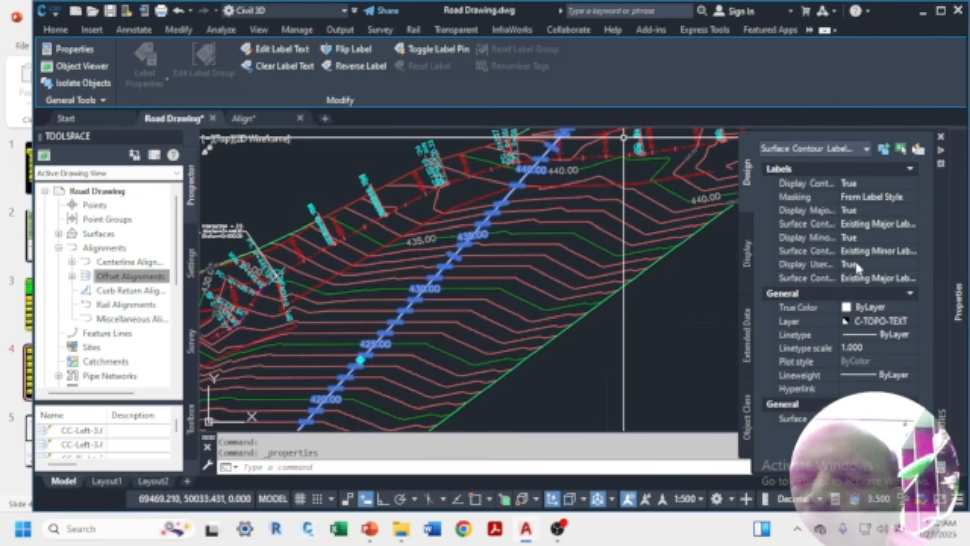
- Review the style choices for the minor contour labels and cancel the style selection
left_click(917, 252)
left_click(912, 251)
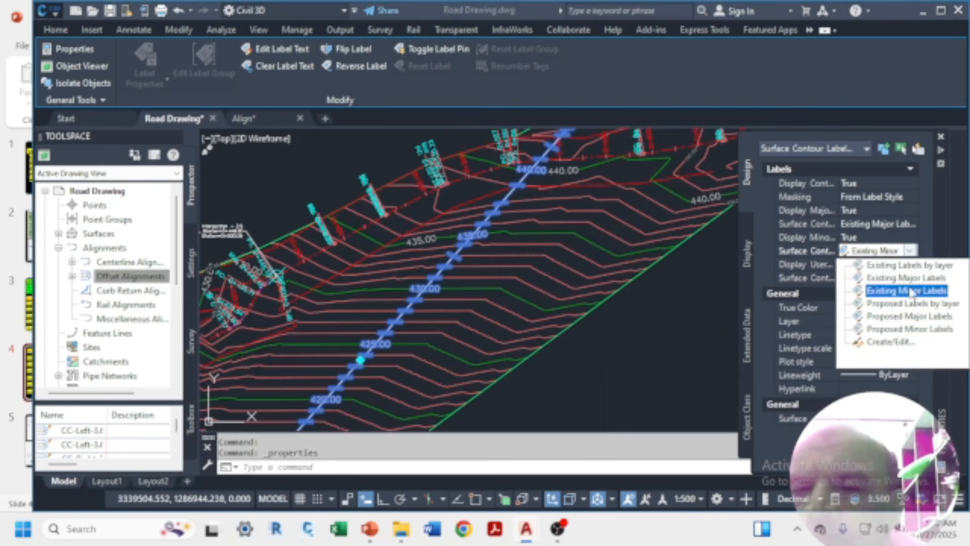
left_click(914, 346)
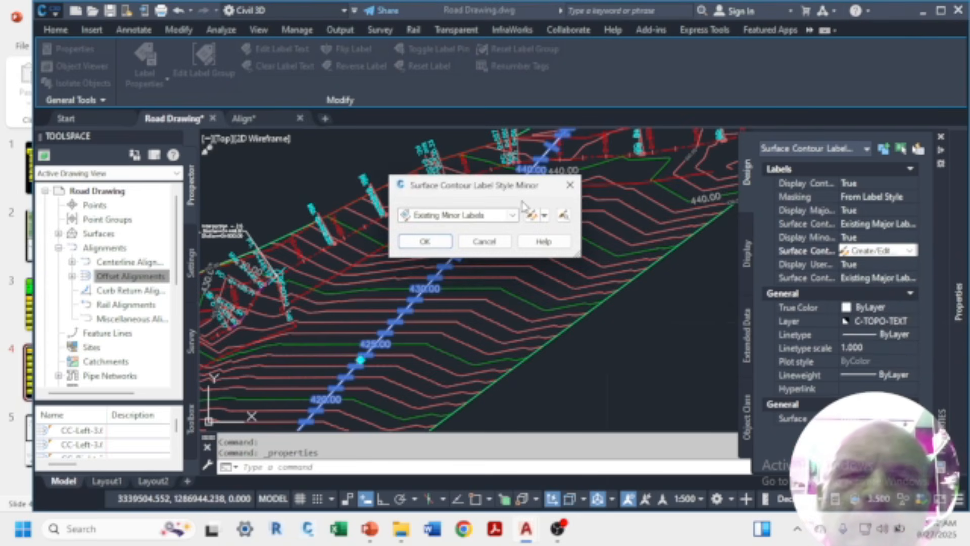
left_click(512, 216)
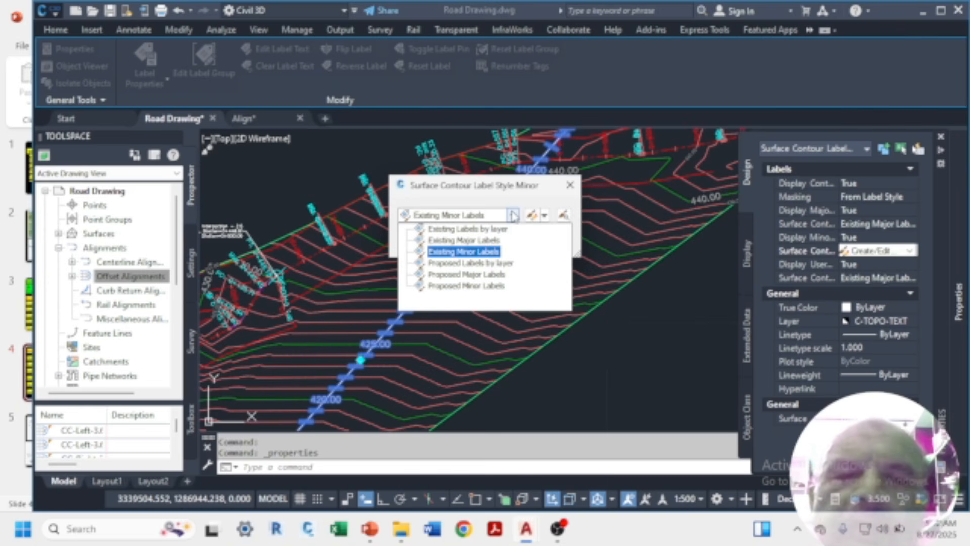
left_click(545, 215)
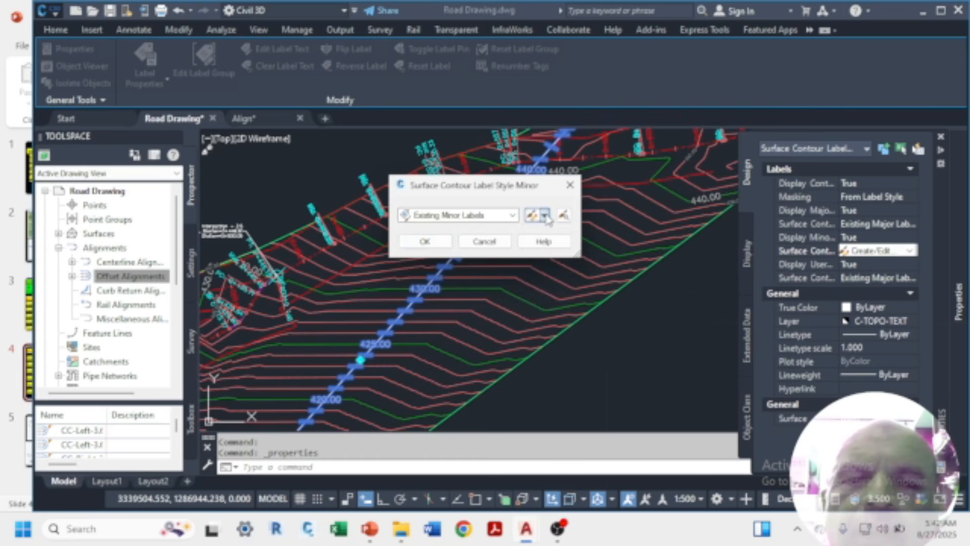
left_click(545, 216)
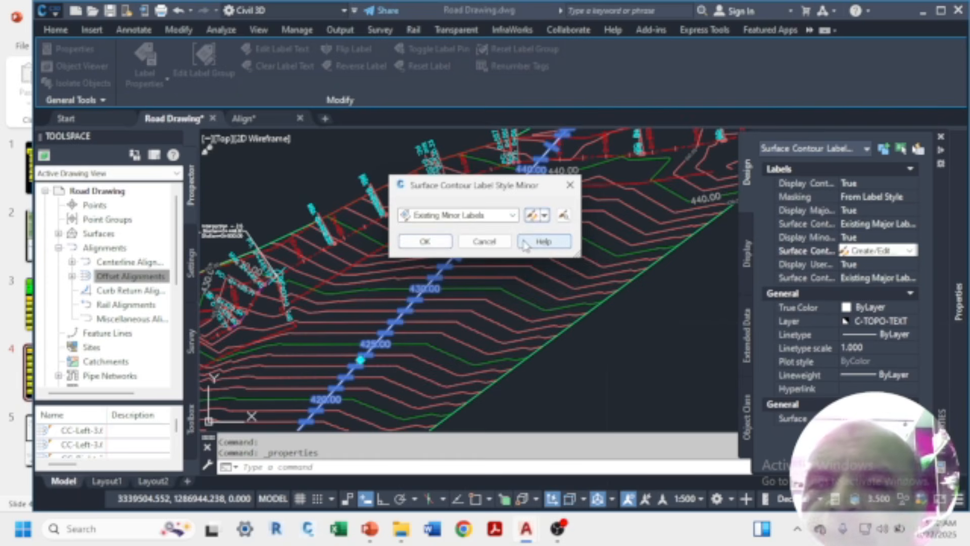
left_click(484, 241)
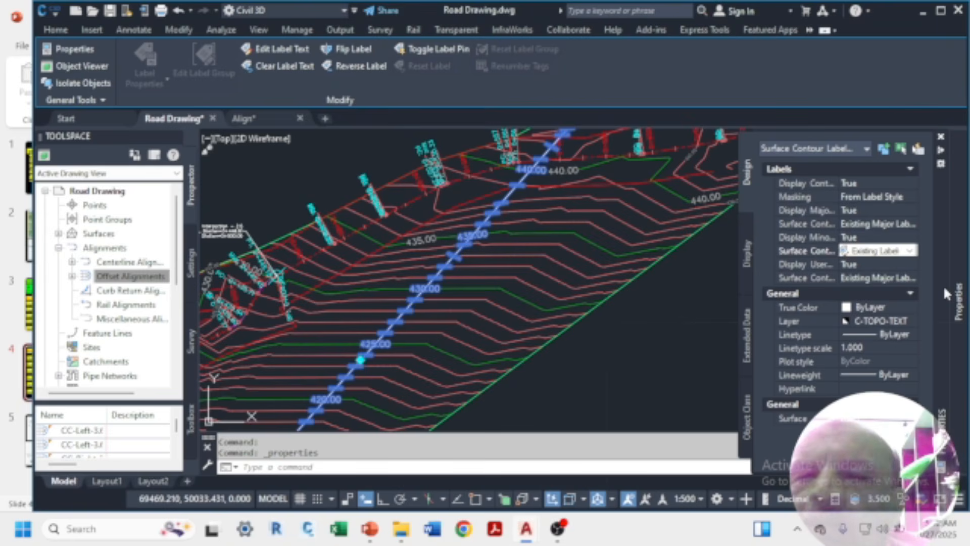
- Choose Proposed Minor Labels as the label line's user-defined contour label style and open that style for editing
left_click(908, 281)
left_click(911, 278)
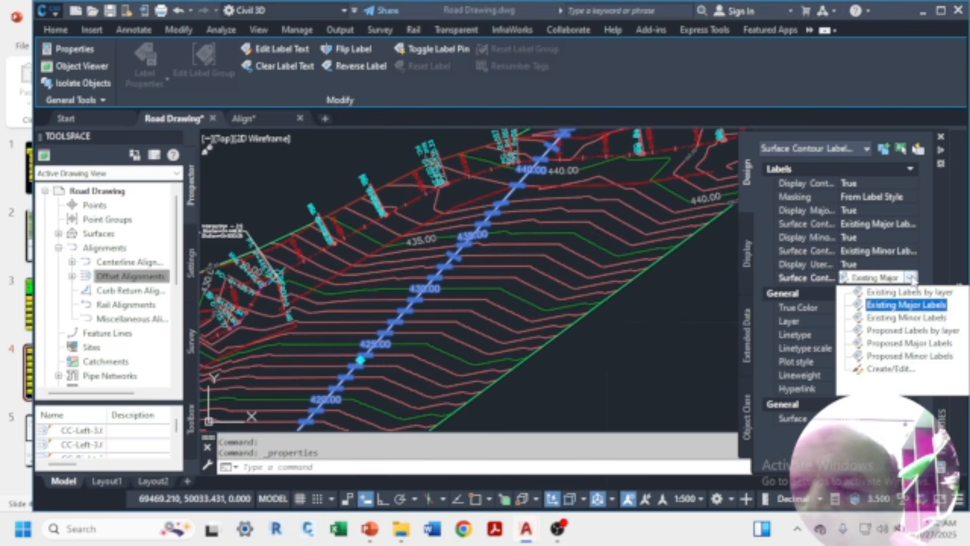
left_click(900, 372)
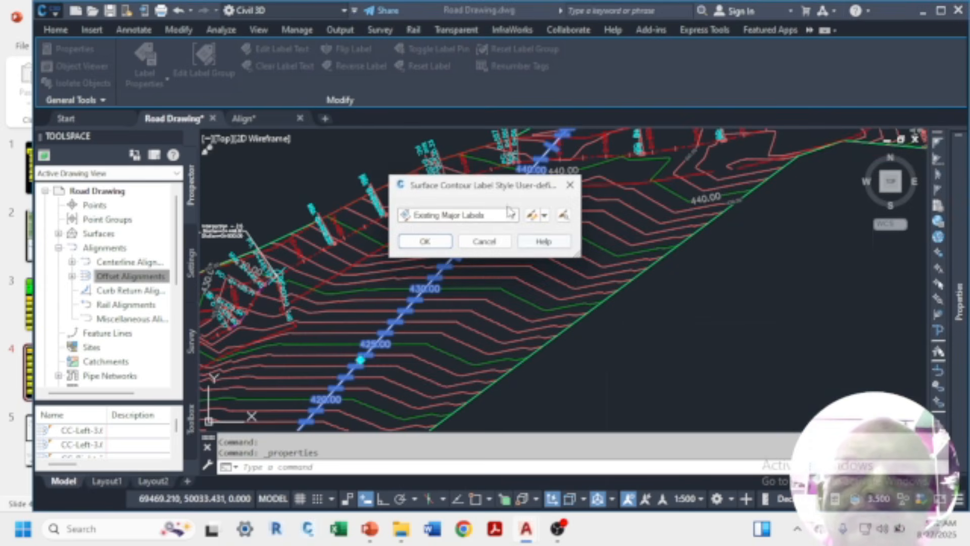
left_click(513, 215)
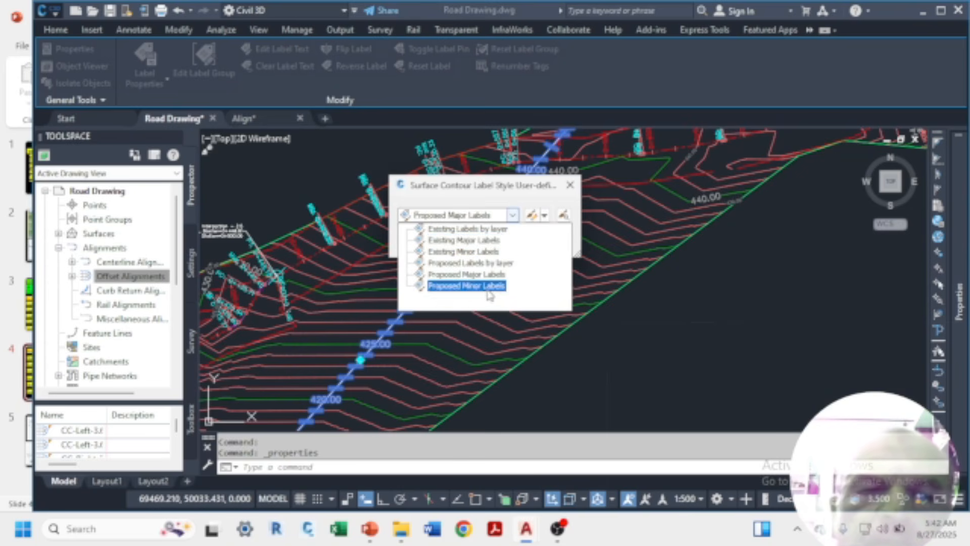
left_click(467, 286)
left_click(544, 216)
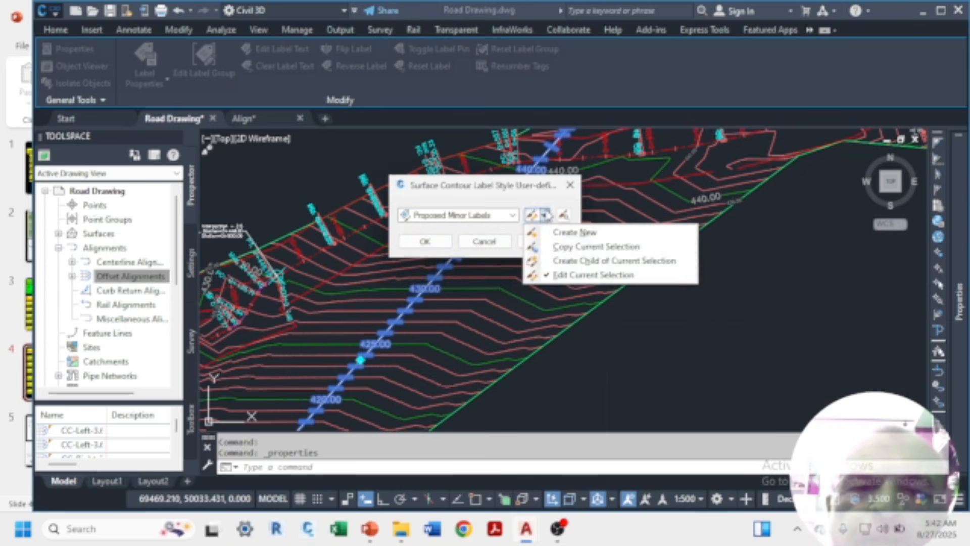
left_click(581, 275)
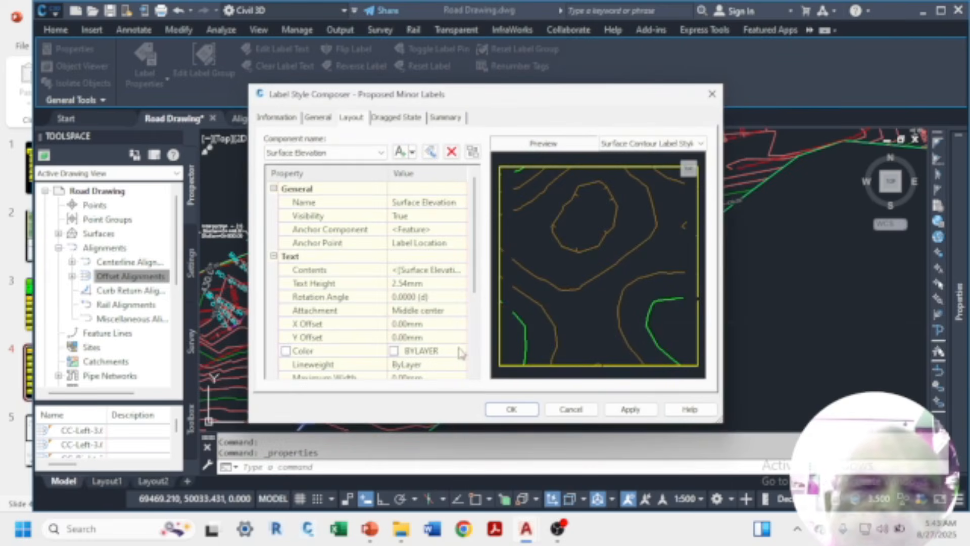
- Set the text height of the Surface Elevation component in the Proposed Minor Labels style to 5 mm
left_click(433, 273)
left_click(431, 283)
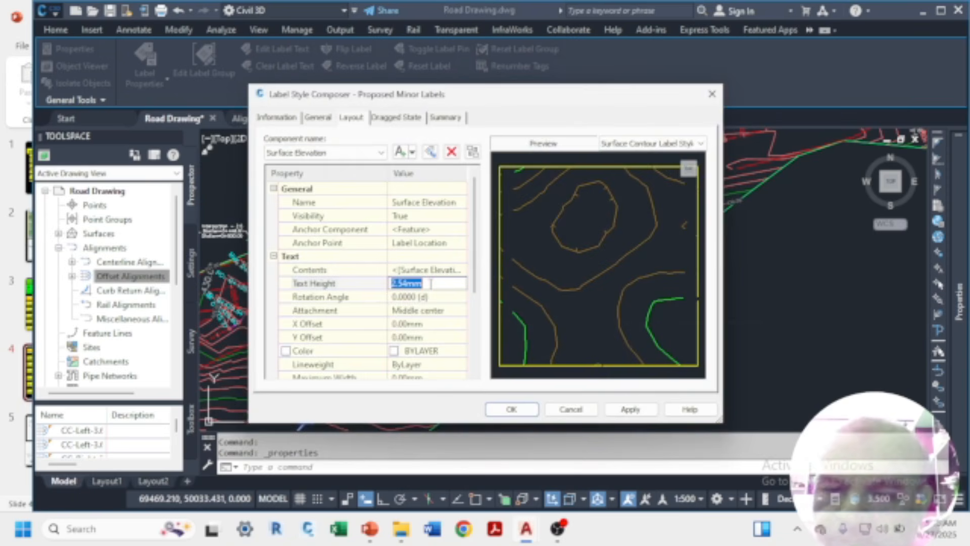
type("5")
key("Return")
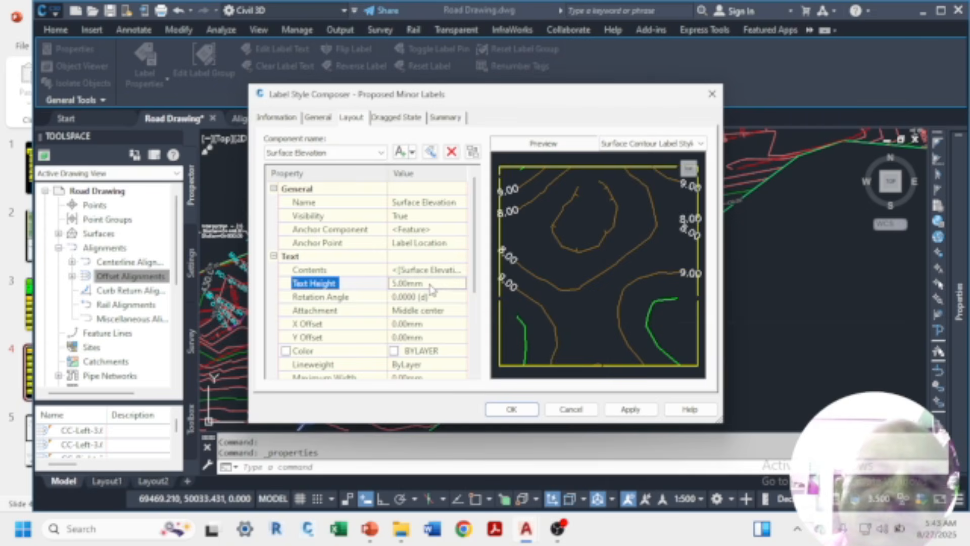
- Review the properties available for the Surface Elevation component's label contents and close the text component editor
left_click(461, 272)
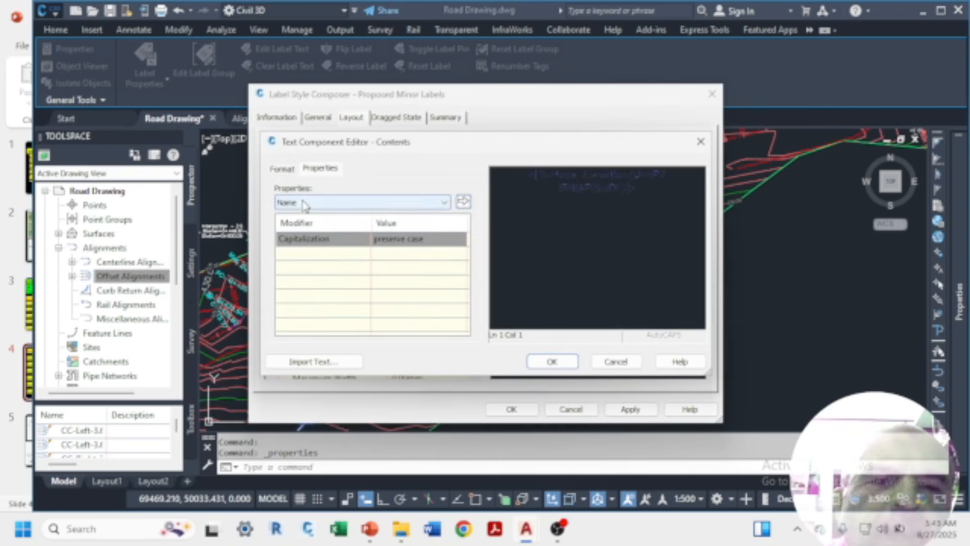
left_click(444, 203)
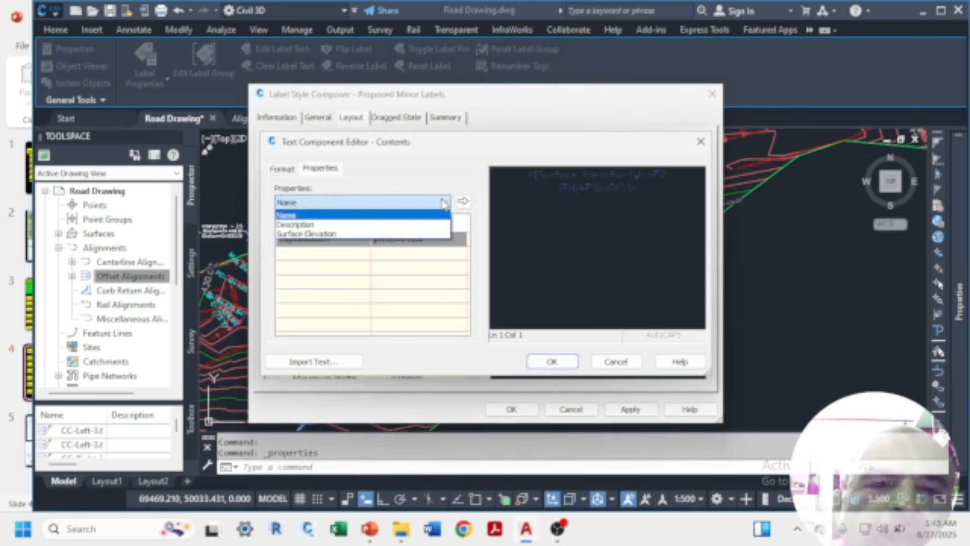
left_click(443, 203)
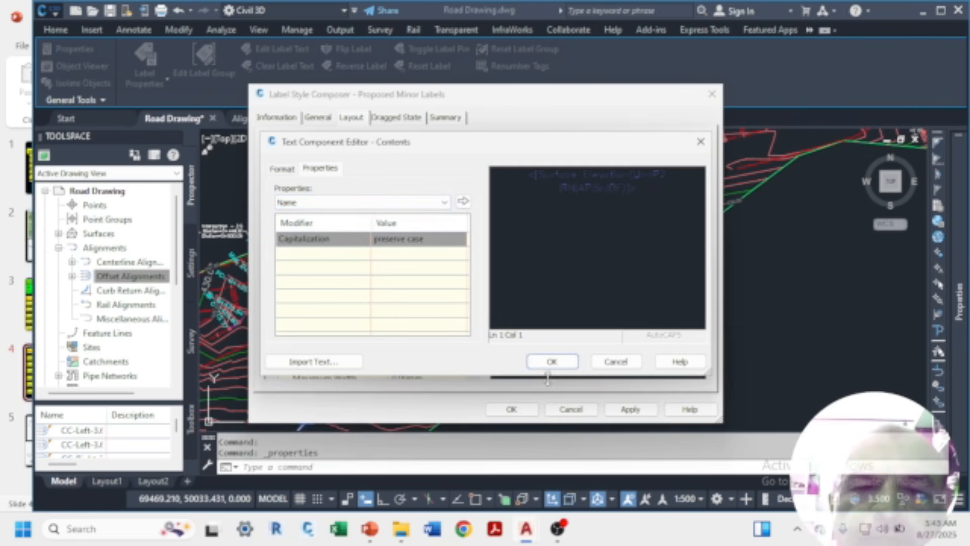
left_click(551, 362)
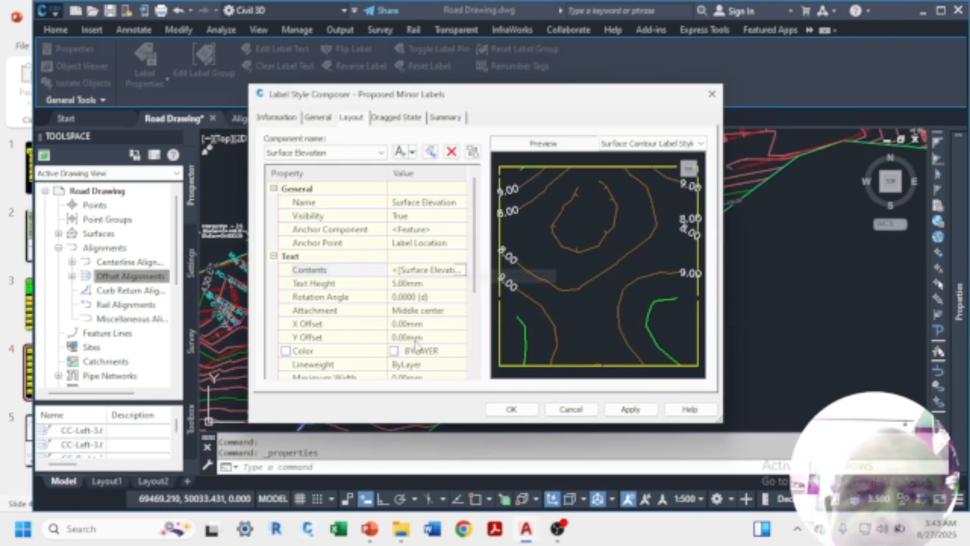
- Set the Surface Elevation component's color to magenta in the Proposed Minor Labels style and accept the style for the label line
left_click(424, 354)
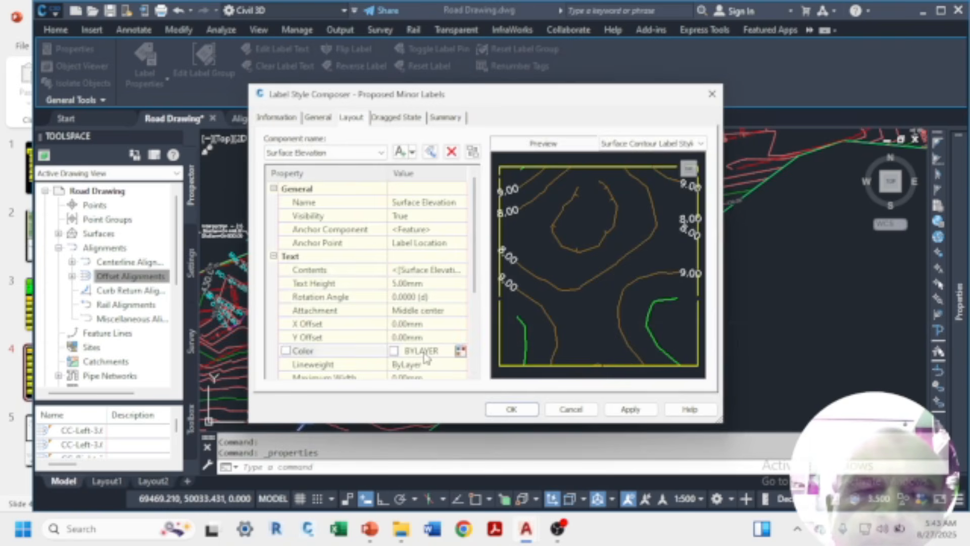
left_click(460, 351)
left_click(438, 294)
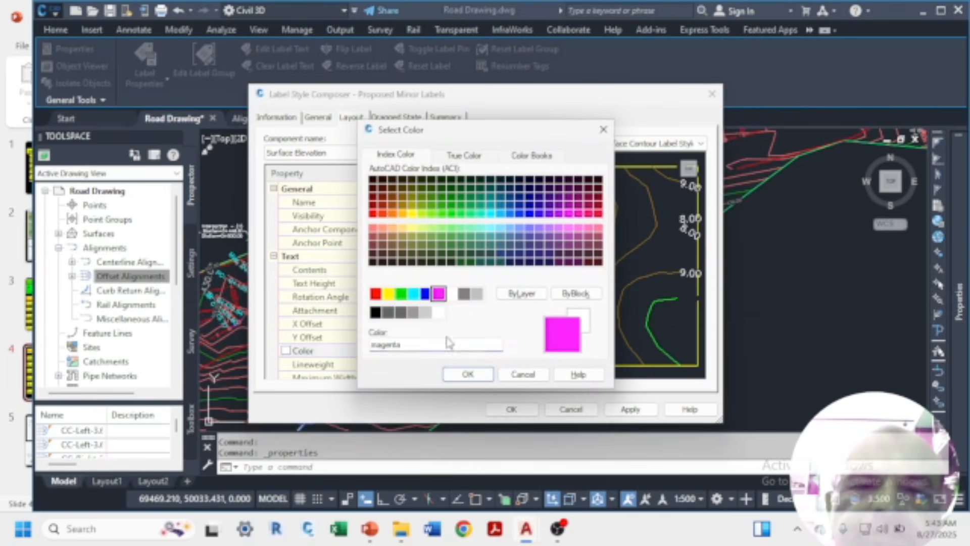
left_click(465, 374)
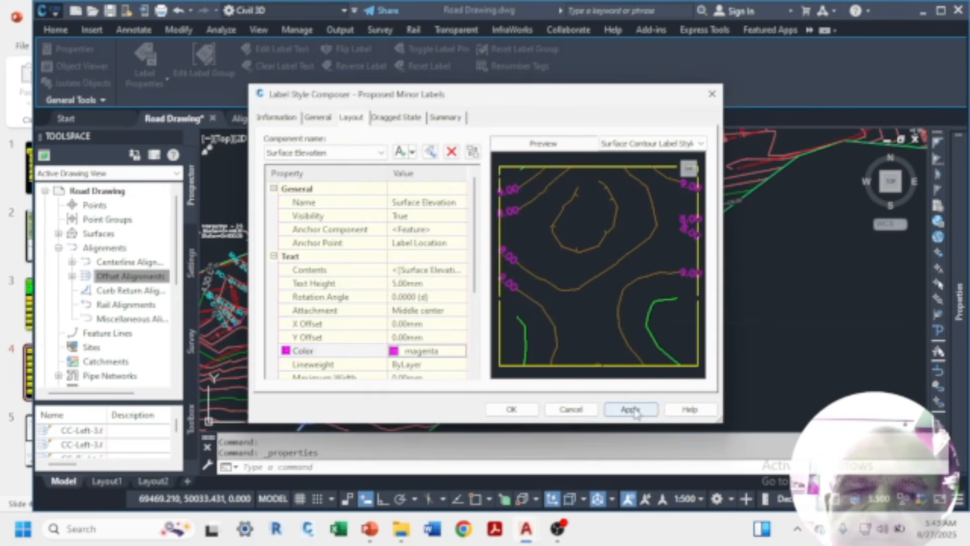
left_click(632, 410)
left_click(512, 409)
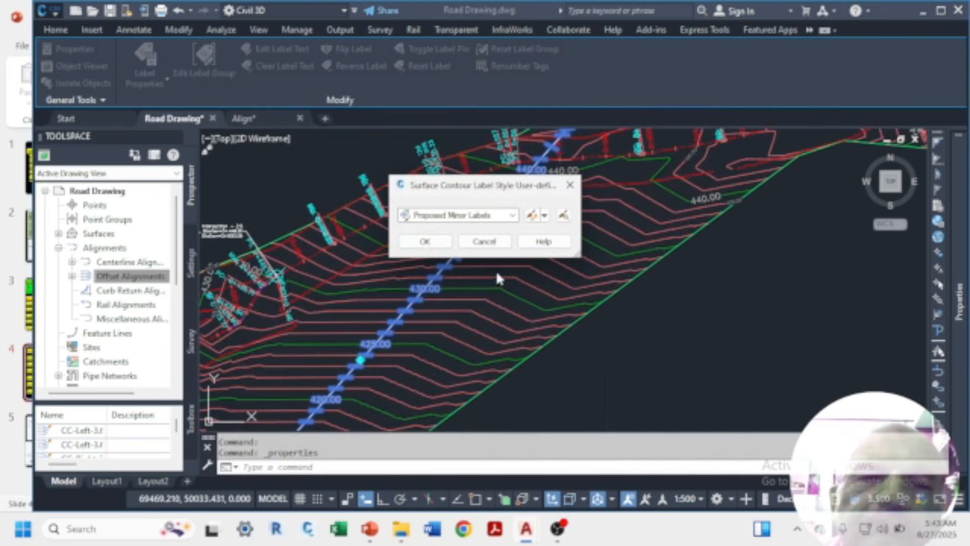
left_click(423, 242)
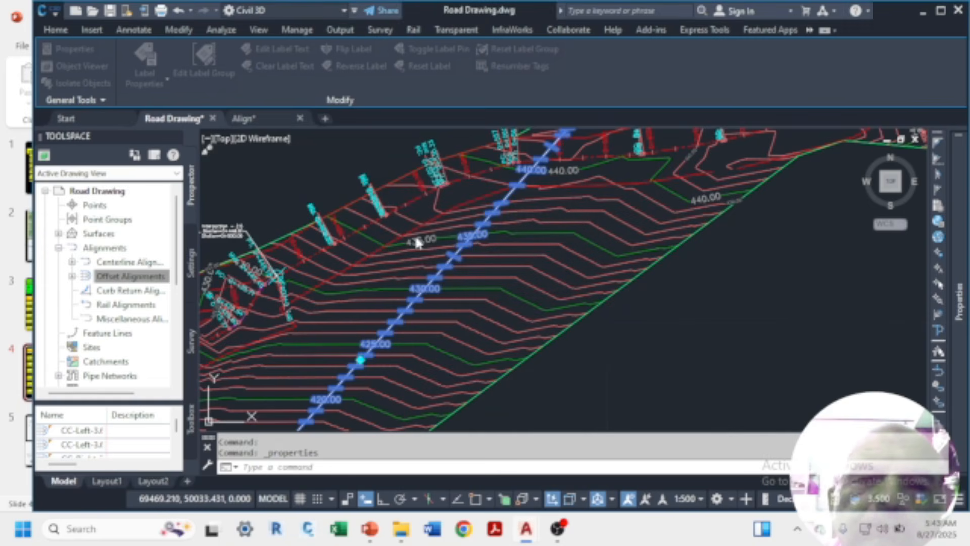
- Inspect the contour labels along the selected label line and clear the selection
scroll(495, 260, "up", 3)
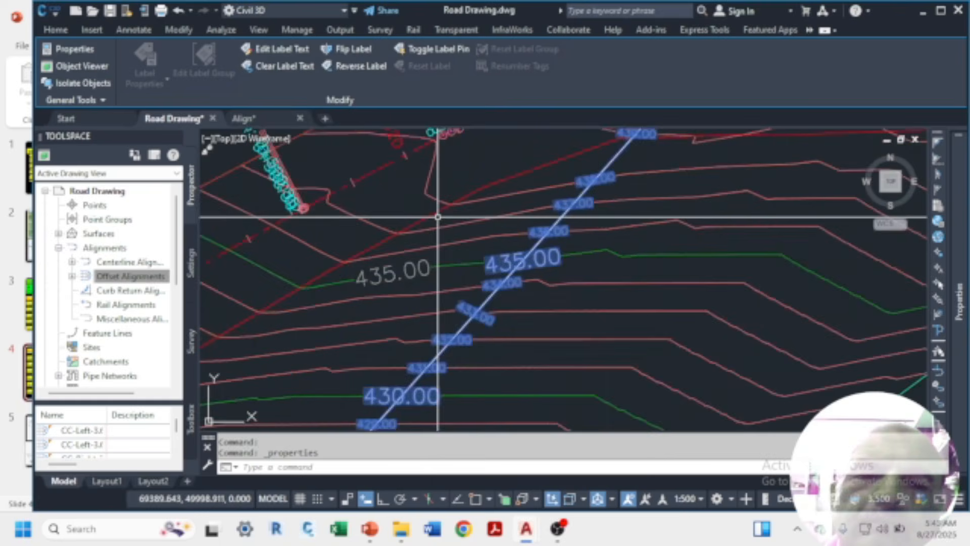
scroll(433, 217, "down", 8)
left_click(573, 291)
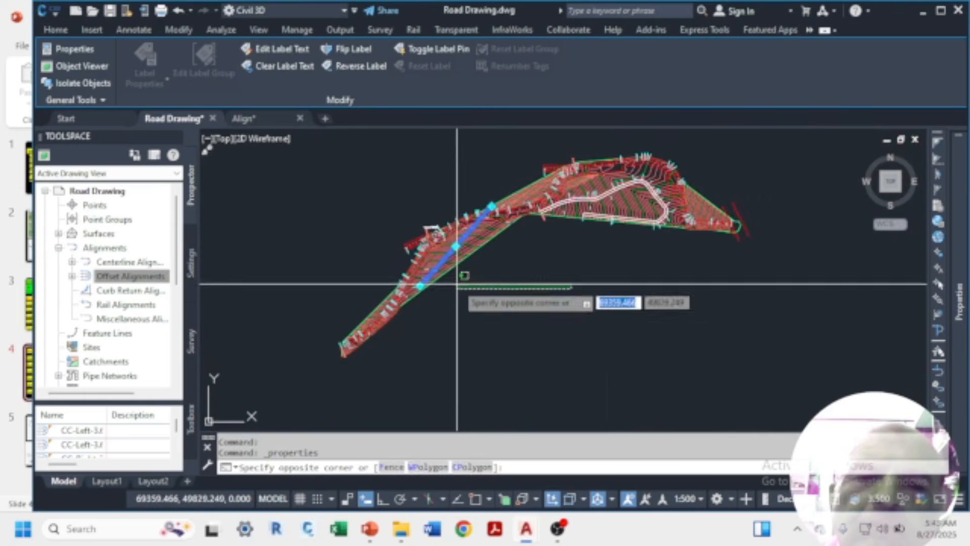
key("Escape")
key("Escape")
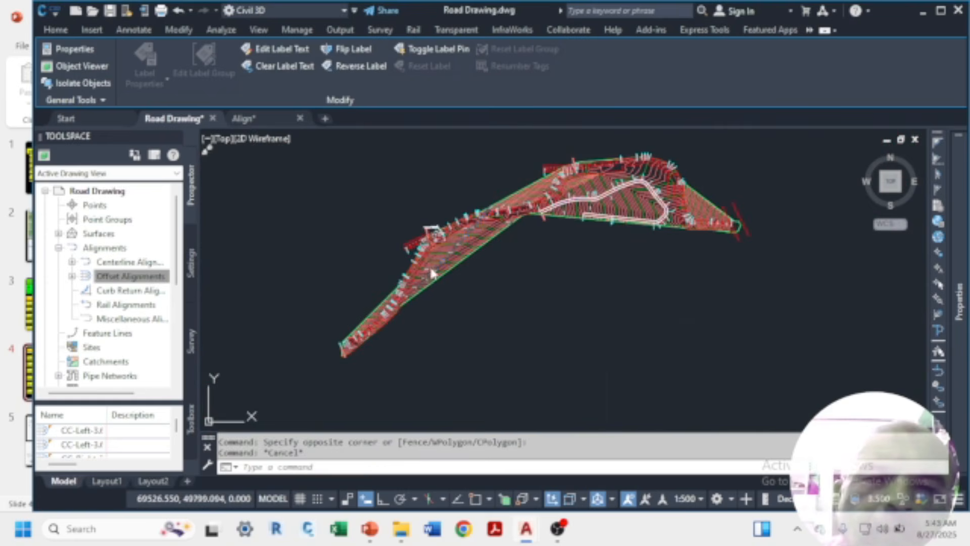
- Examine the labeled contours across the surface and the station labels along the CC road alignment
scroll(427, 269, "up", 6)
scroll(346, 227, "down", 6)
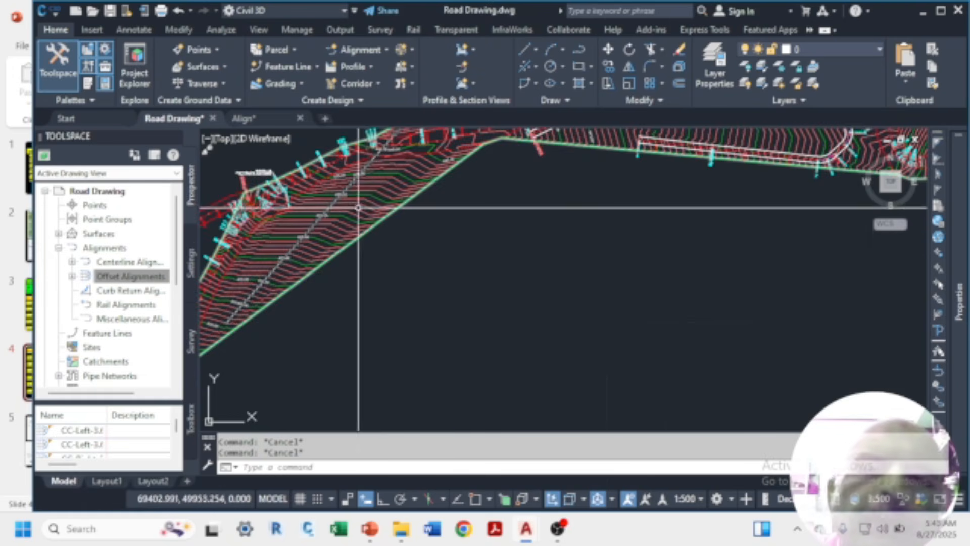
scroll(354, 232, "up", 5)
scroll(361, 278, "down", 5)
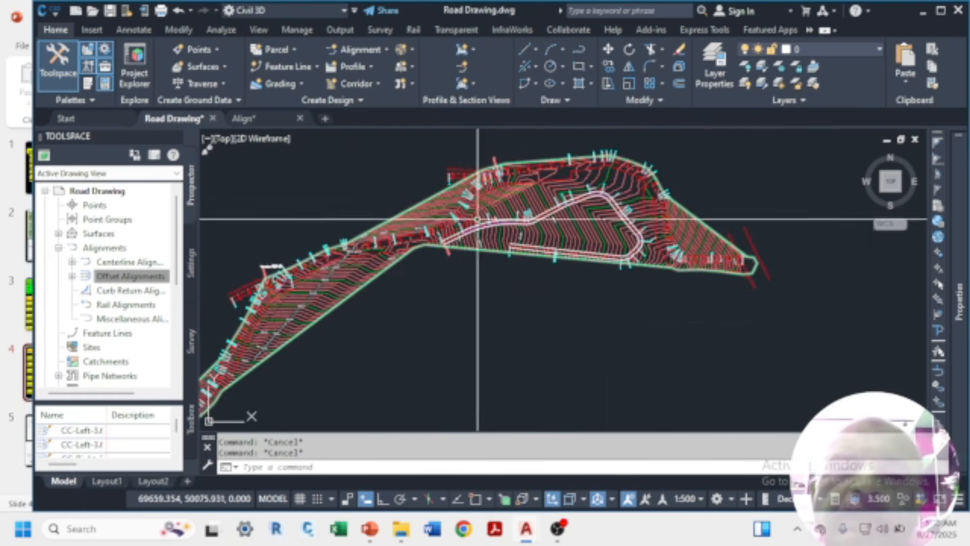
scroll(480, 222, "up", 3)
scroll(565, 205, "up", 3)
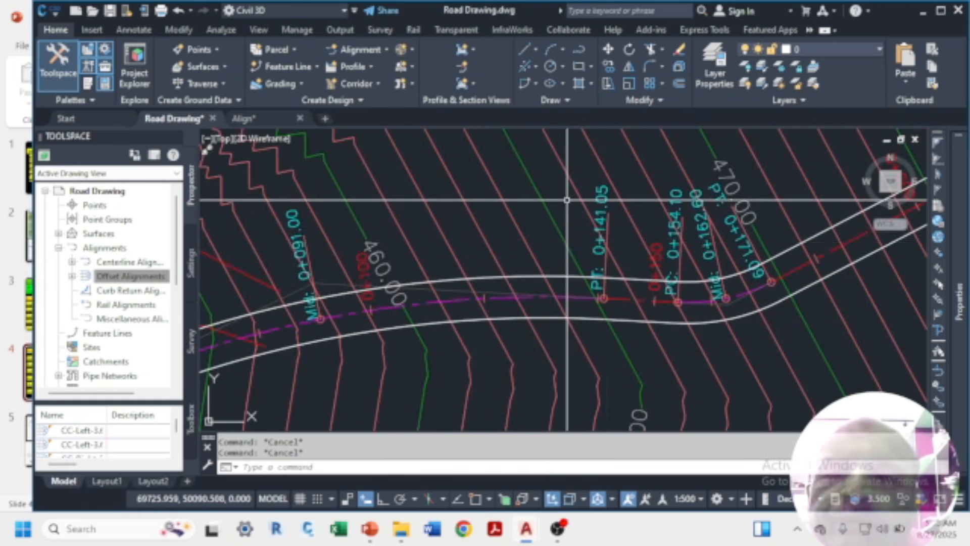
scroll(472, 263, "down", 5)
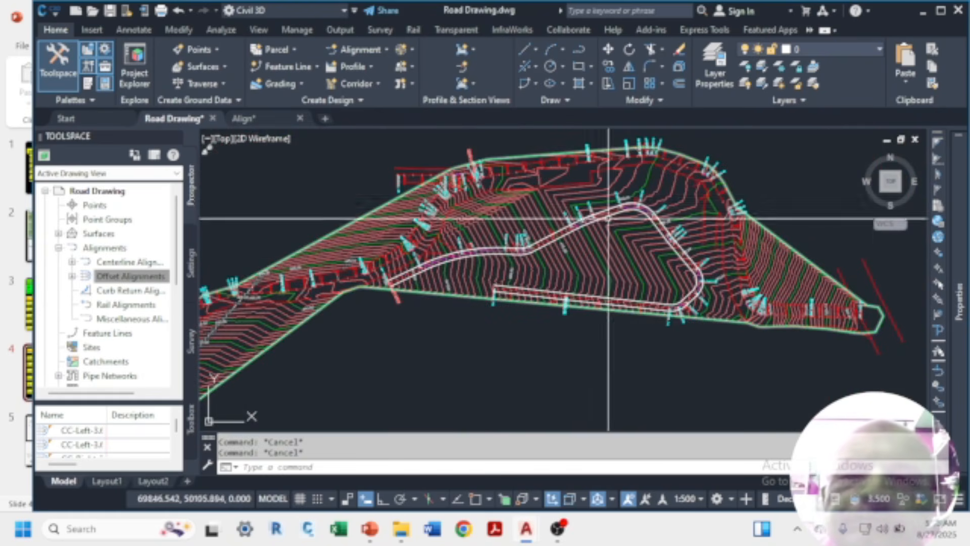
scroll(510, 250, "up", 6)
scroll(554, 234, "down", 2)
scroll(555, 234, "up", 3)
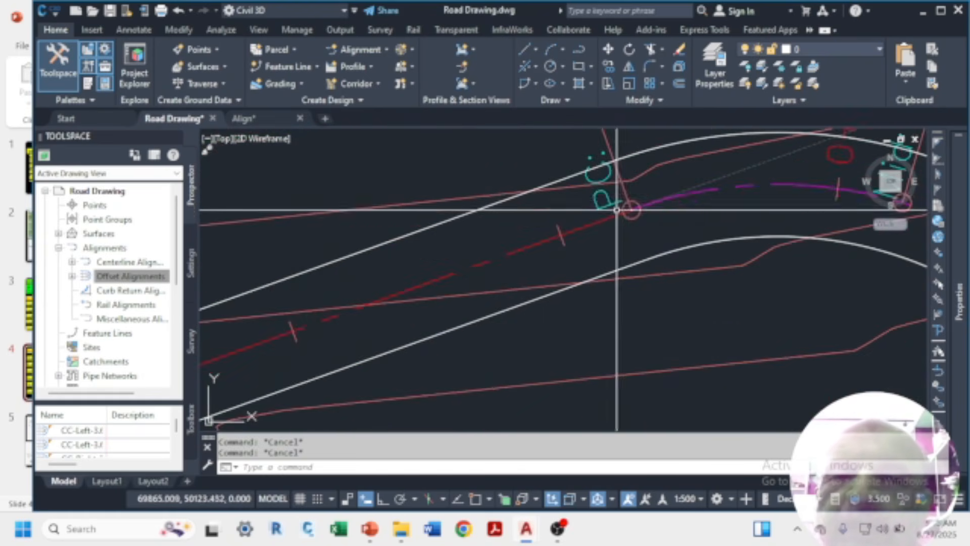
- Select alignment CC and stretch the midpoint of its curve near station 0+300 inward, widening the curve to about 0+263.28 through 0+339.96
left_click(556, 234)
scroll(556, 234, "down", 4)
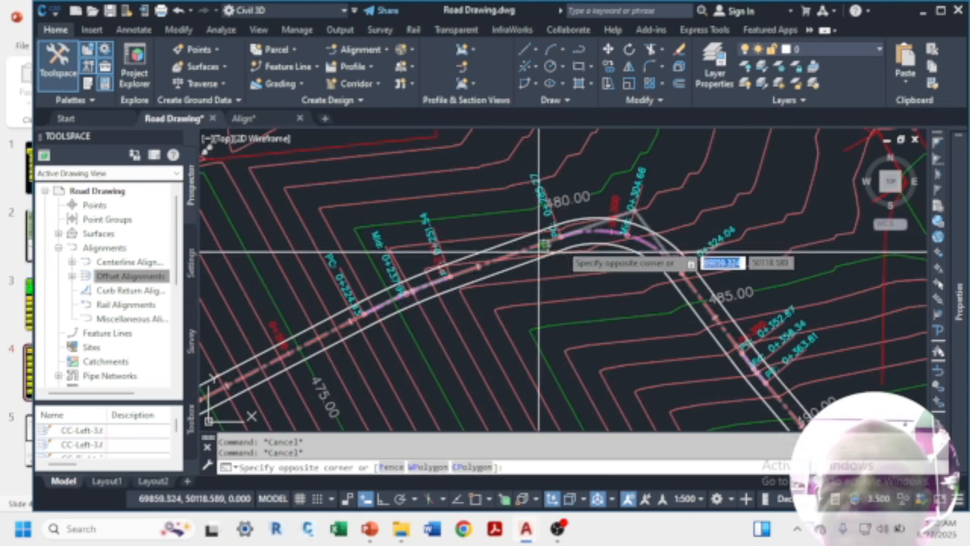
key("Escape")
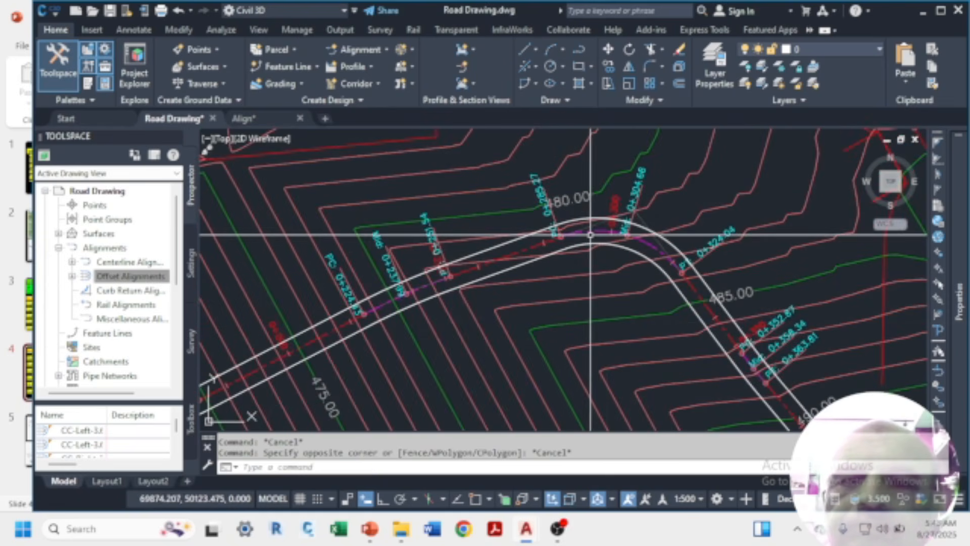
left_click(607, 231)
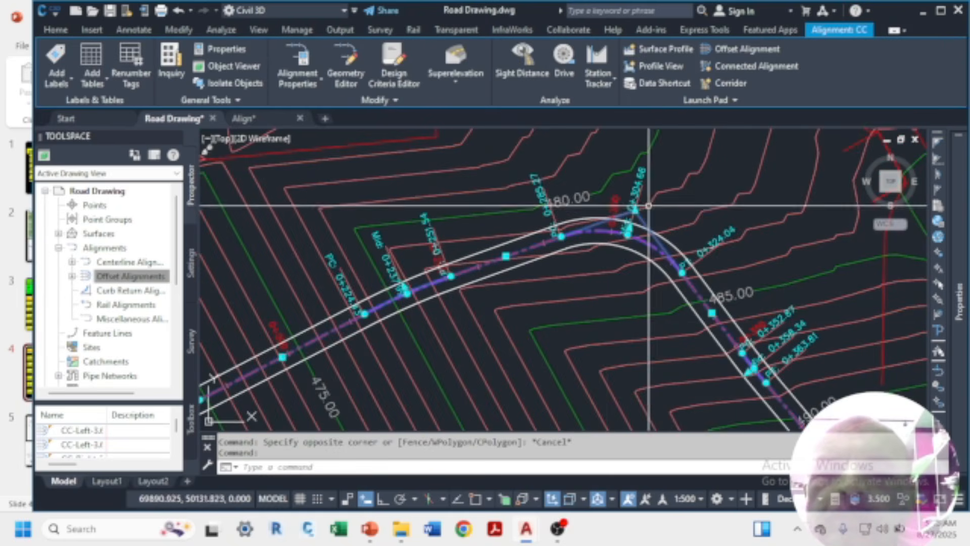
scroll(619, 214, "up", 3)
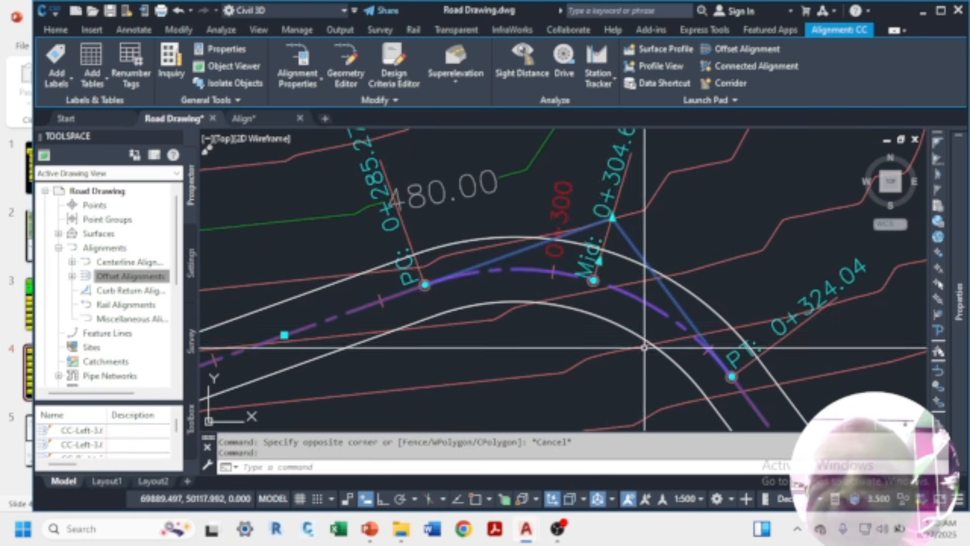
scroll(598, 275, "up", 1)
scroll(596, 278, "down", 4)
scroll(595, 287, "up", 3)
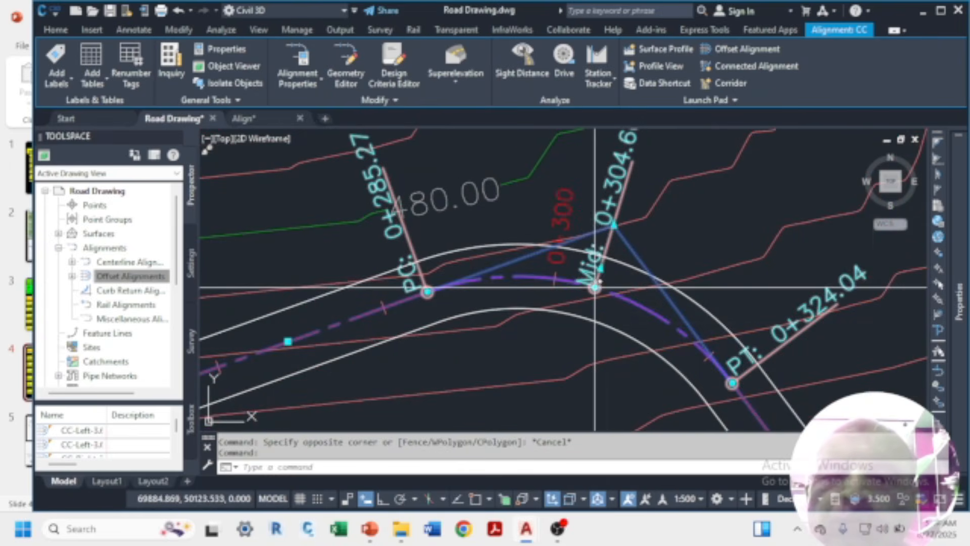
left_click(594, 287)
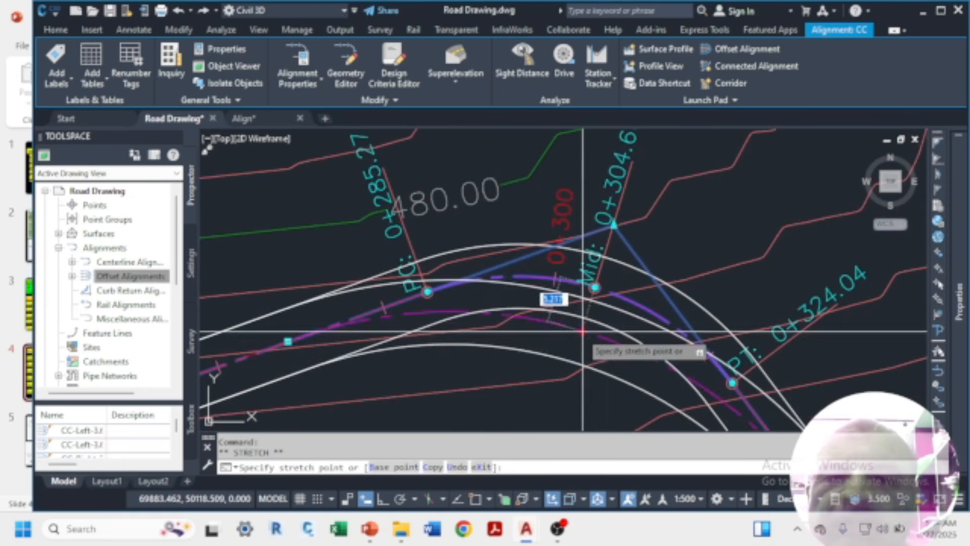
left_click(577, 348)
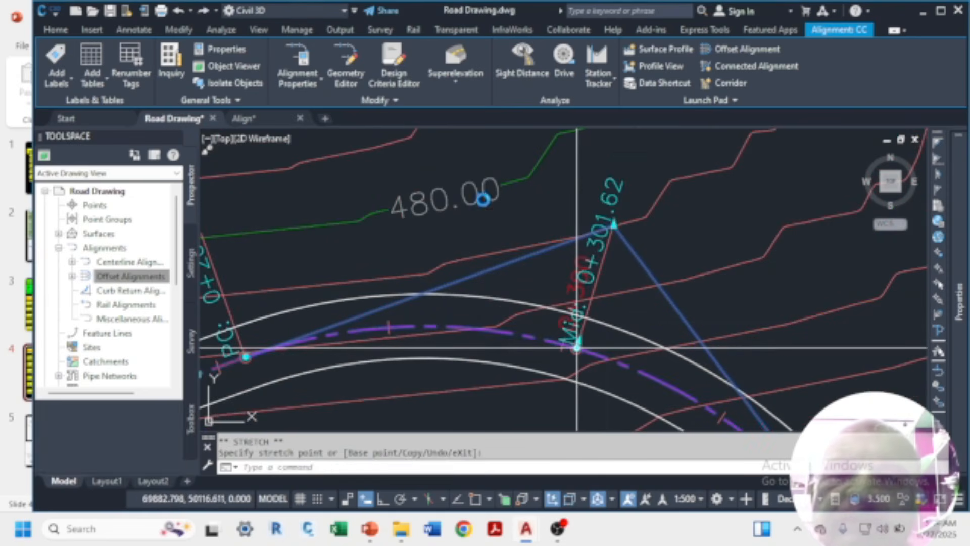
- Stretch the same curve's midpoint outward toward its intersection point, so the curve runs from about station 0+283.17 to 0+325.56
scroll(575, 339, "down", 5)
scroll(508, 264, "down", 3)
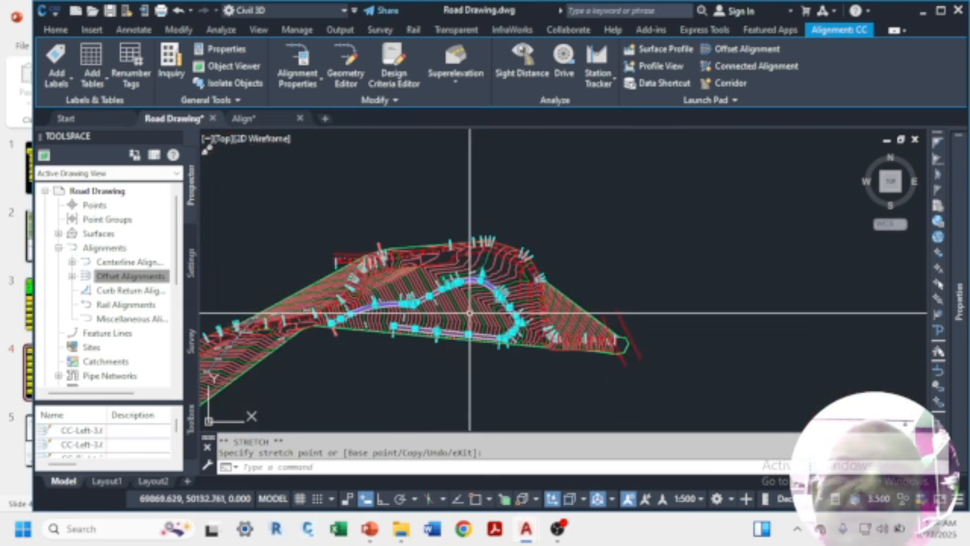
scroll(455, 221, "up", 6)
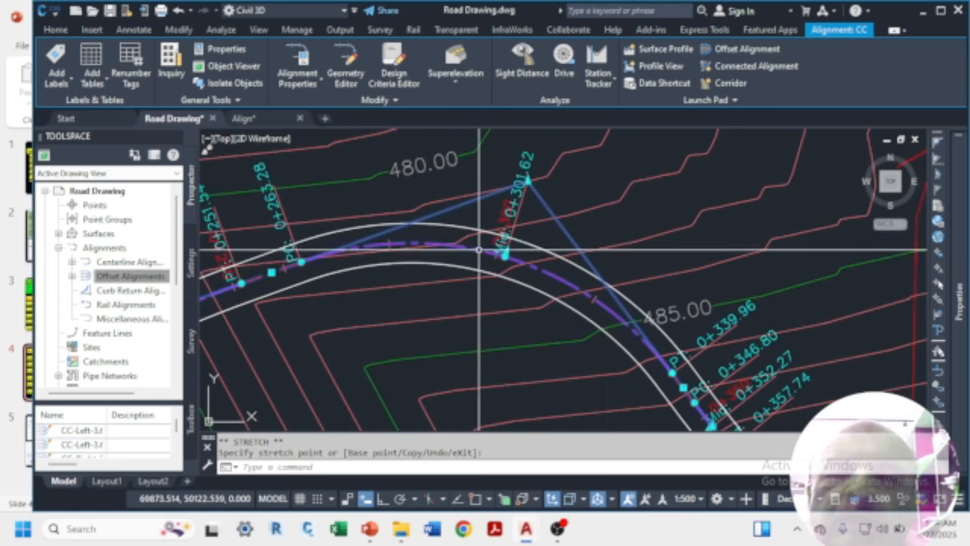
left_click(506, 254)
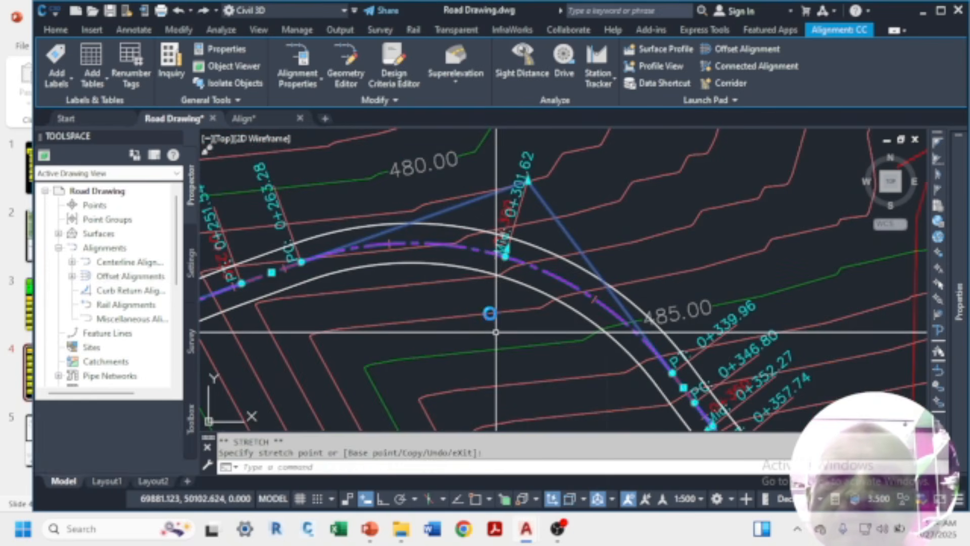
left_click(512, 258)
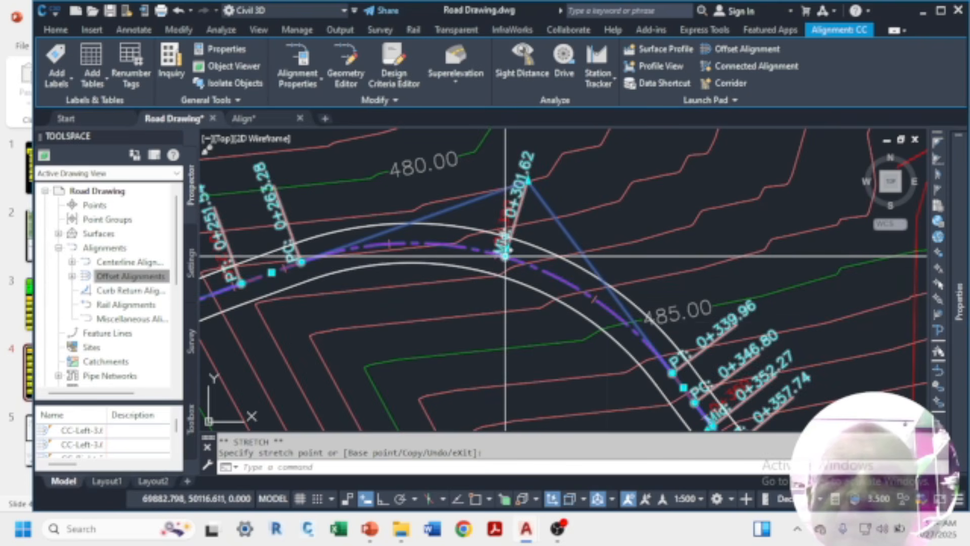
left_click(507, 256)
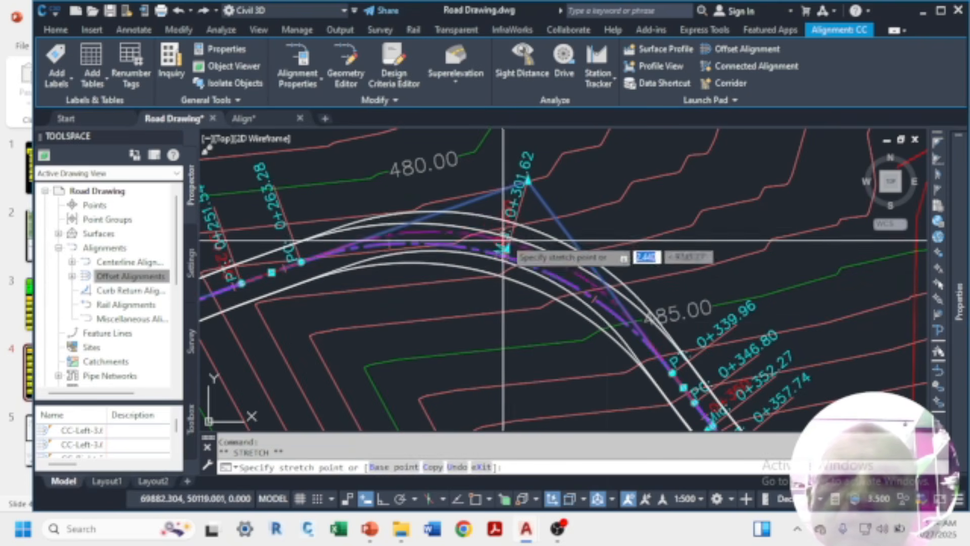
left_click(512, 221)
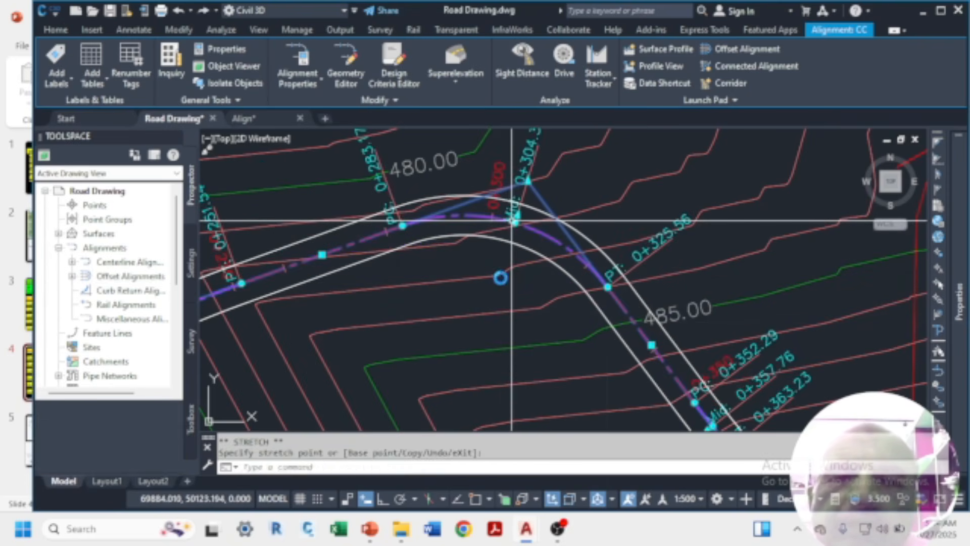
- Stretch the end point of the curve near station 0+171 along the tangent to about station 0+181.87
scroll(526, 225, "down", 6)
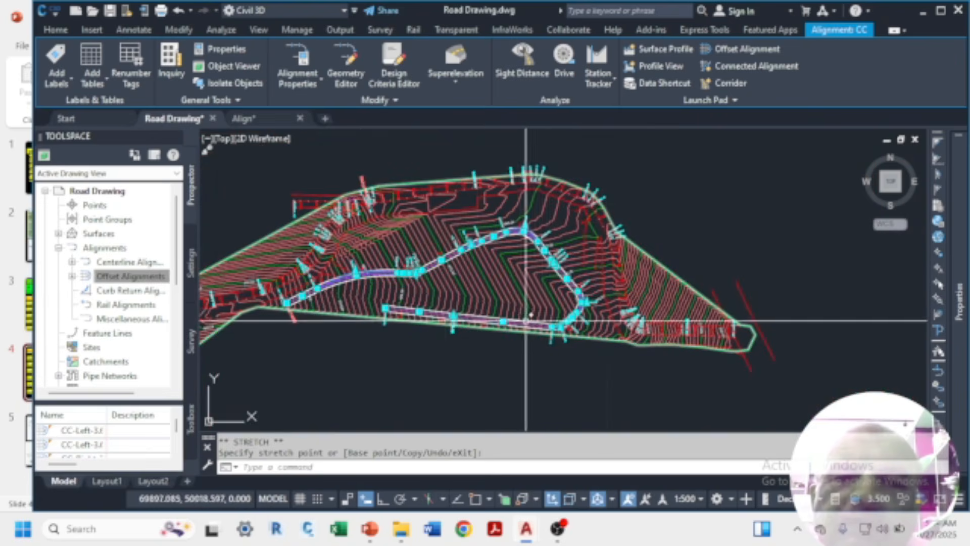
scroll(429, 269, "up", 5)
scroll(395, 292, "up", 6)
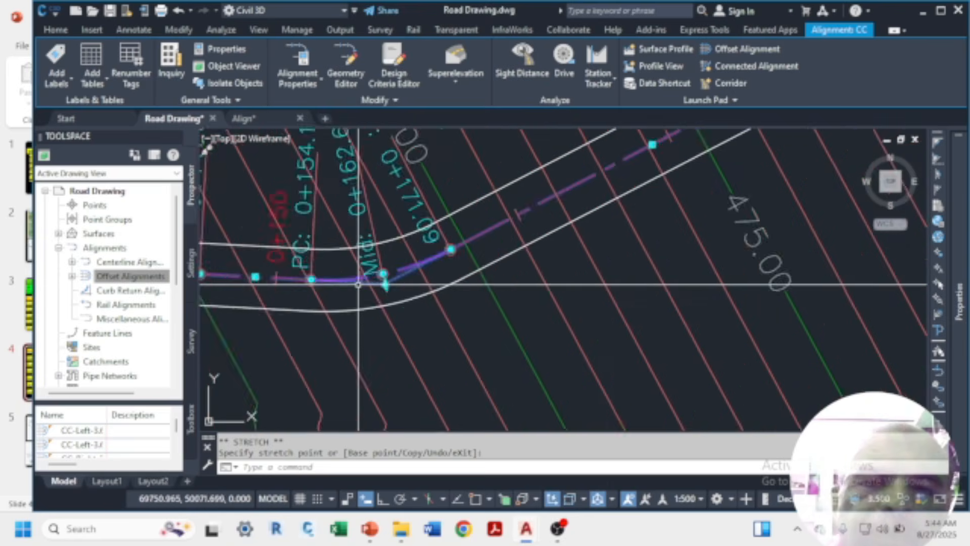
scroll(528, 237, "down", 3)
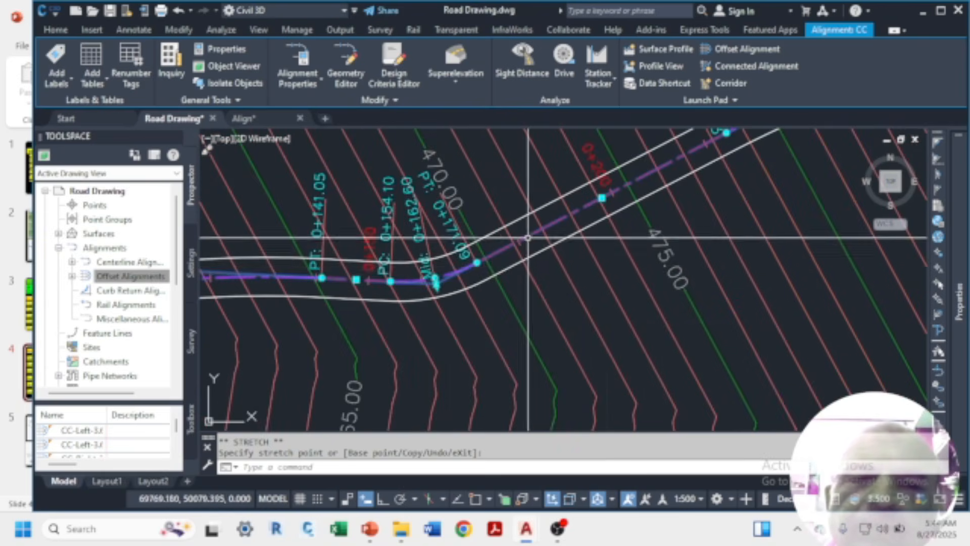
left_click(478, 262)
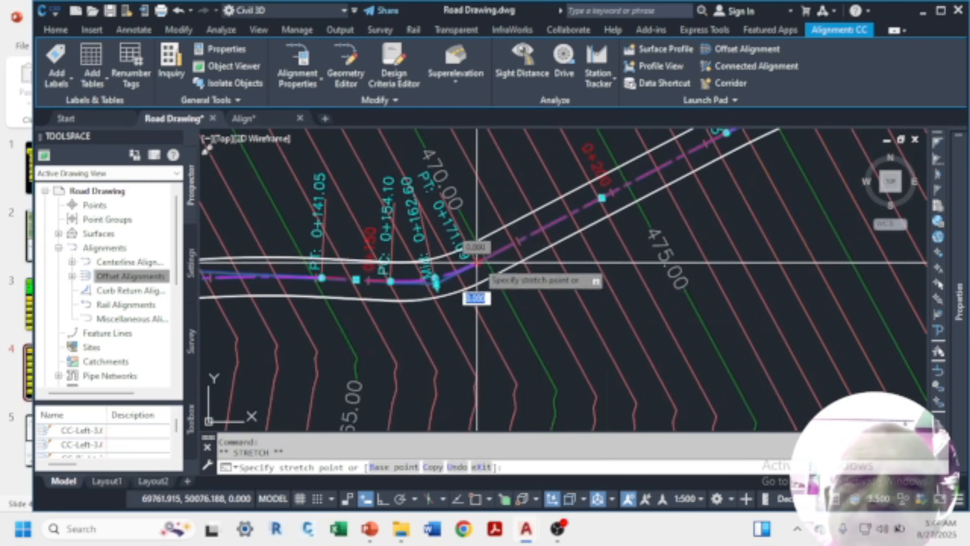
left_click(528, 232)
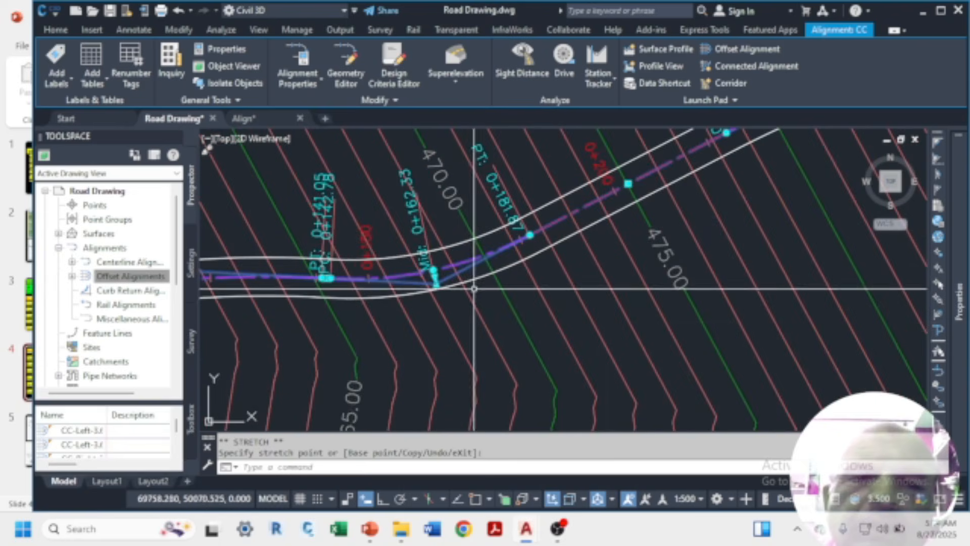
- Clear the alignment selection at the curve near station 0+300 and review the available alignment creation methods
scroll(528, 263, "down", 2)
scroll(568, 246, "down", 4)
scroll(569, 247, "up", 5)
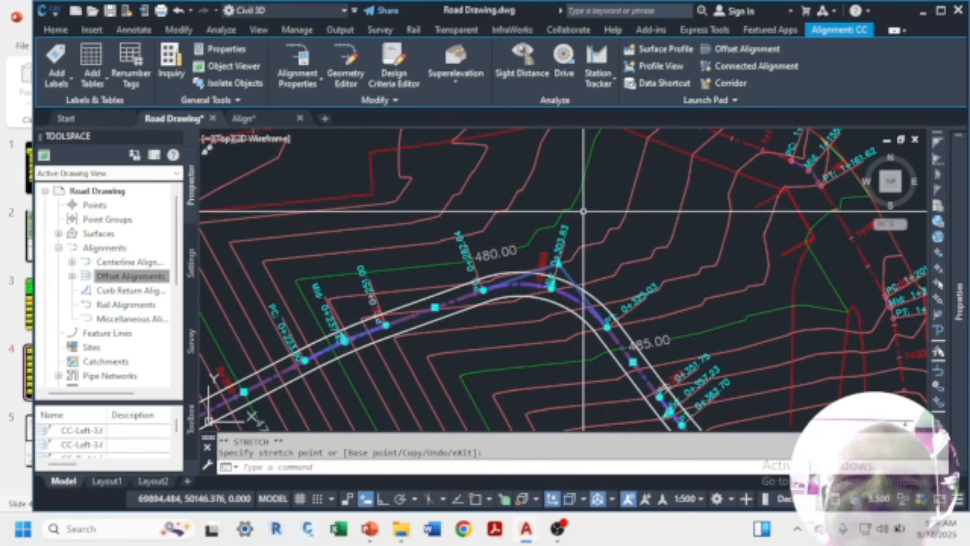
scroll(569, 246, "up", 4)
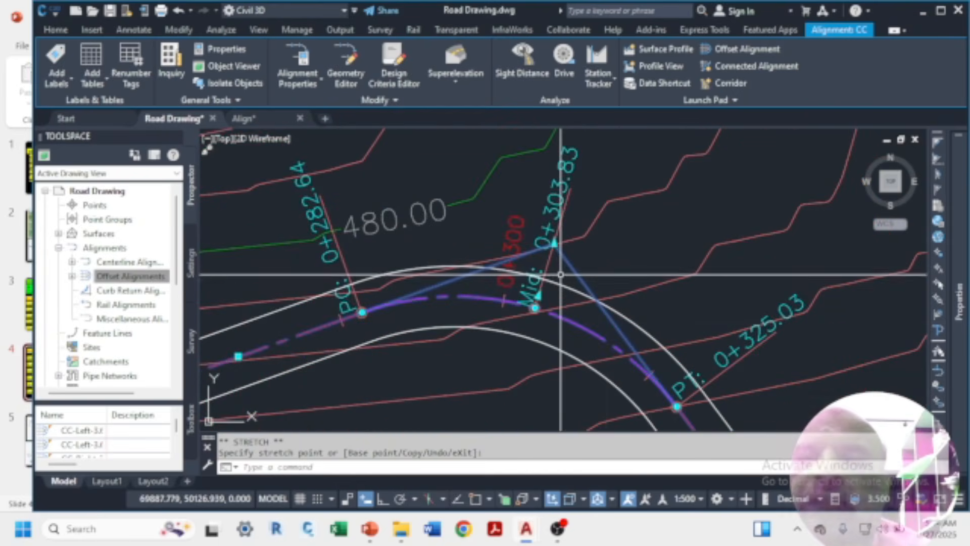
key("Escape")
key("Escape")
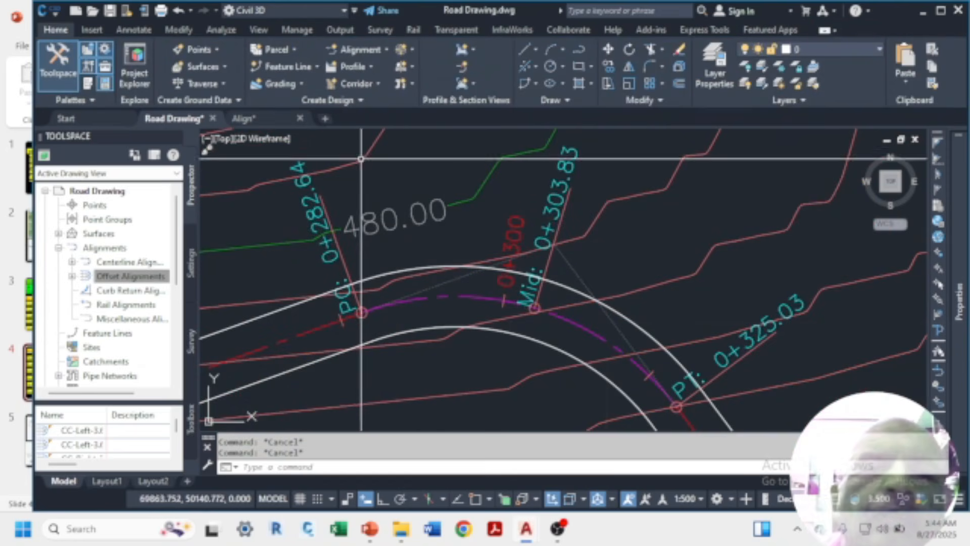
left_click(387, 48)
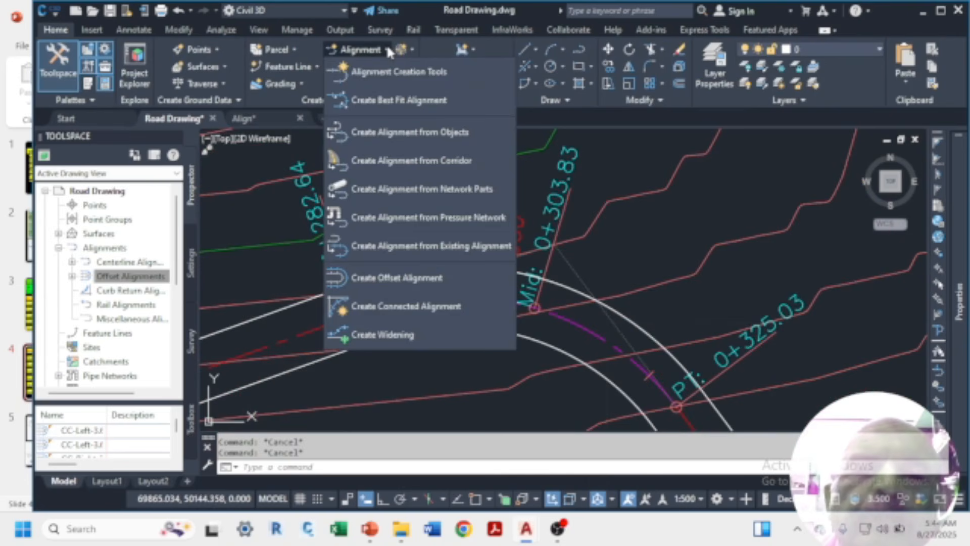
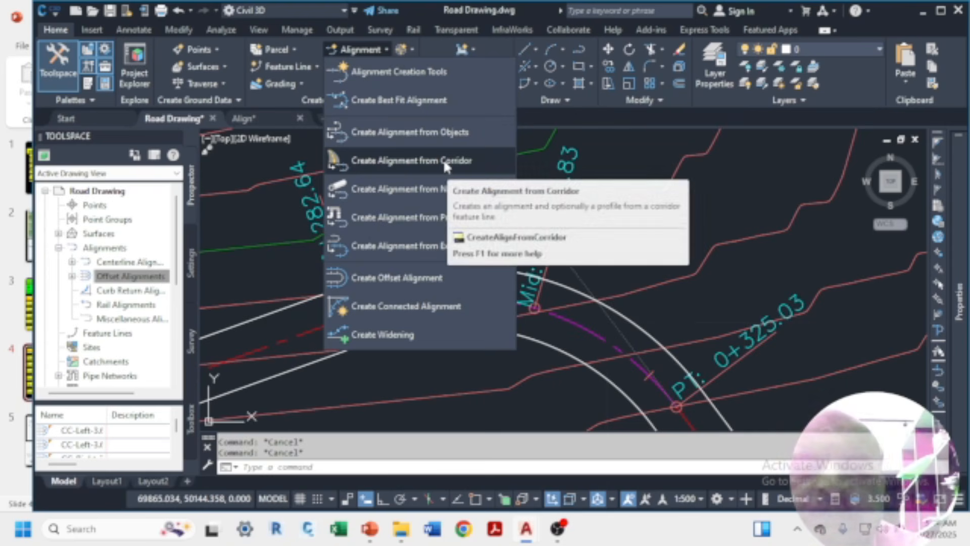
key("Escape")
- Inspect the display and grip edit design settings of alignment CC's Proposed C-C style, leaving them as they are
scroll(480, 237, "down", 4)
scroll(498, 277, "up", 4)
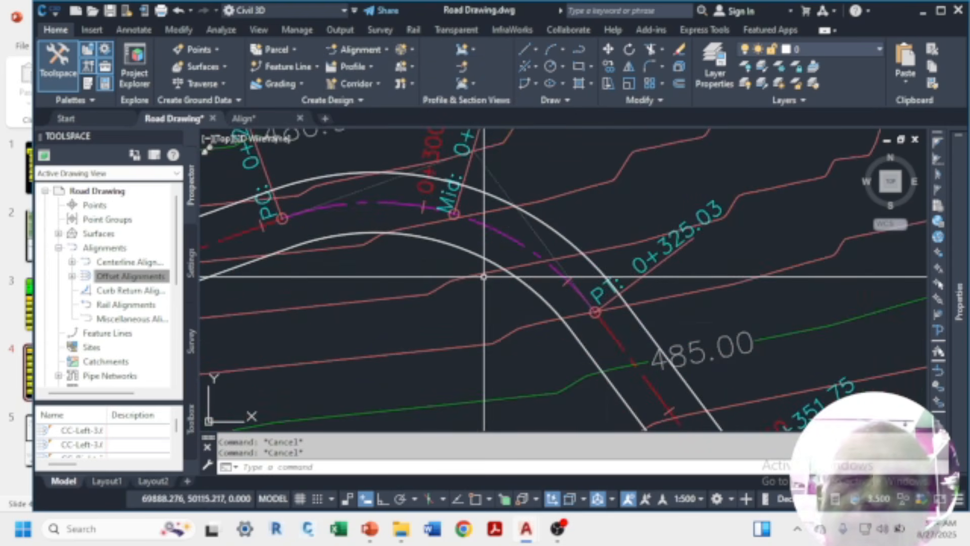
left_click(496, 232)
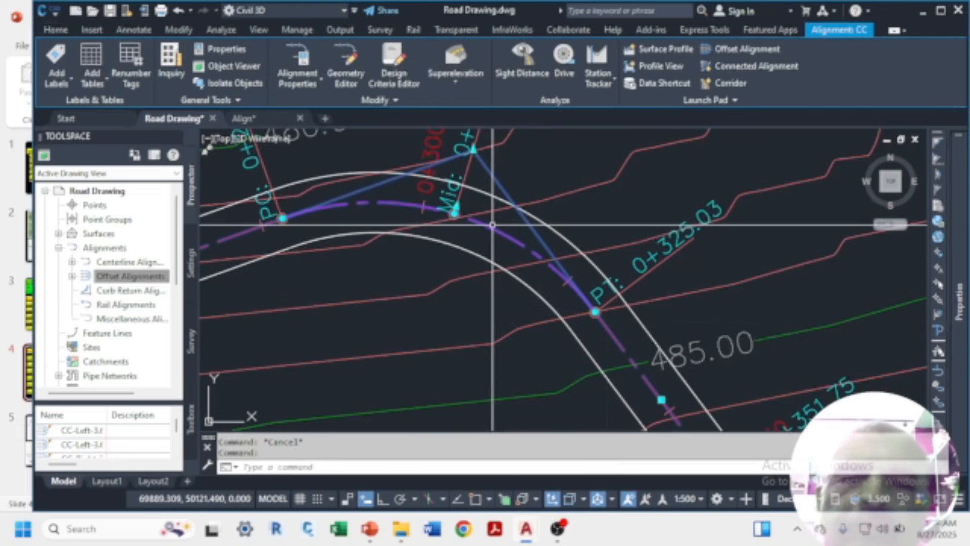
right_click(495, 233)
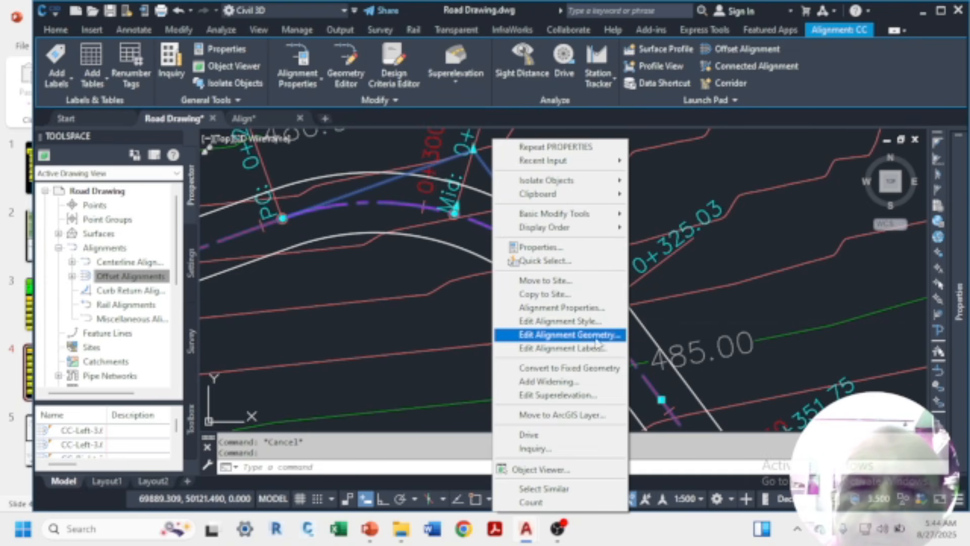
left_click(560, 321)
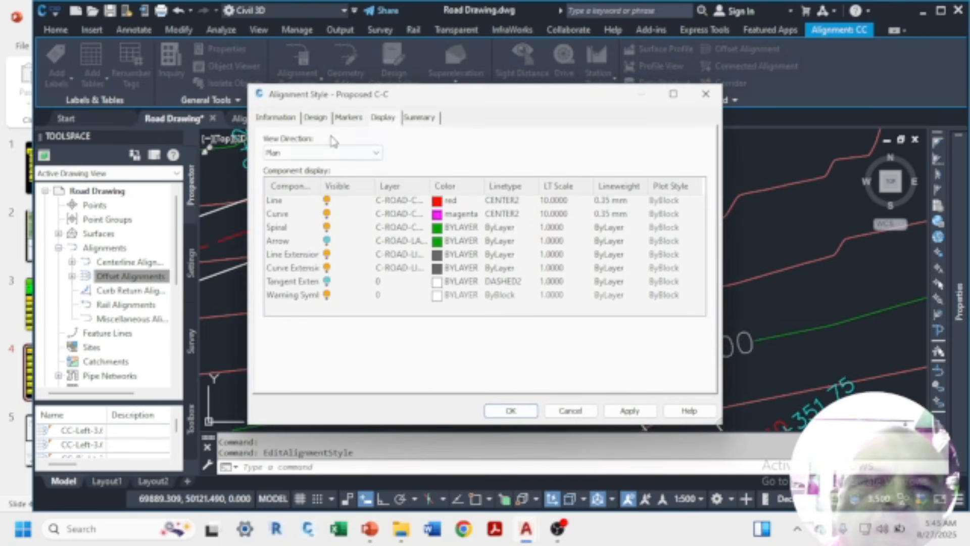
left_click(316, 118)
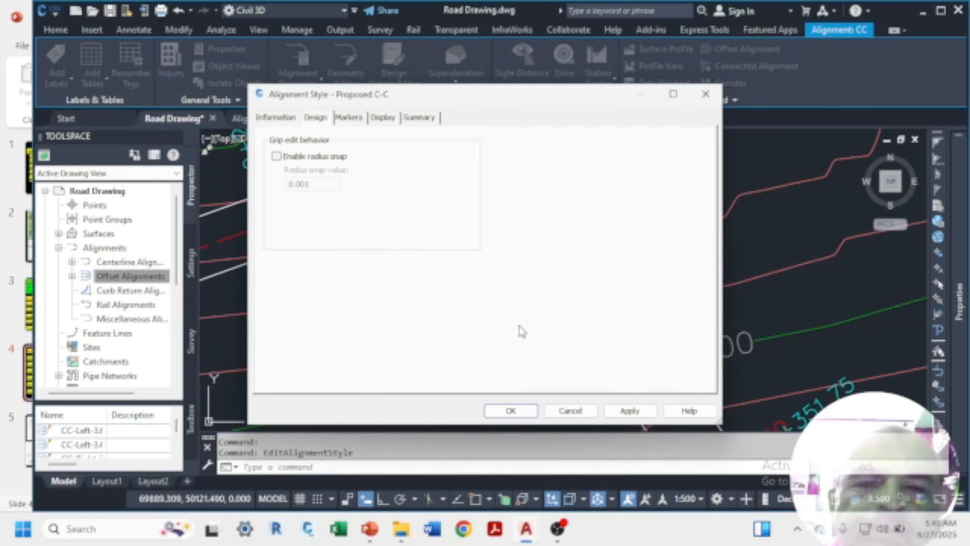
left_click(577, 412)
- Examine the road alignments and contours across the whole surface in plan
scroll(543, 225, "down", 12)
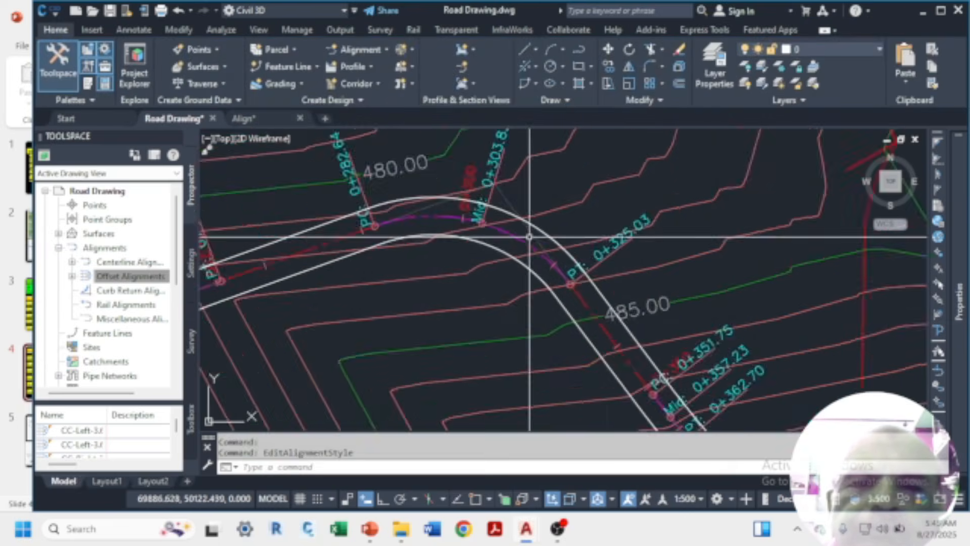
scroll(530, 324, "up", 5)
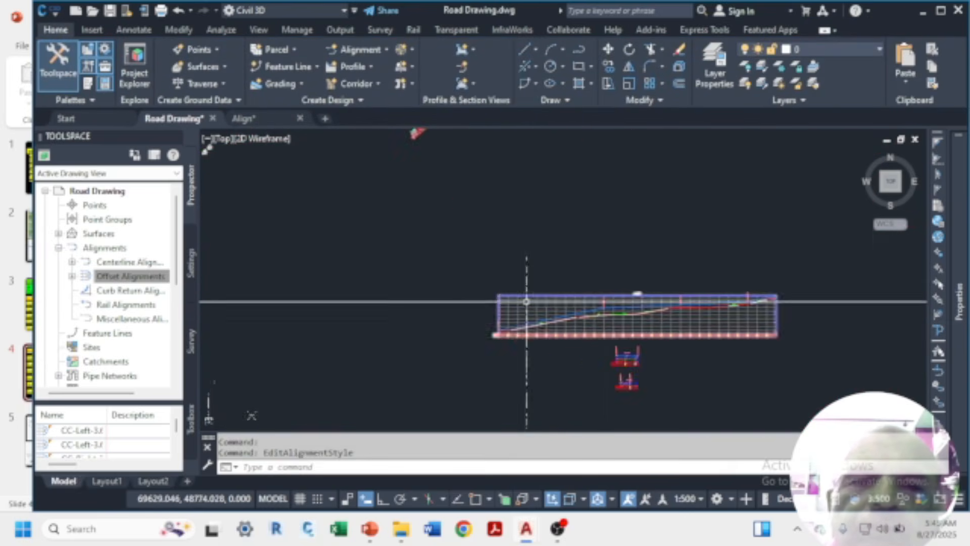
scroll(525, 253, "down", 5)
scroll(523, 226, "up", 6)
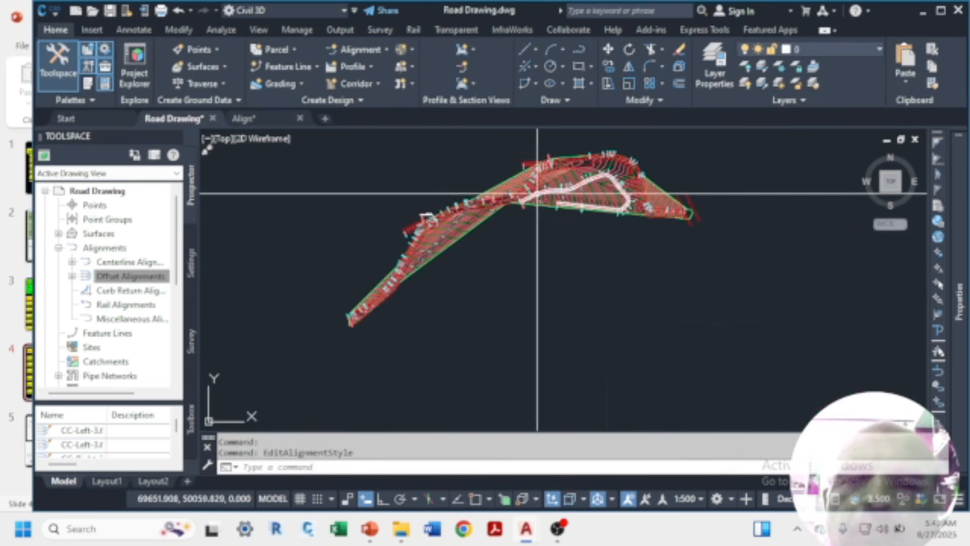
key("Escape")
key("Escape")
scroll(508, 191, "up", 6)
scroll(506, 189, "up", 2)
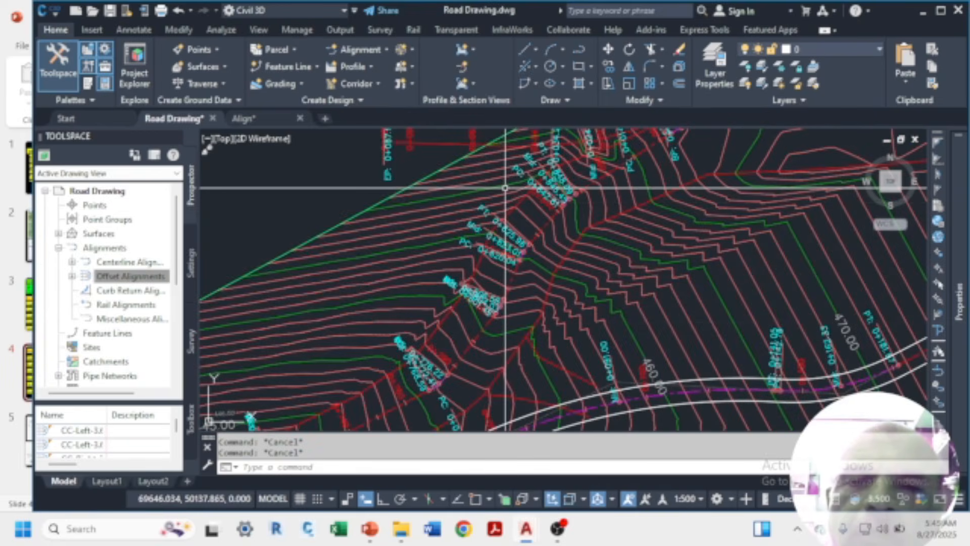
scroll(499, 205, "down", 2)
scroll(492, 204, "down", 5)
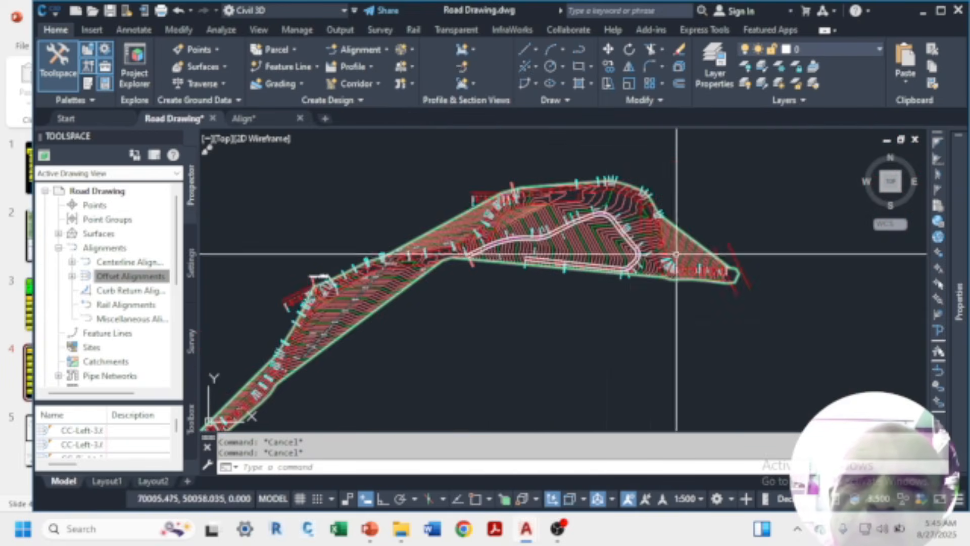
scroll(505, 212, "up", 4)
scroll(491, 220, "down", 2)
scroll(490, 220, "down", 4)
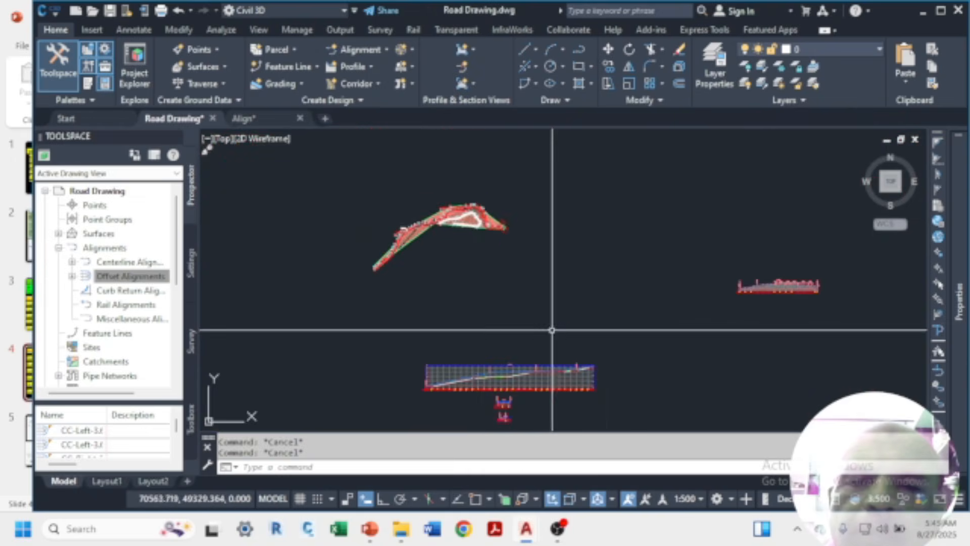
- Examine the ground and design profiles along the long profile view below the surface plan
scroll(520, 329, "down", 3)
scroll(508, 351, "up", 5)
scroll(508, 351, "up", 6)
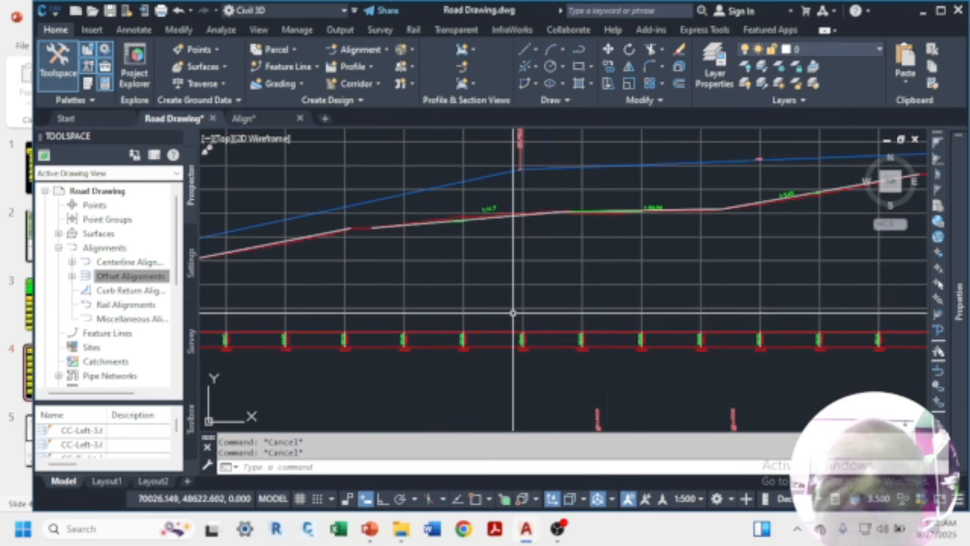
scroll(513, 313, "down", 3)
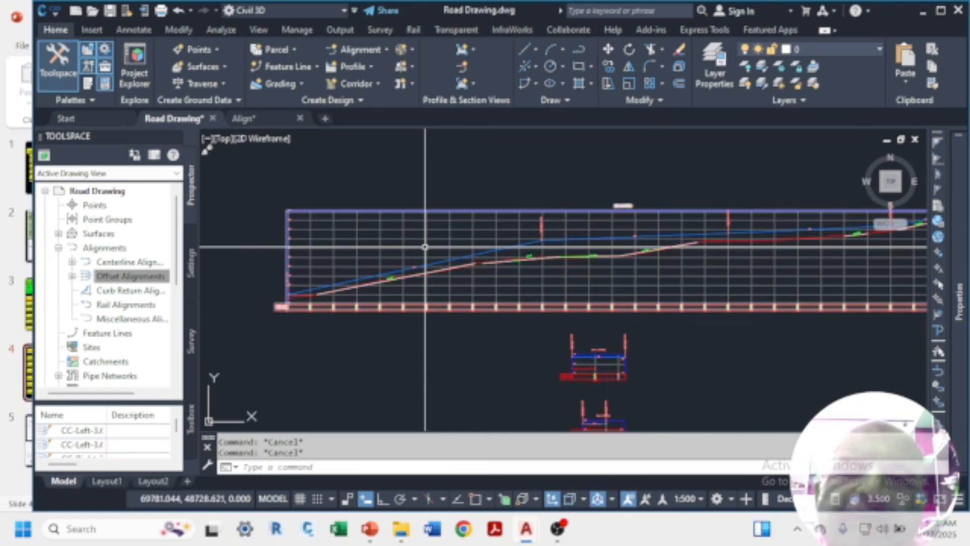
scroll(427, 247, "down", 3)
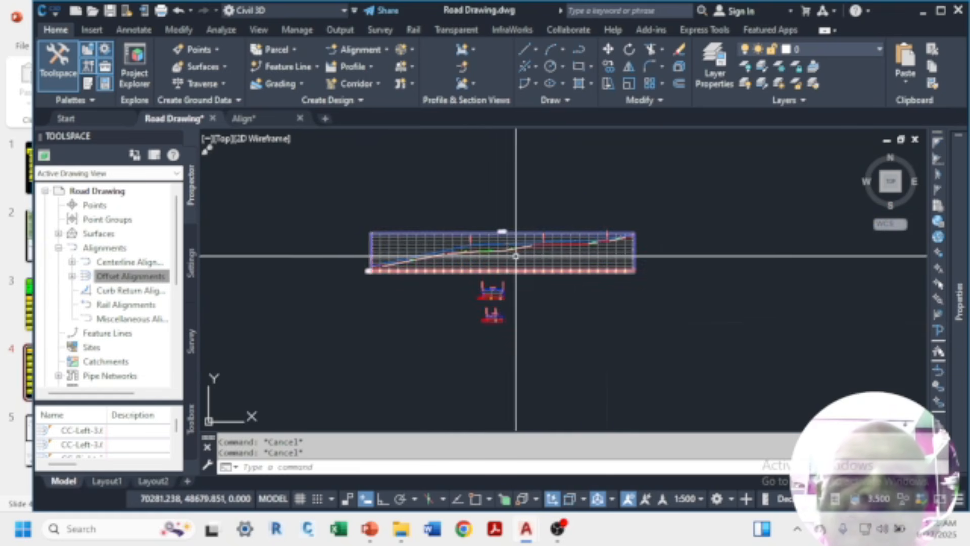
scroll(516, 257, "up", 4)
scroll(556, 247, "down", 2)
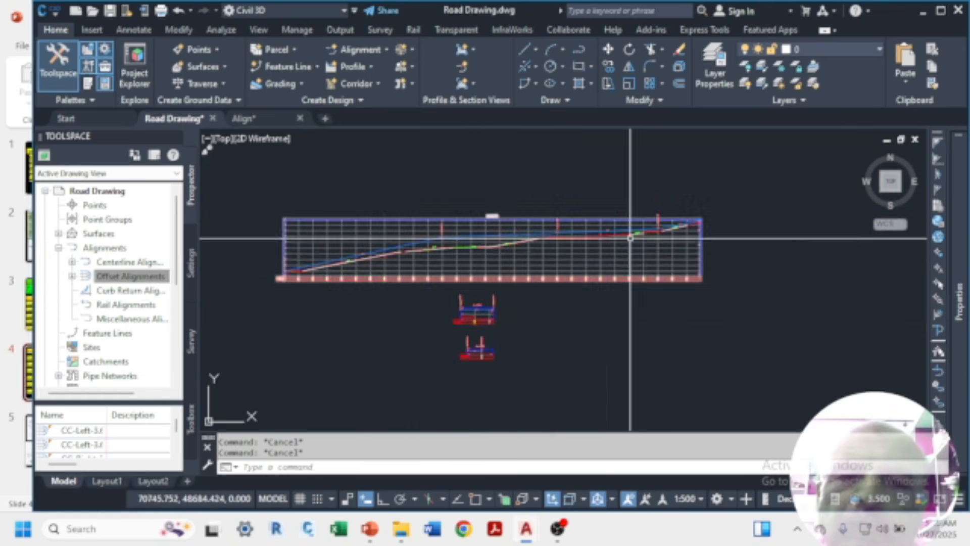
scroll(622, 229, "up", 3)
scroll(621, 229, "down", 5)
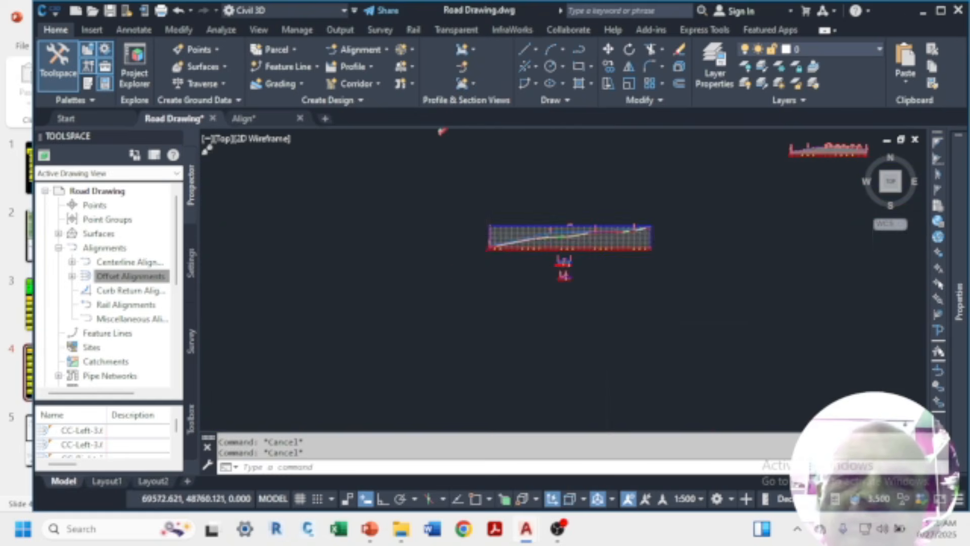
scroll(500, 245, "up", 6)
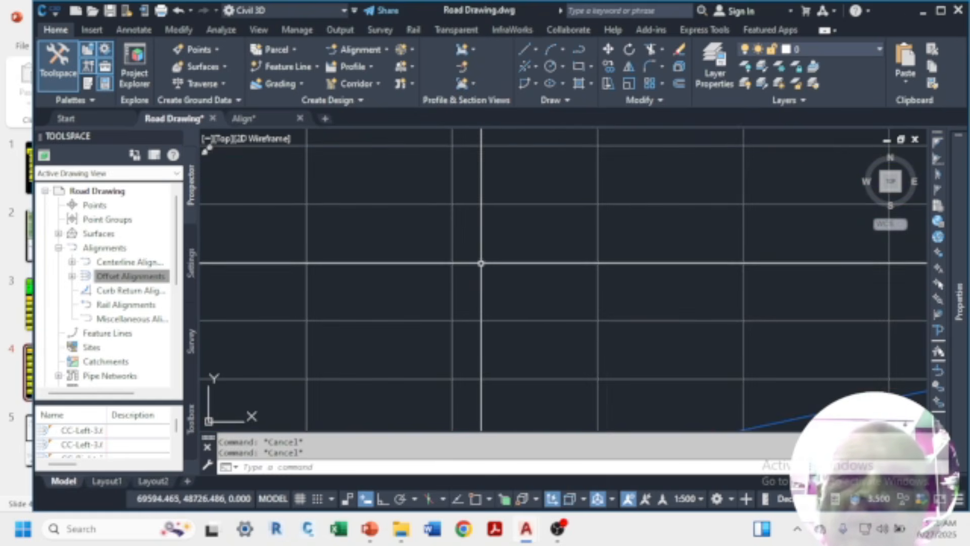
- Inspect the separate Design Elev profile view away from the plan by selecting it, and clear the selection
left_click(470, 238)
scroll(460, 238, "down", 8)
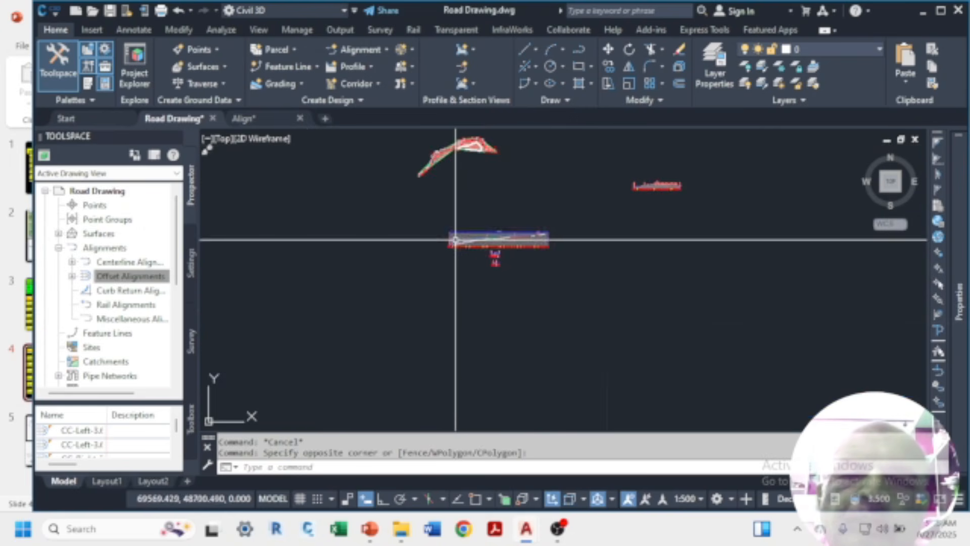
scroll(617, 177, "up", 4)
scroll(617, 177, "down", 2)
scroll(597, 242, "up", 7)
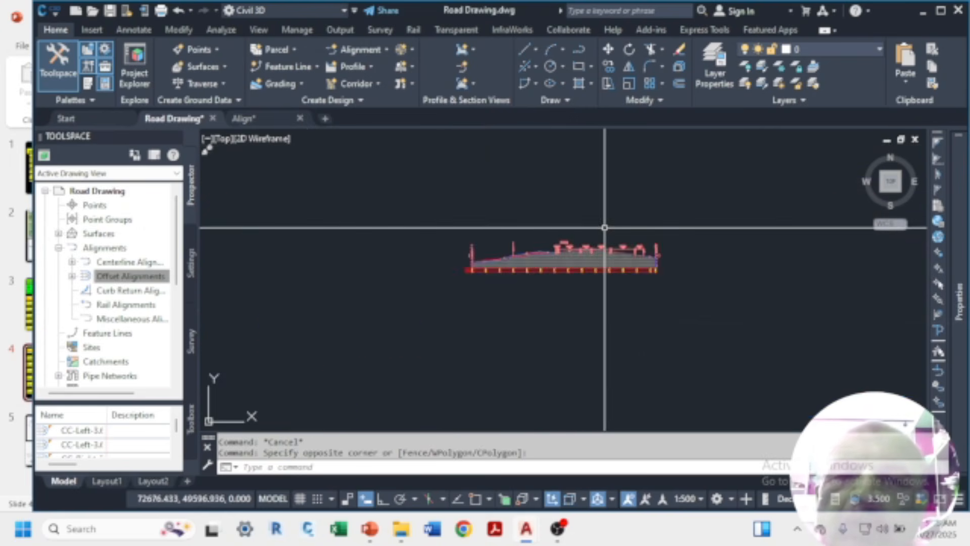
scroll(504, 307, "down", 3)
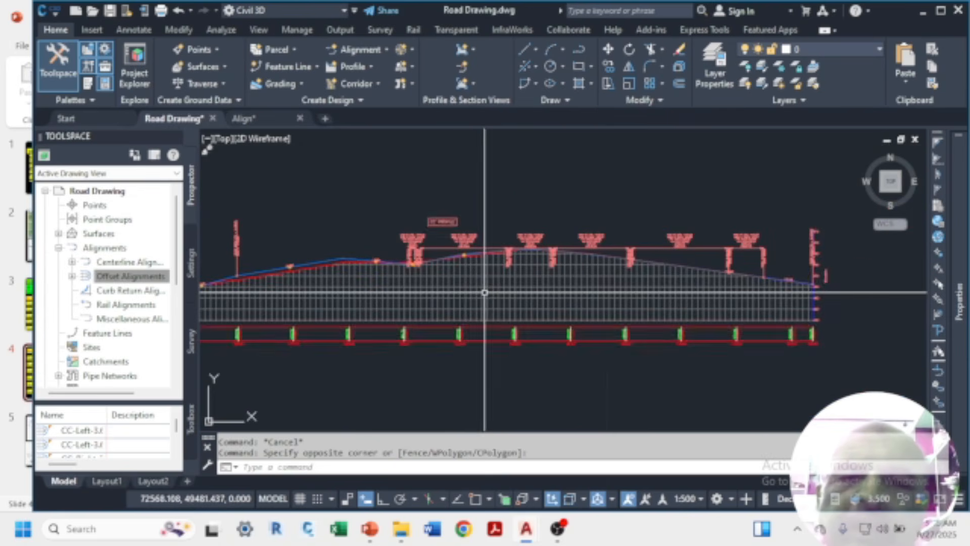
left_click(483, 292)
scroll(552, 271, "down", 10)
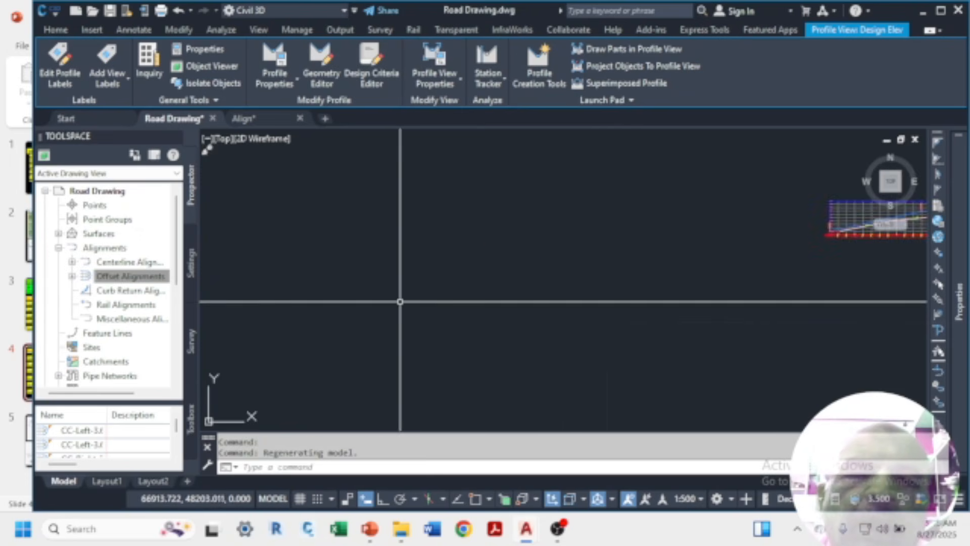
scroll(492, 247, "up", 5)
scroll(462, 291, "down", 4)
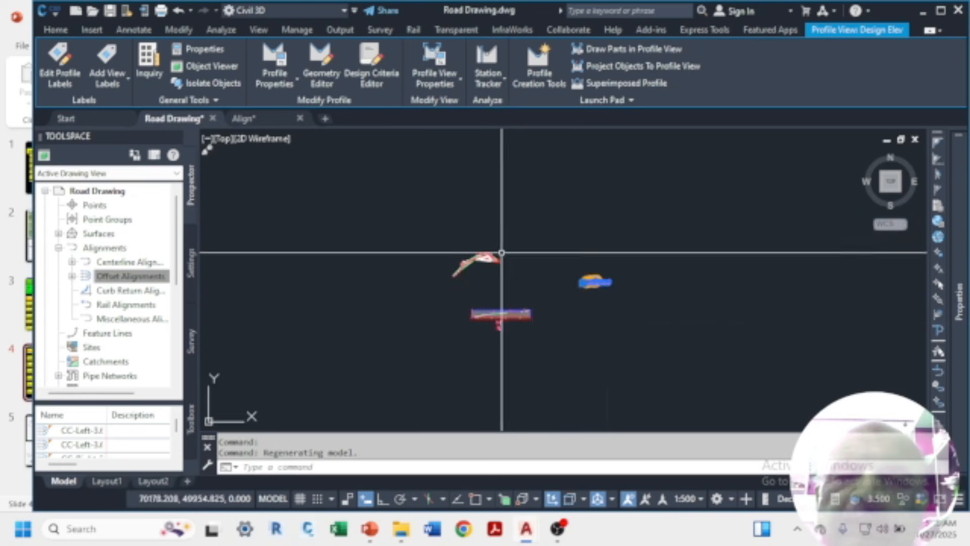
scroll(535, 250, "up", 9)
scroll(589, 305, "down", 7)
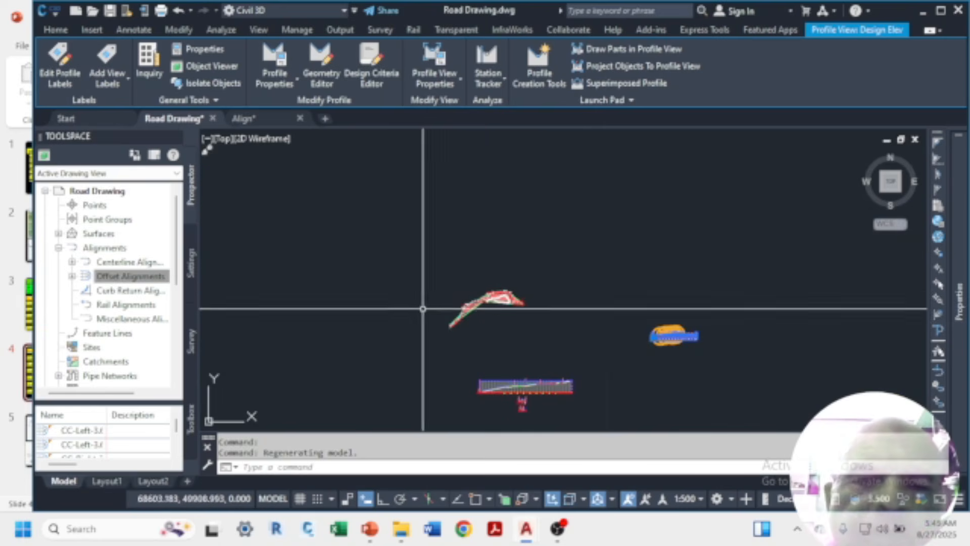
key("Escape")
key("Escape")
- Compare the alignment layout in plan with the long profile view and the two small profile views beneath it
scroll(481, 343, "up", 5)
scroll(481, 344, "up", 5)
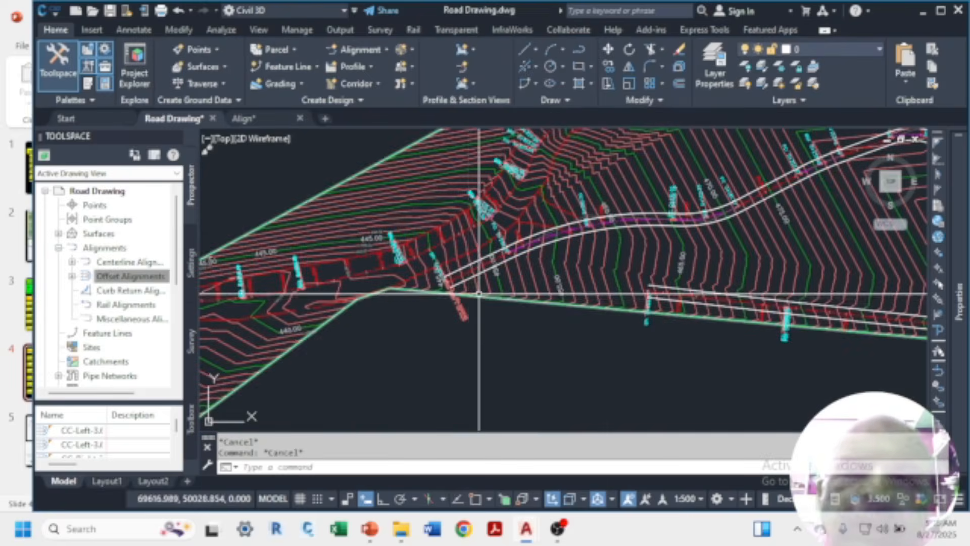
scroll(475, 222, "down", 6)
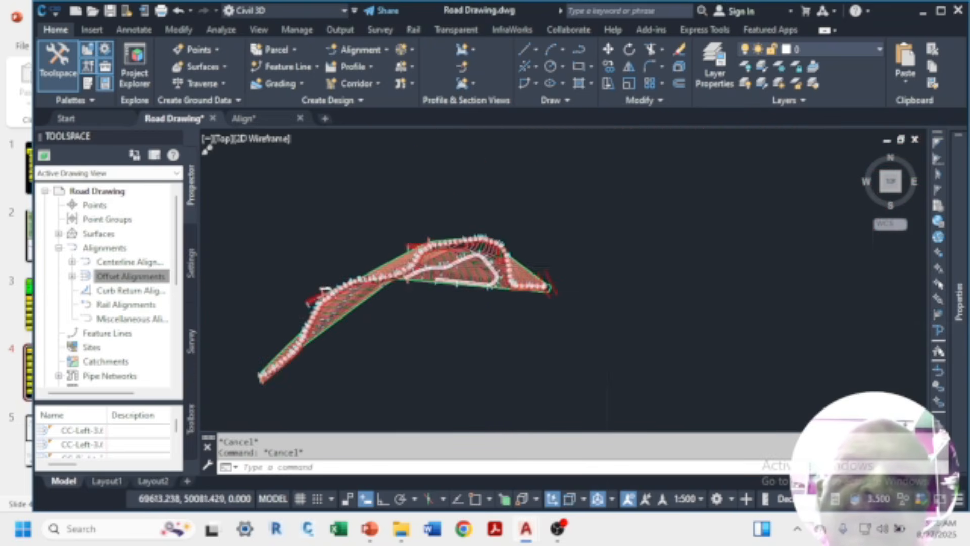
scroll(475, 222, "up", 5)
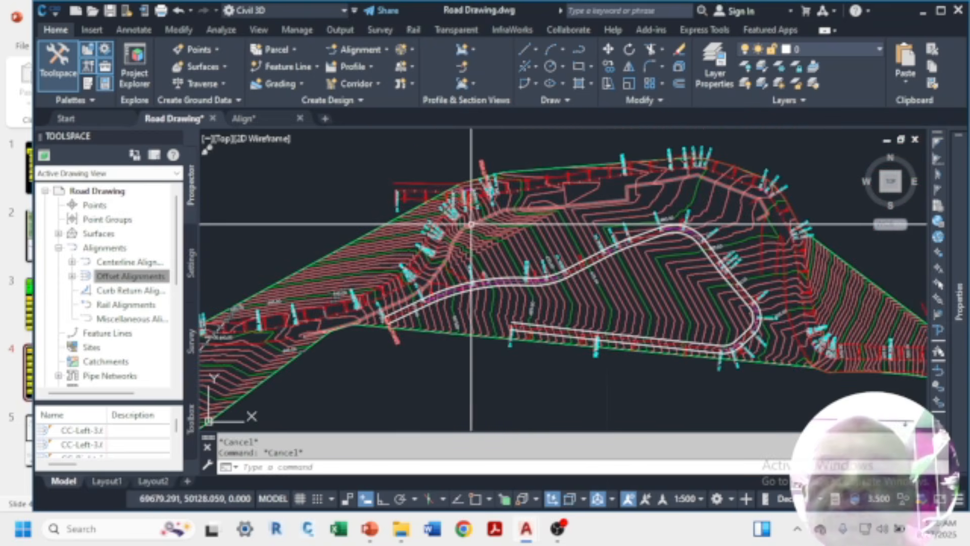
scroll(559, 234, "down", 3)
scroll(559, 234, "down", 6)
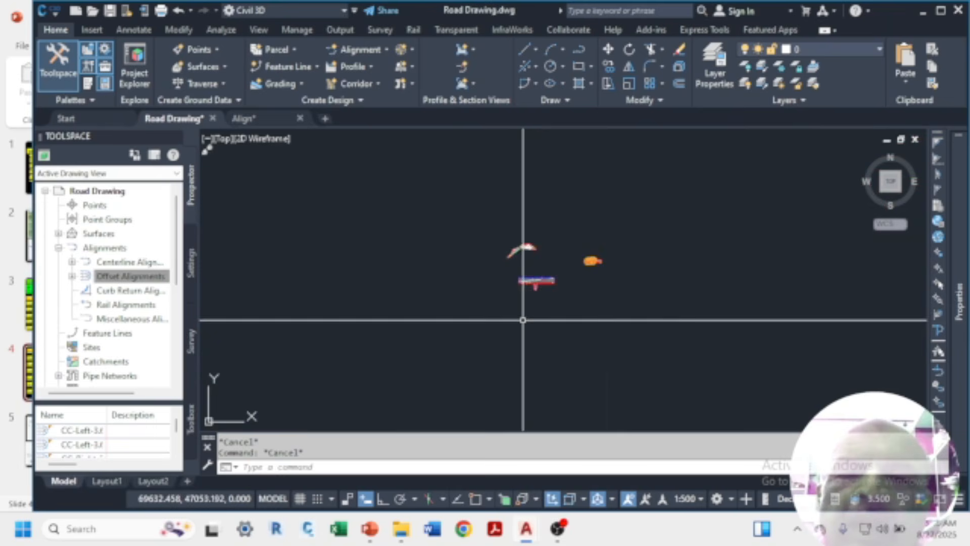
scroll(517, 304, "up", 3)
scroll(517, 303, "up", 8)
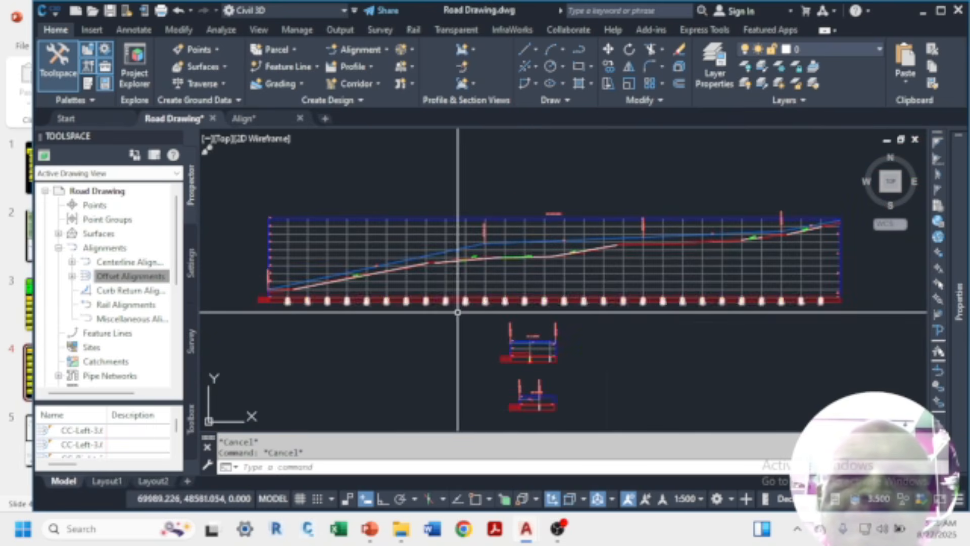
scroll(386, 312, "up", 2)
scroll(520, 263, "down", 5)
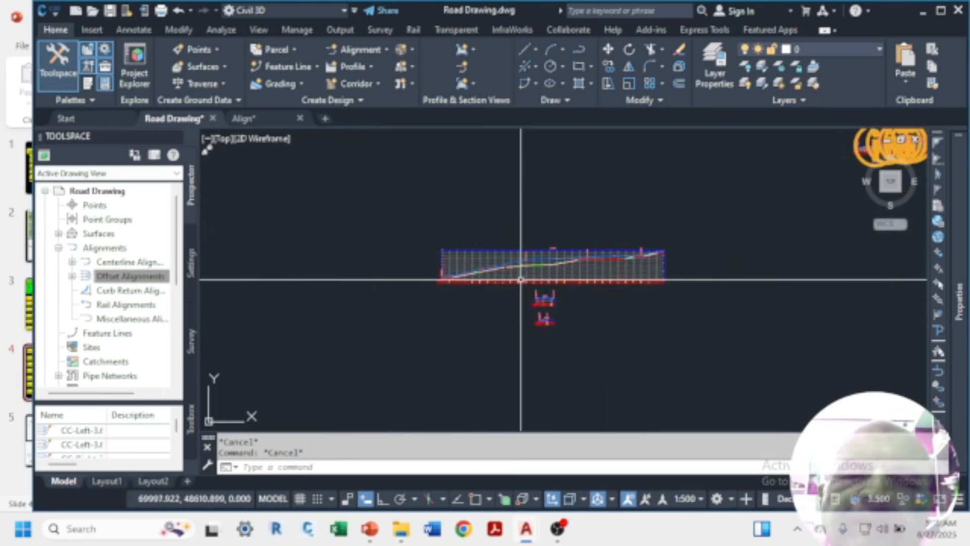
scroll(457, 278, "up", 4)
scroll(397, 284, "down", 2)
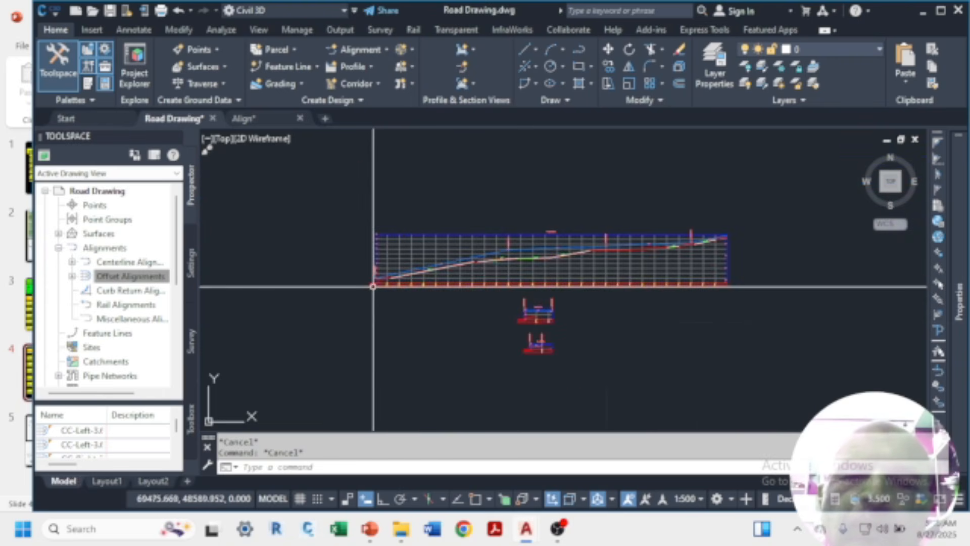
- Inspect the small Side A profile view and the long Main Road profile view above it
scroll(548, 343, "up", 6)
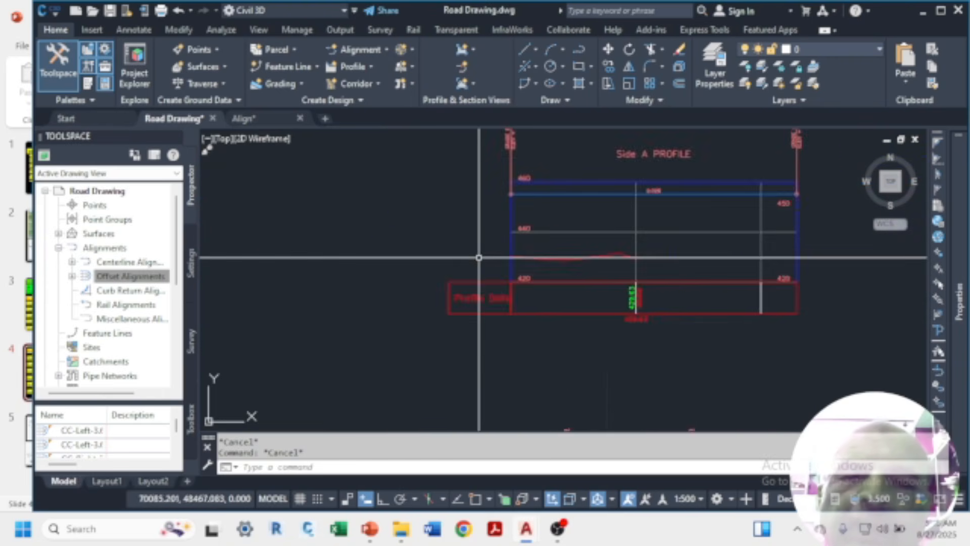
scroll(462, 288, "down", 7)
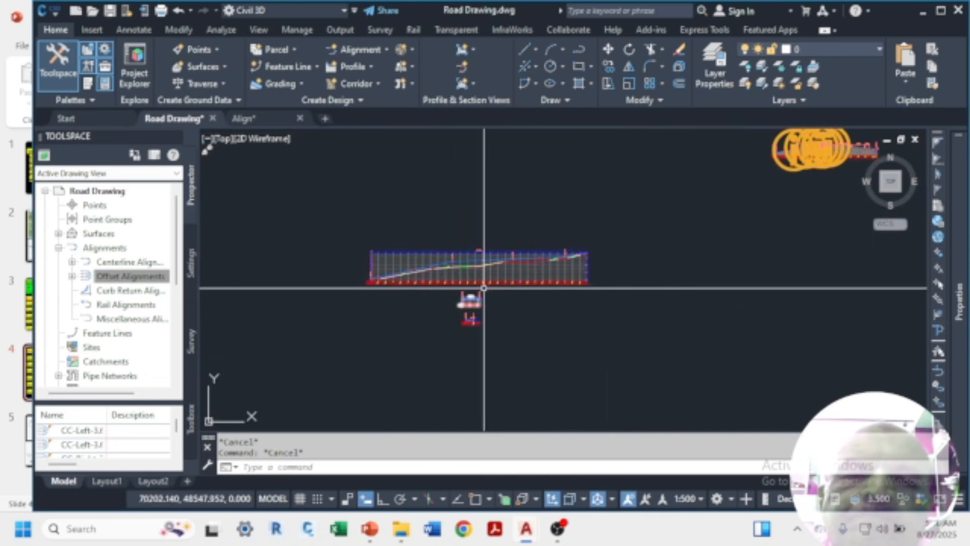
scroll(485, 285, "up", 3)
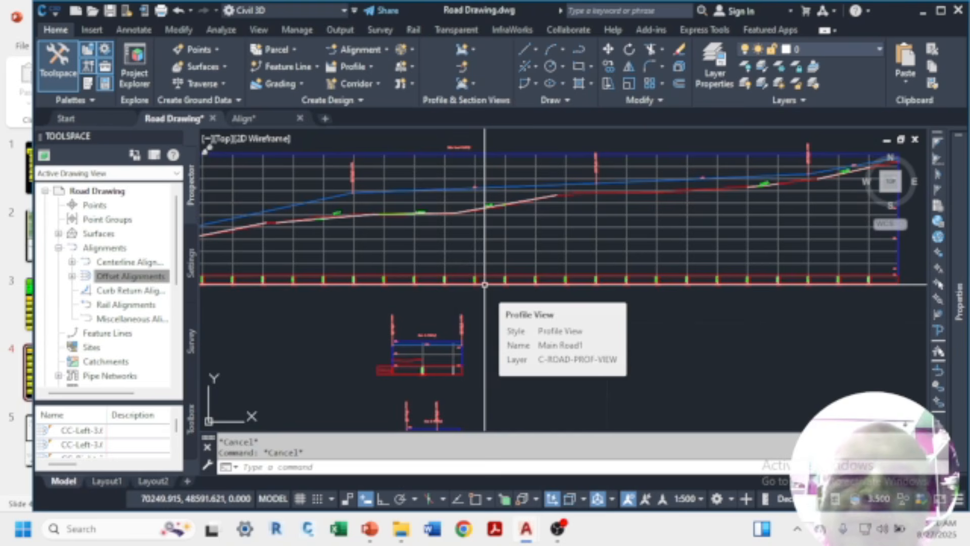
scroll(484, 285, "down", 5)
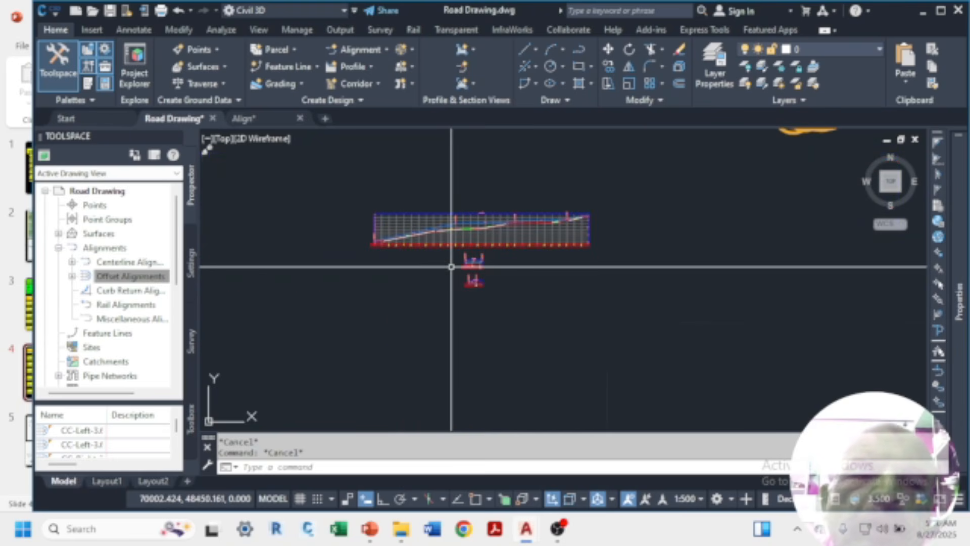
- Examine the elevation labels in the data band at the start of the long profile view, and review all three profile views together
scroll(384, 240, "up", 6)
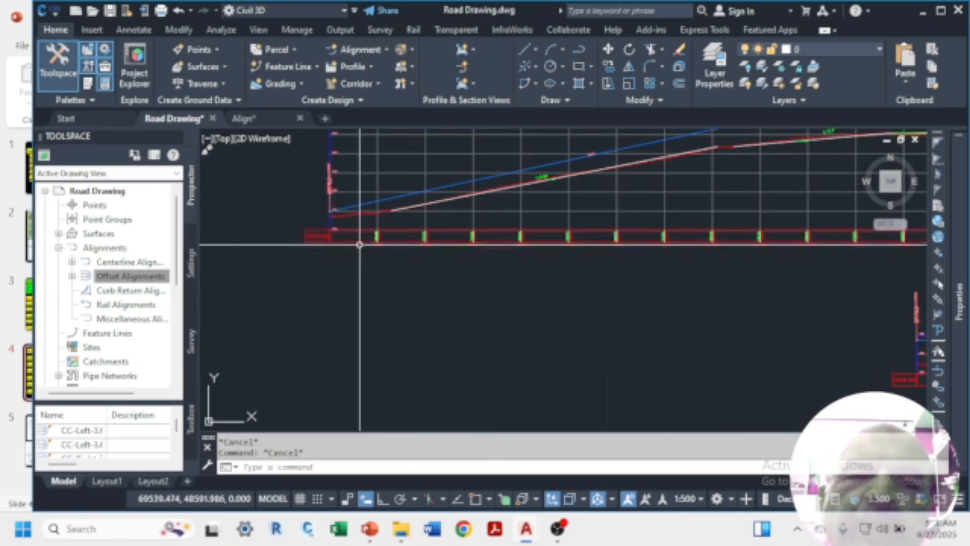
scroll(320, 272, "up", 6)
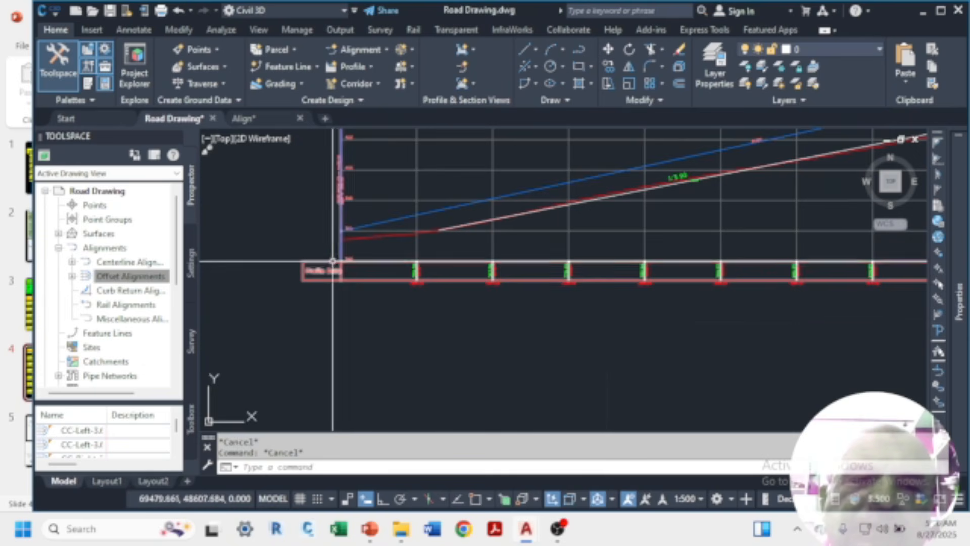
scroll(396, 260, "down", 2)
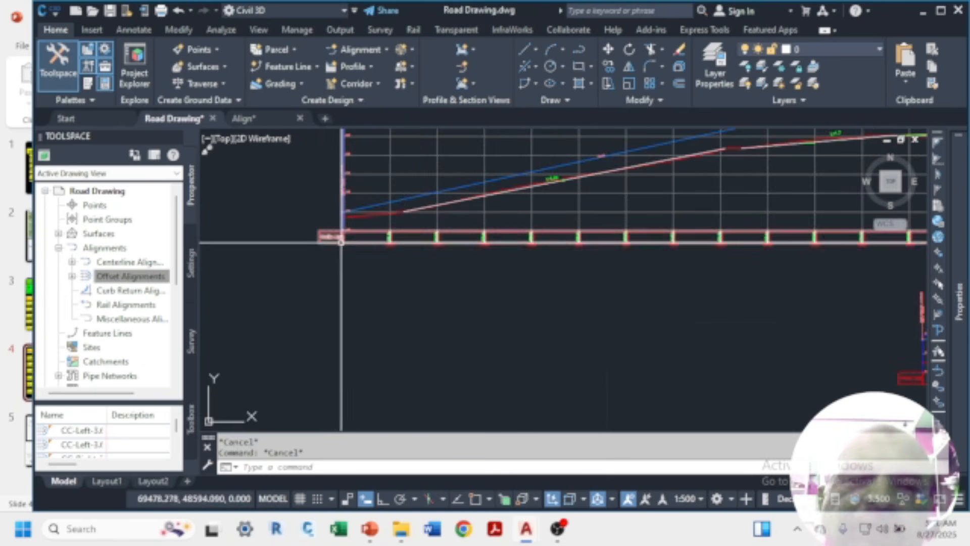
scroll(404, 242, "up", 5)
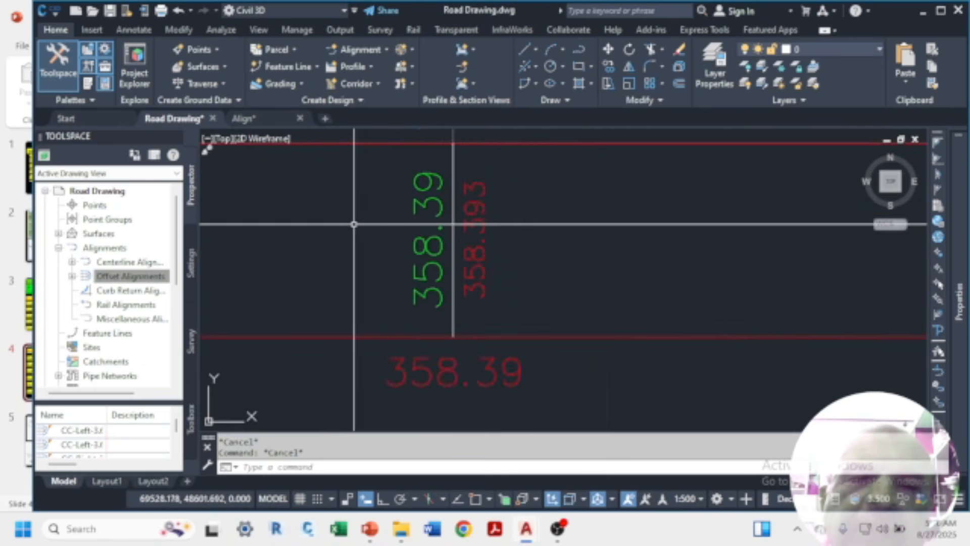
scroll(409, 276, "down", 4)
scroll(409, 276, "down", 3)
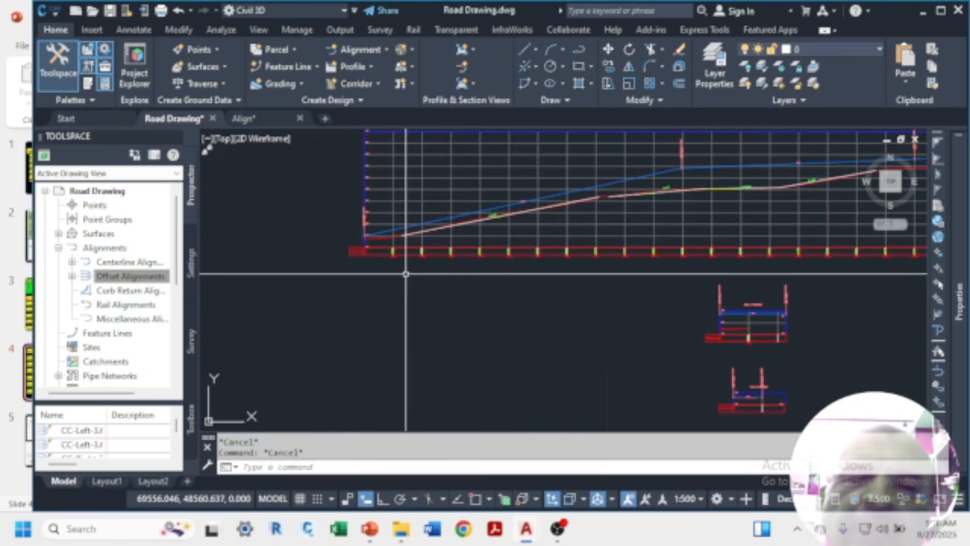
scroll(405, 268, "down", 3)
scroll(477, 273, "up", 2)
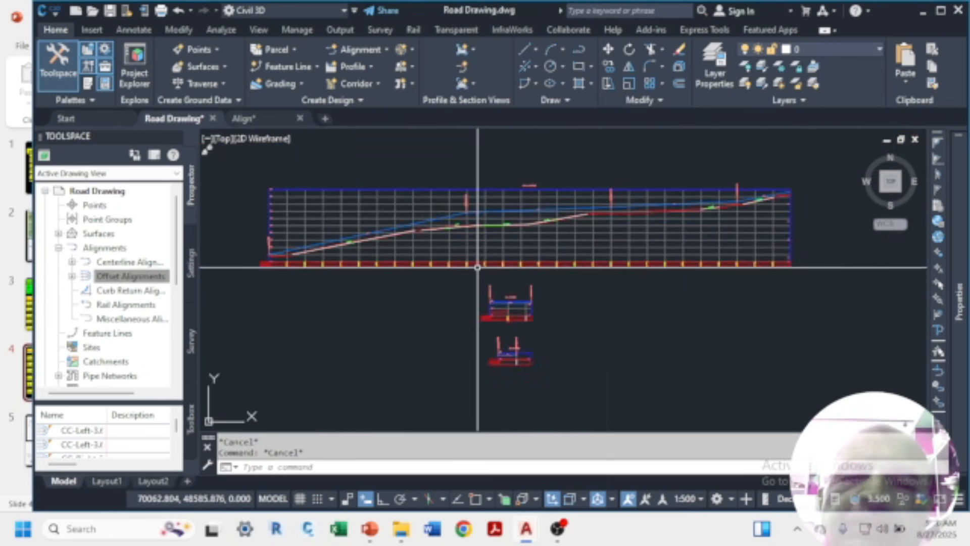
scroll(515, 279, "down", 4)
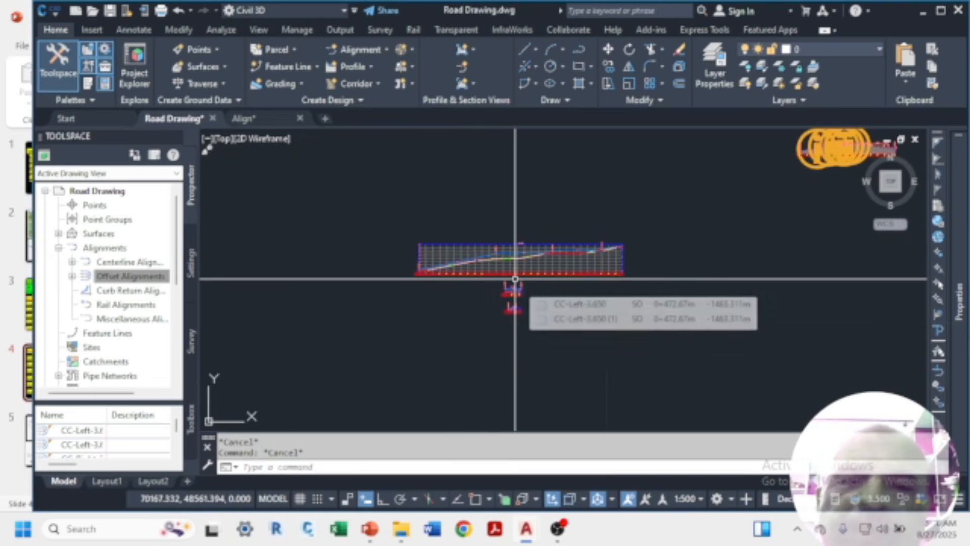
mouse_move(564, 534)
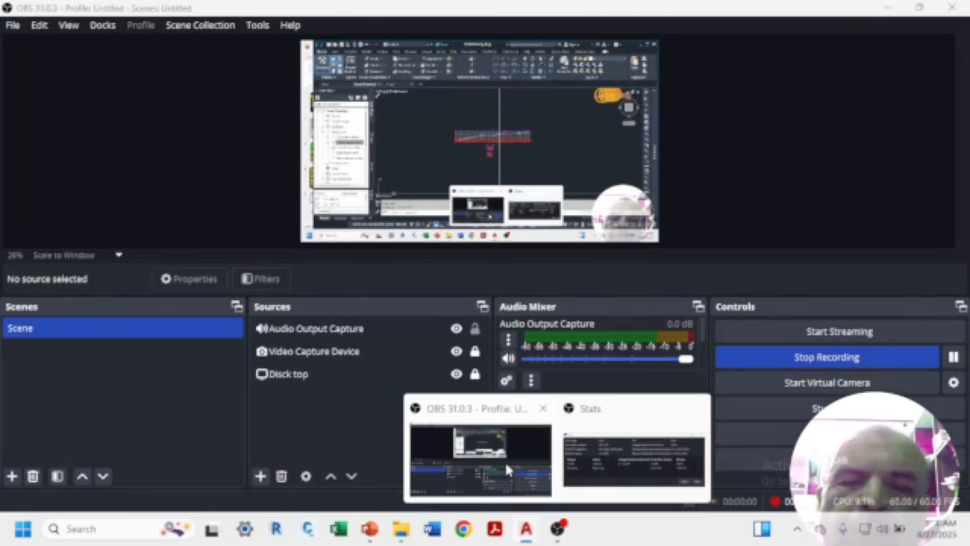
left_click(504, 461)
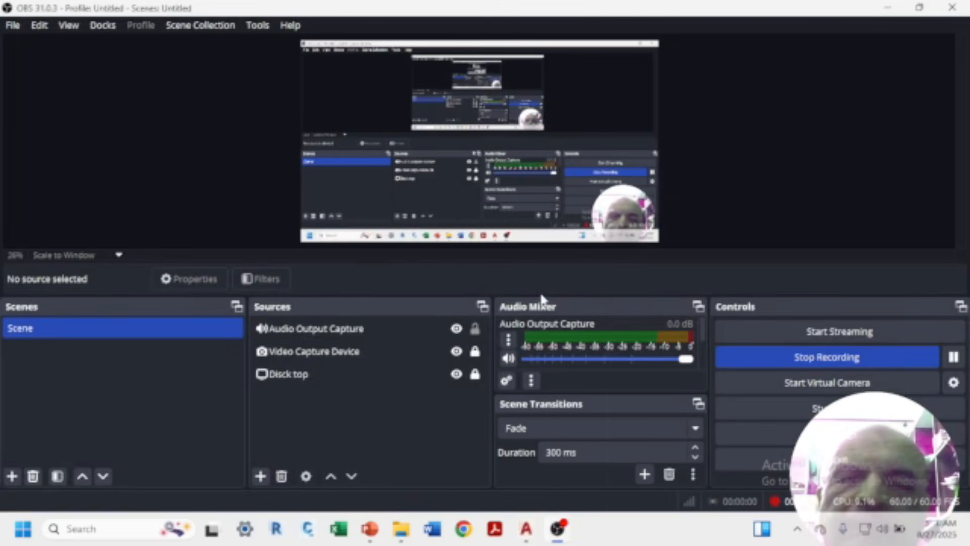